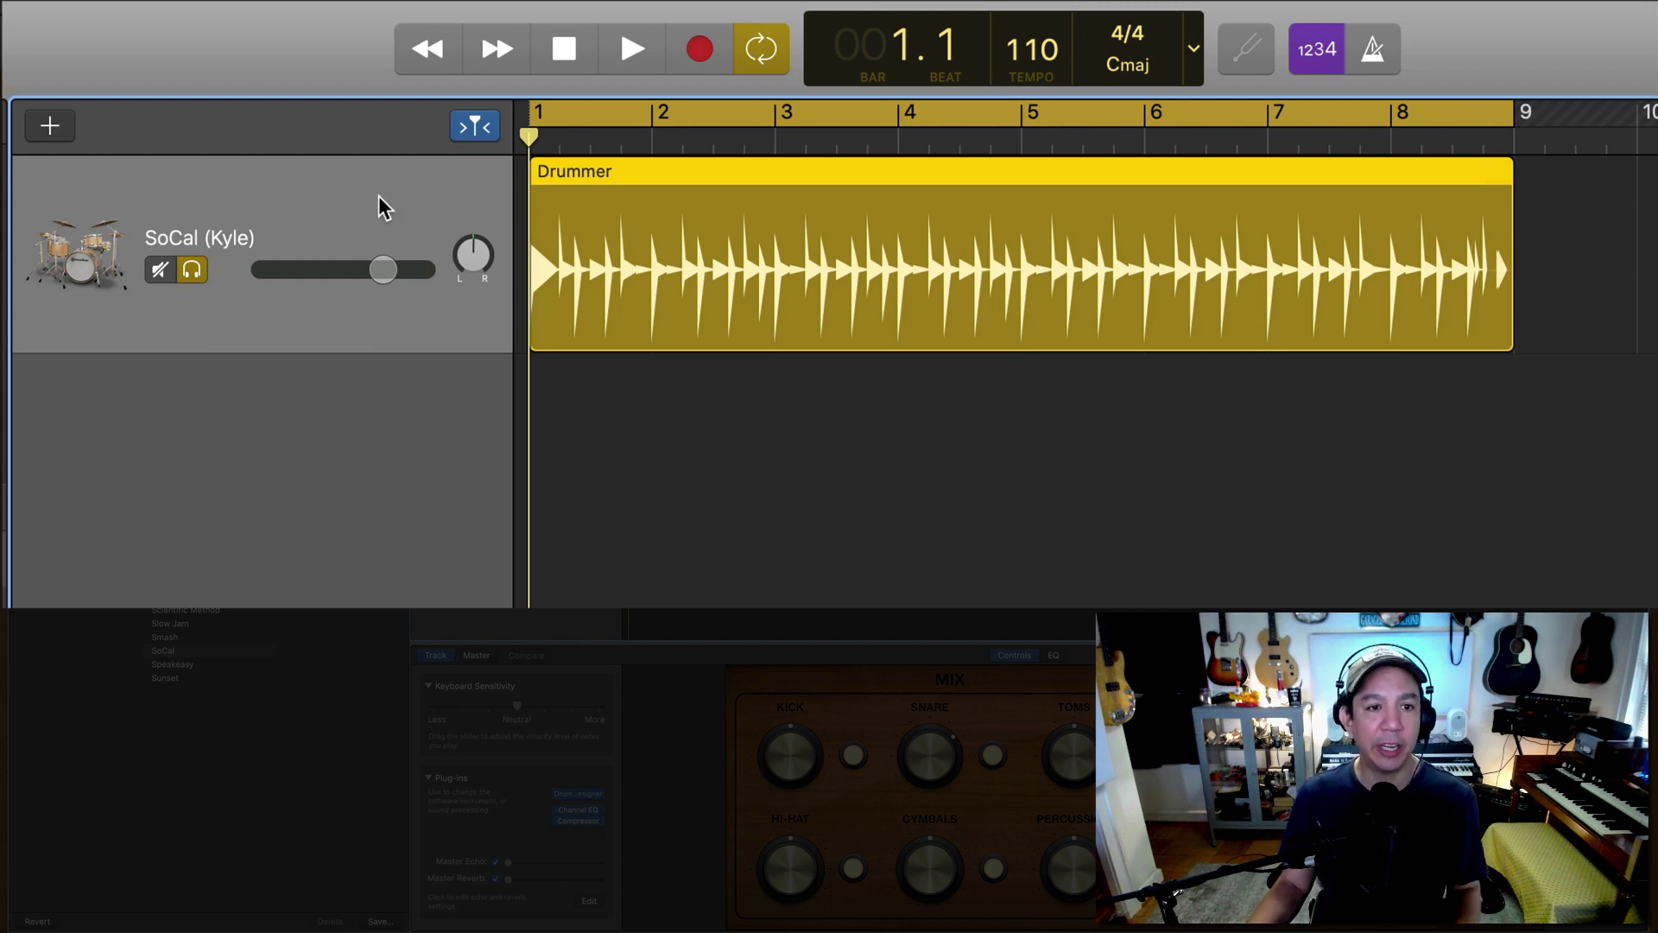
Step: Add a software instrument track with the SoCal drum kit and duplicate that track
left_click(52, 128)
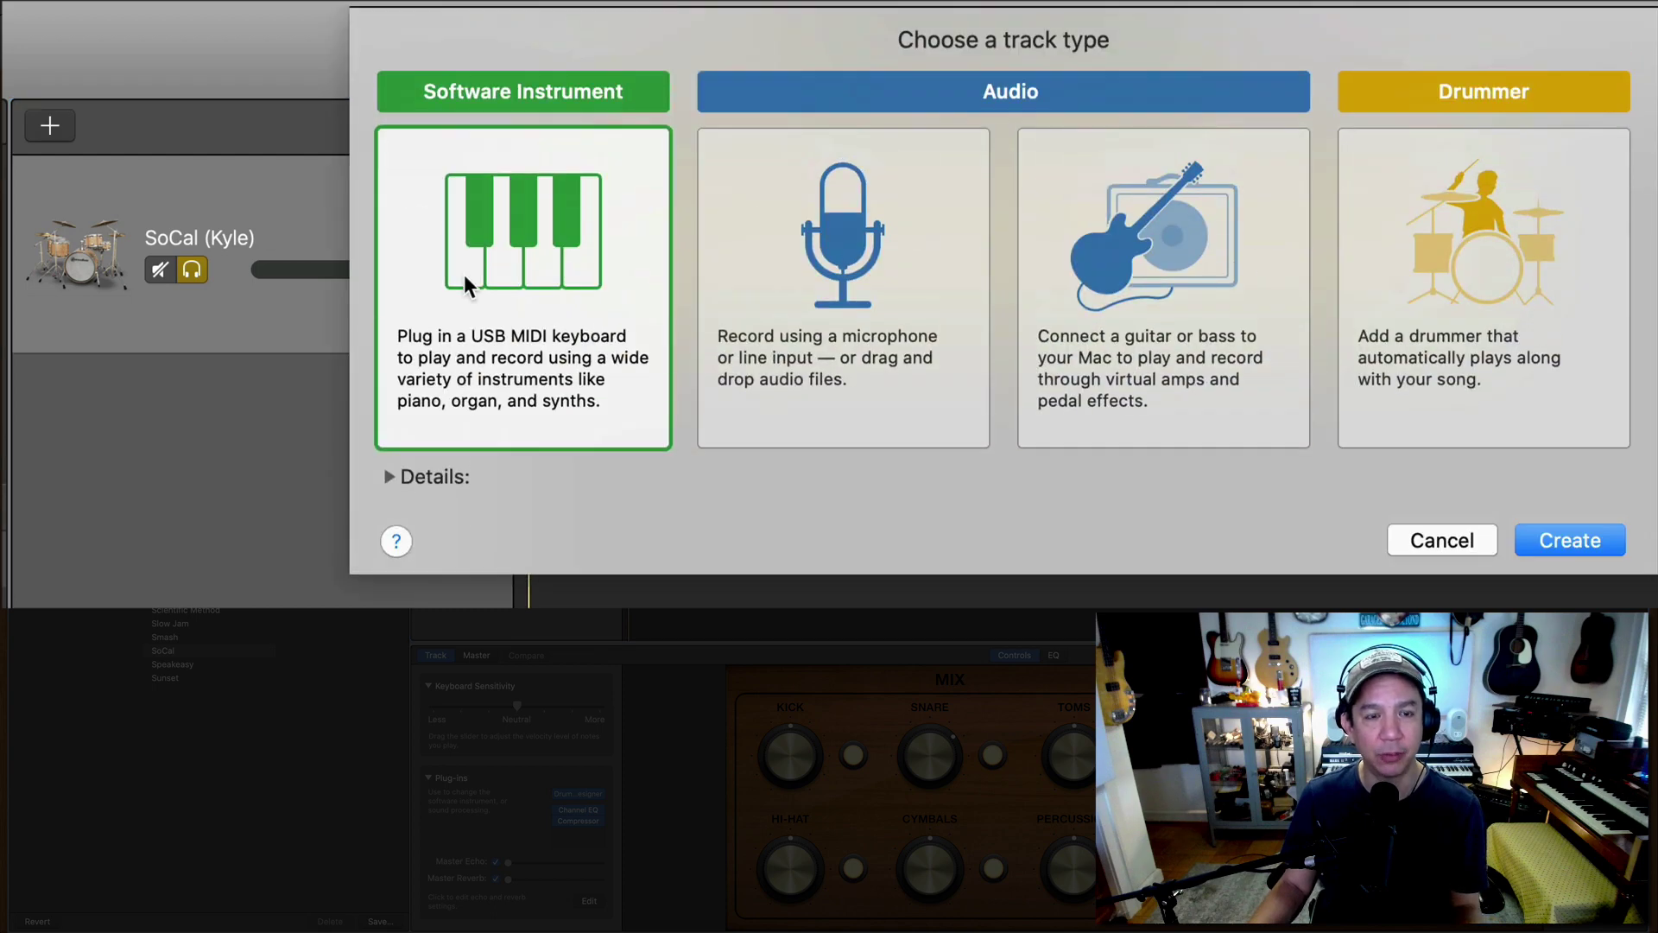
left_click(1541, 548)
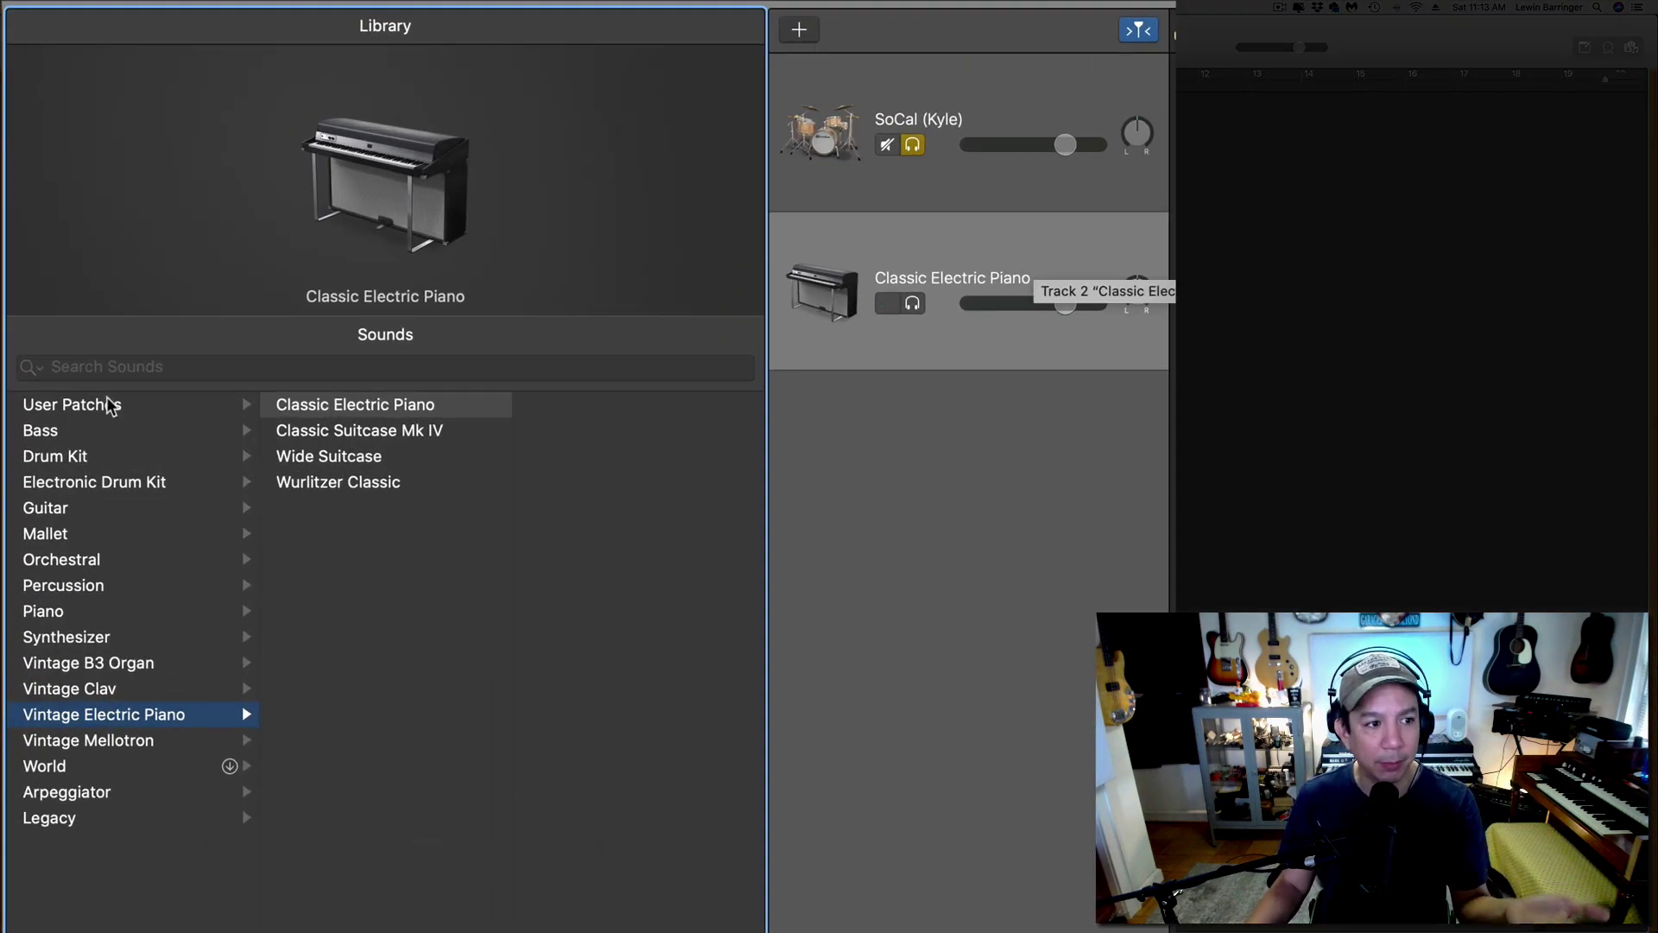
left_click(74, 455)
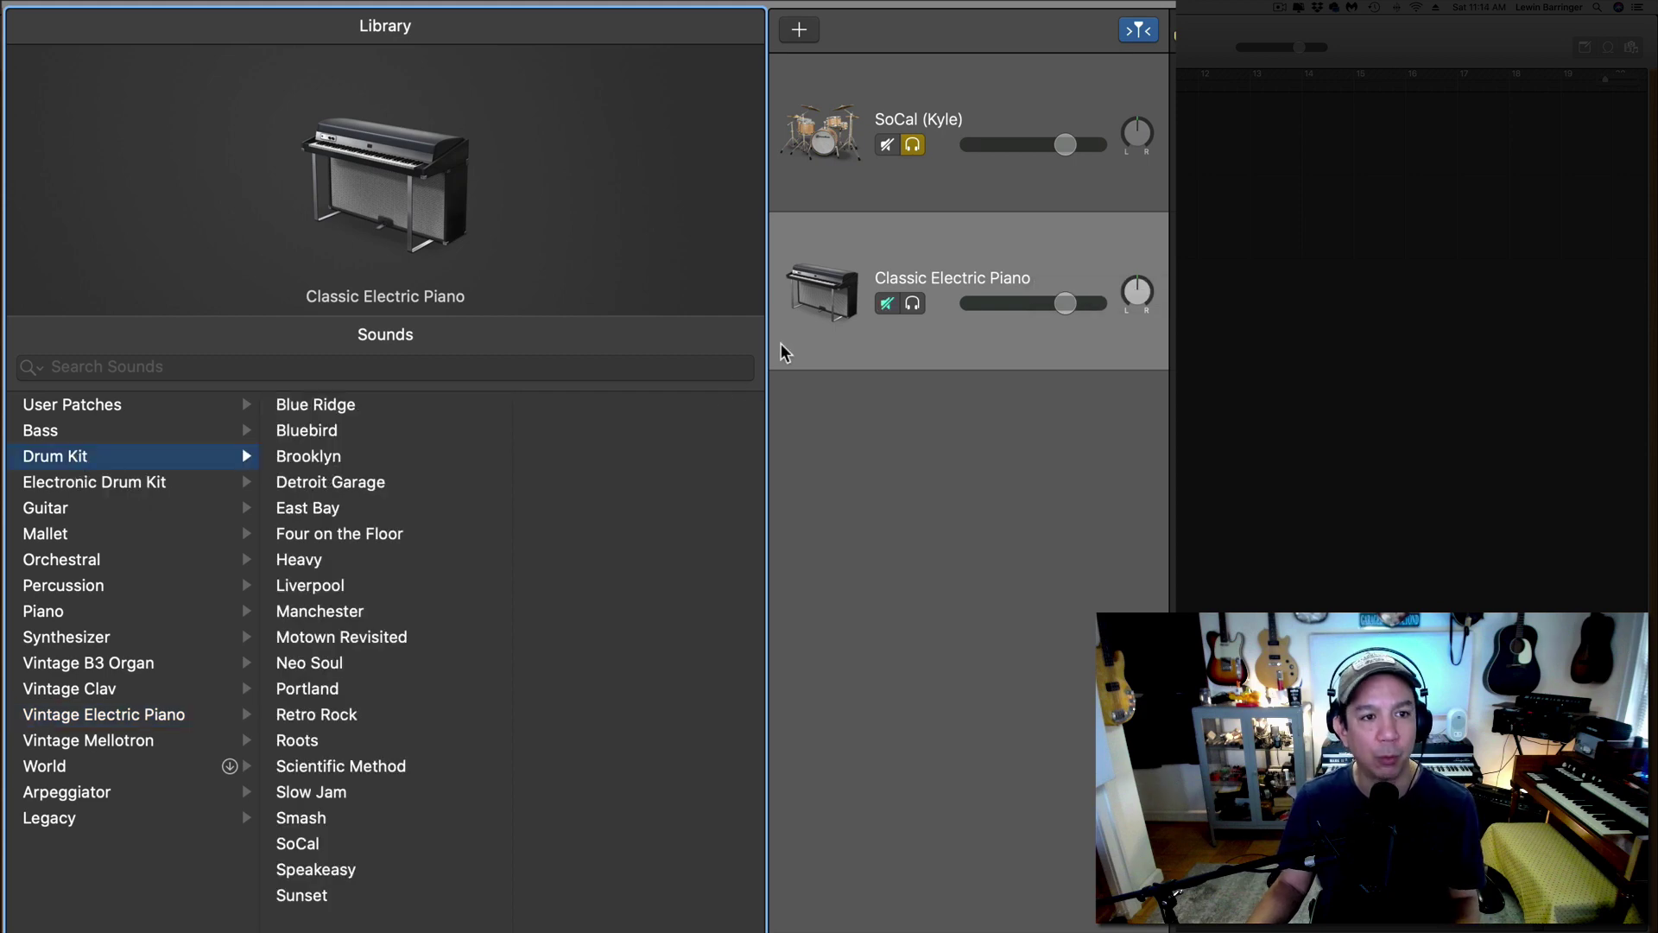
left_click(318, 849)
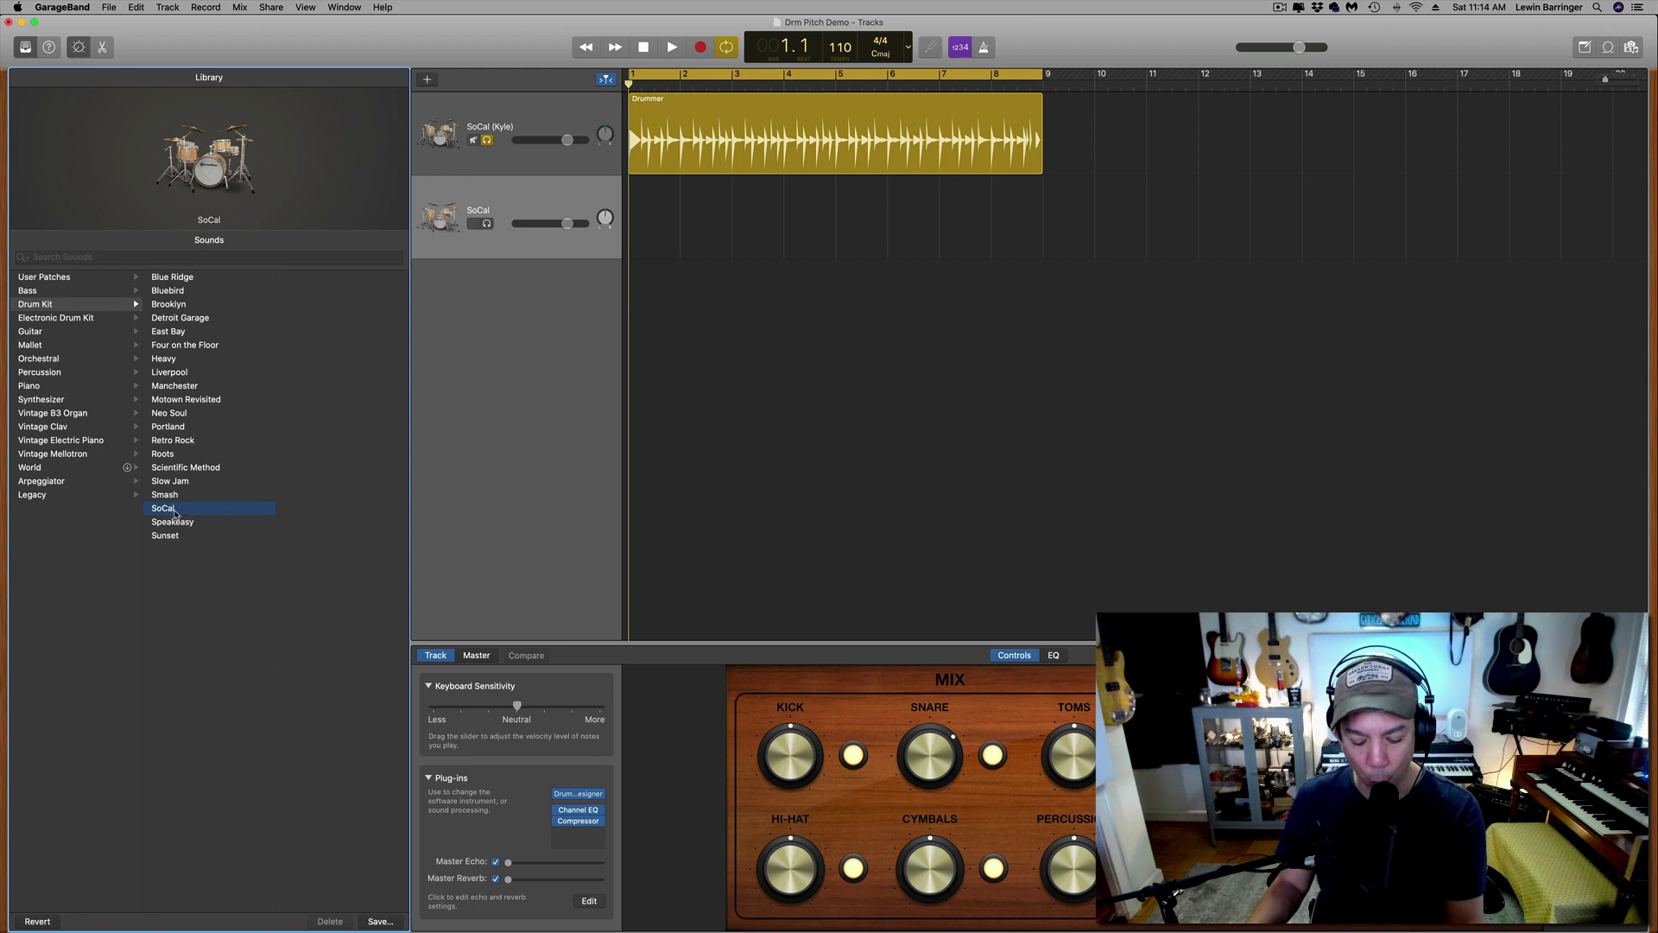
key("super+d")
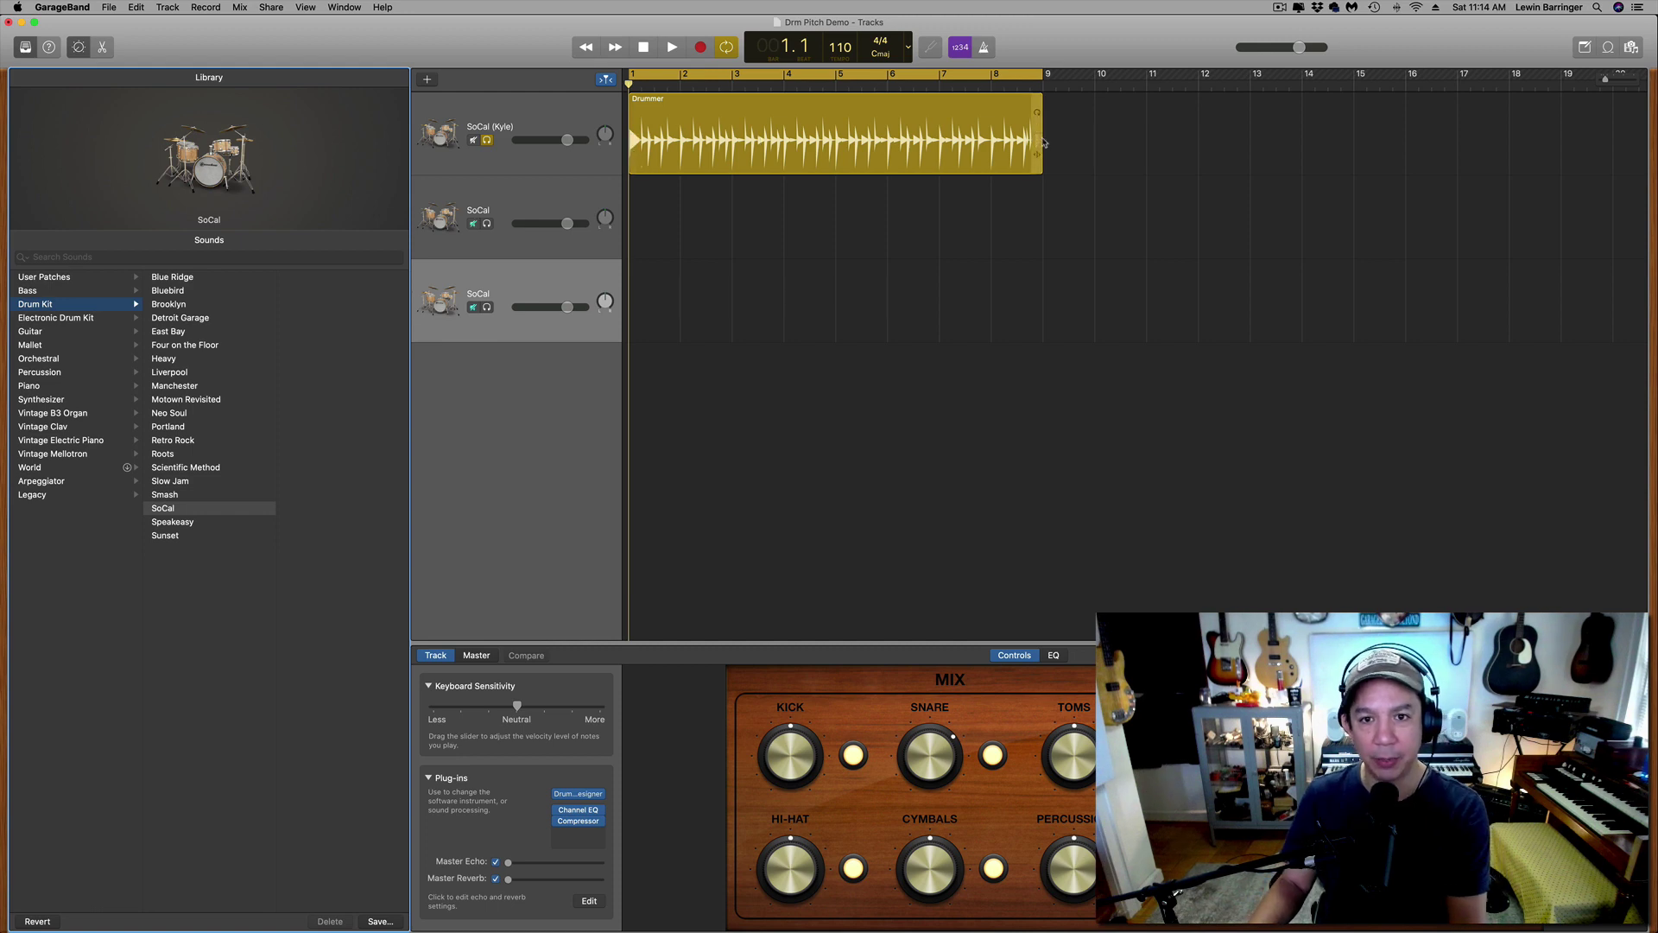
Step: Copy the Drummer region from the SoCal (Kyle) track onto the first new SoCal track at bar 1
left_click(771, 128)
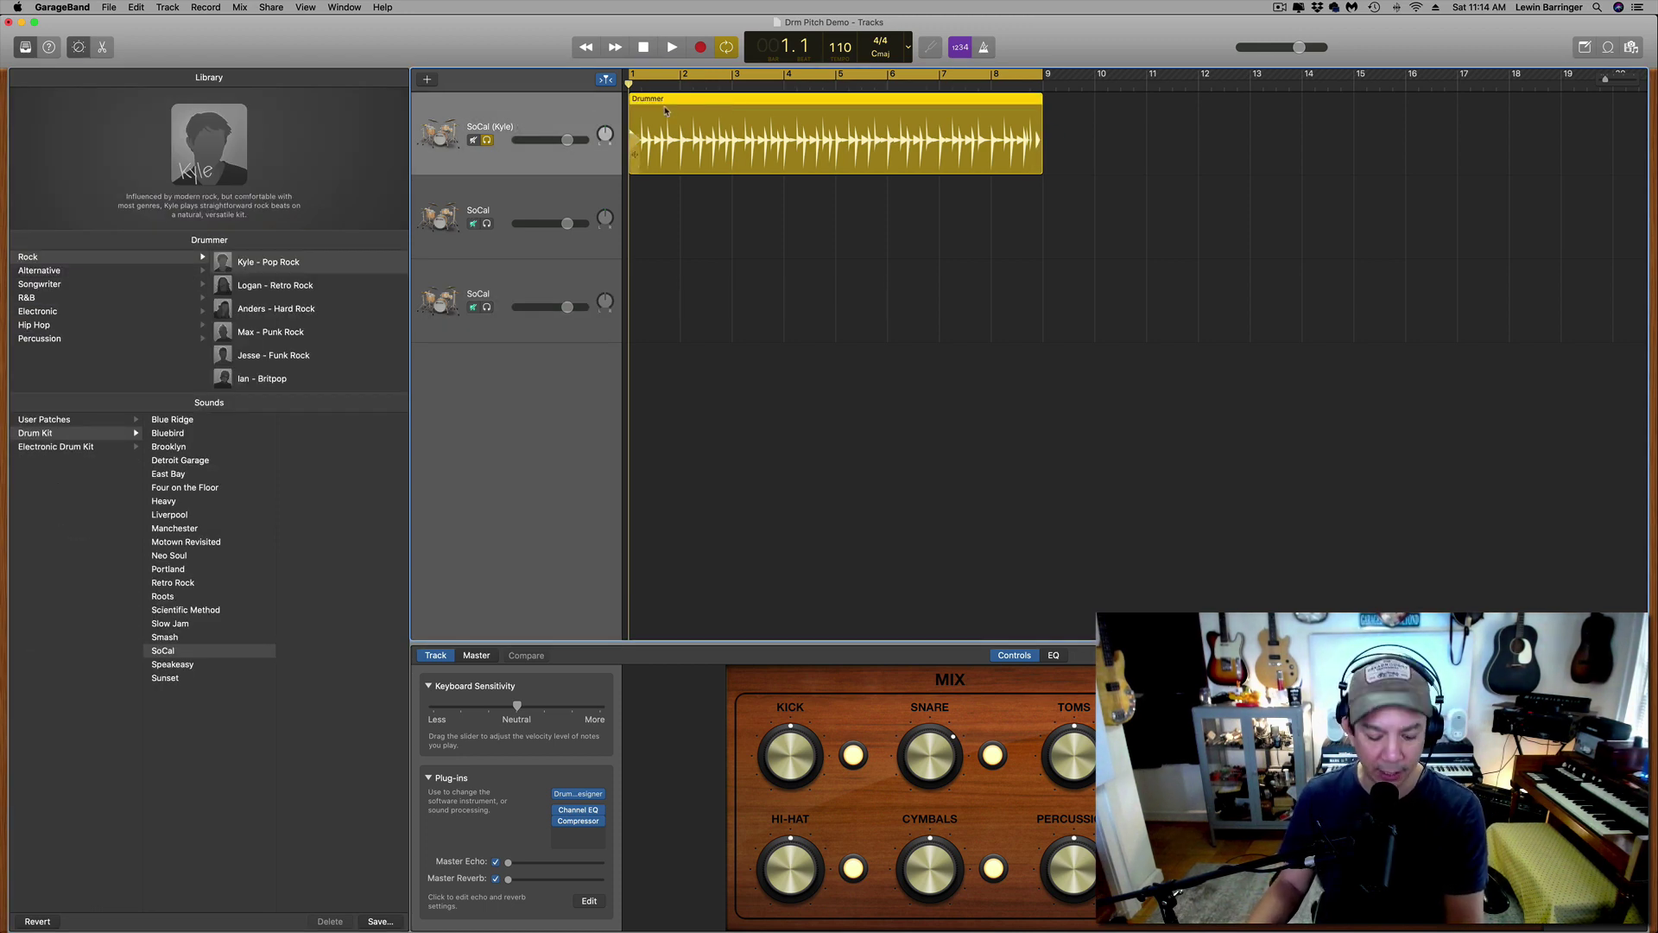
key("super+c")
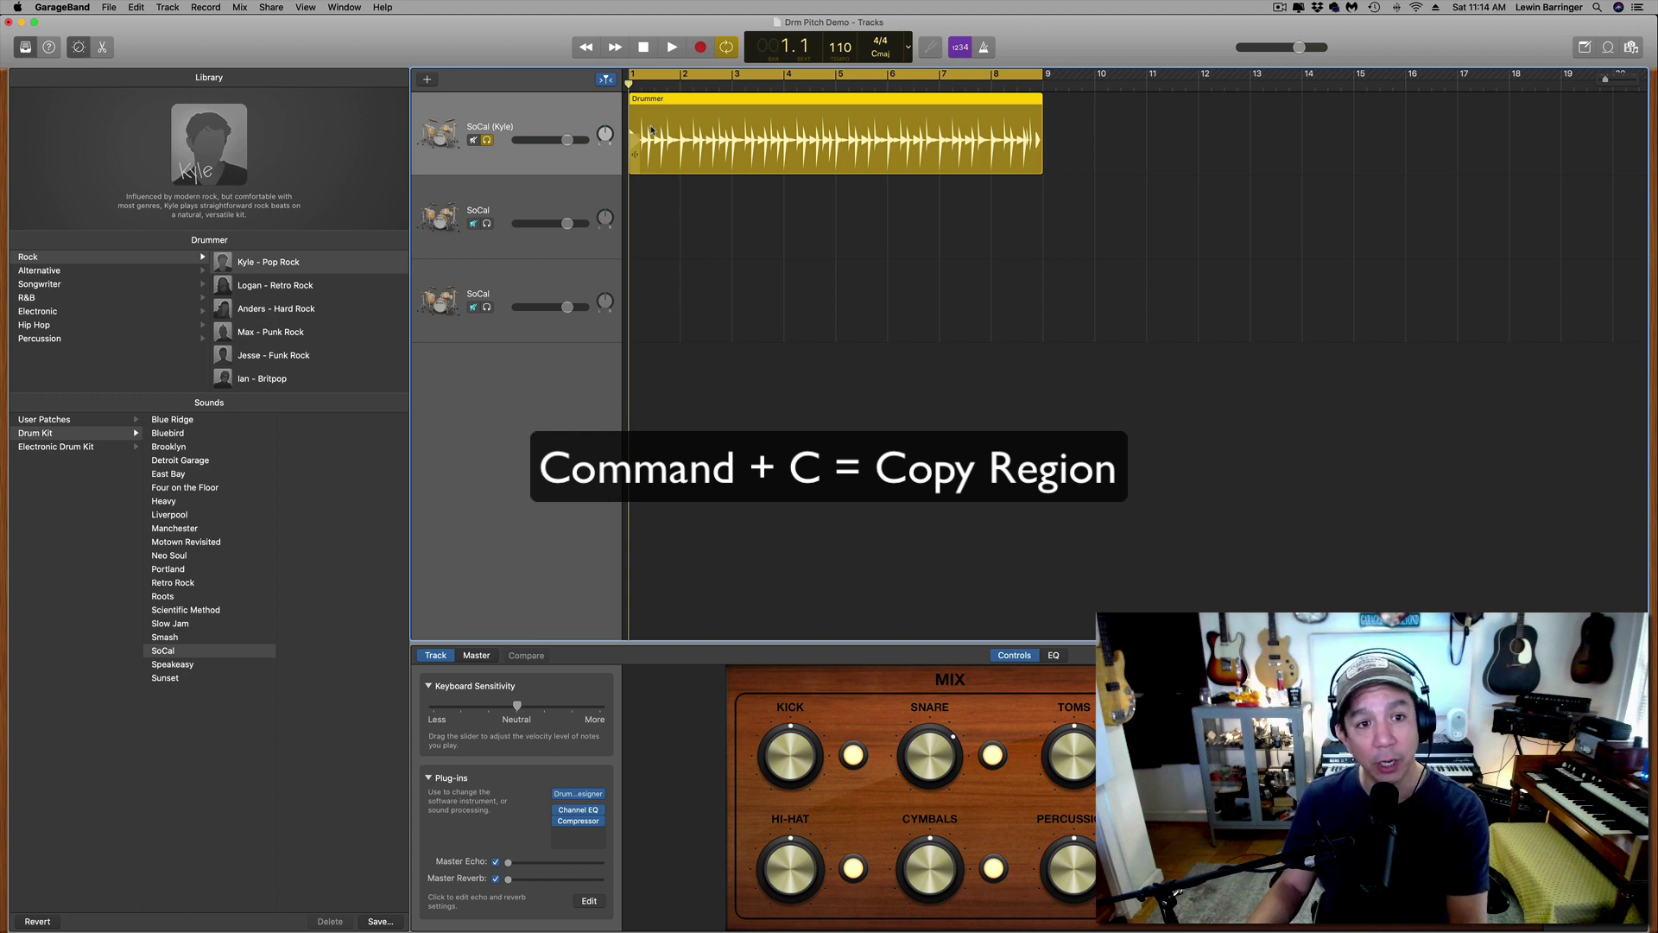
left_click(554, 196)
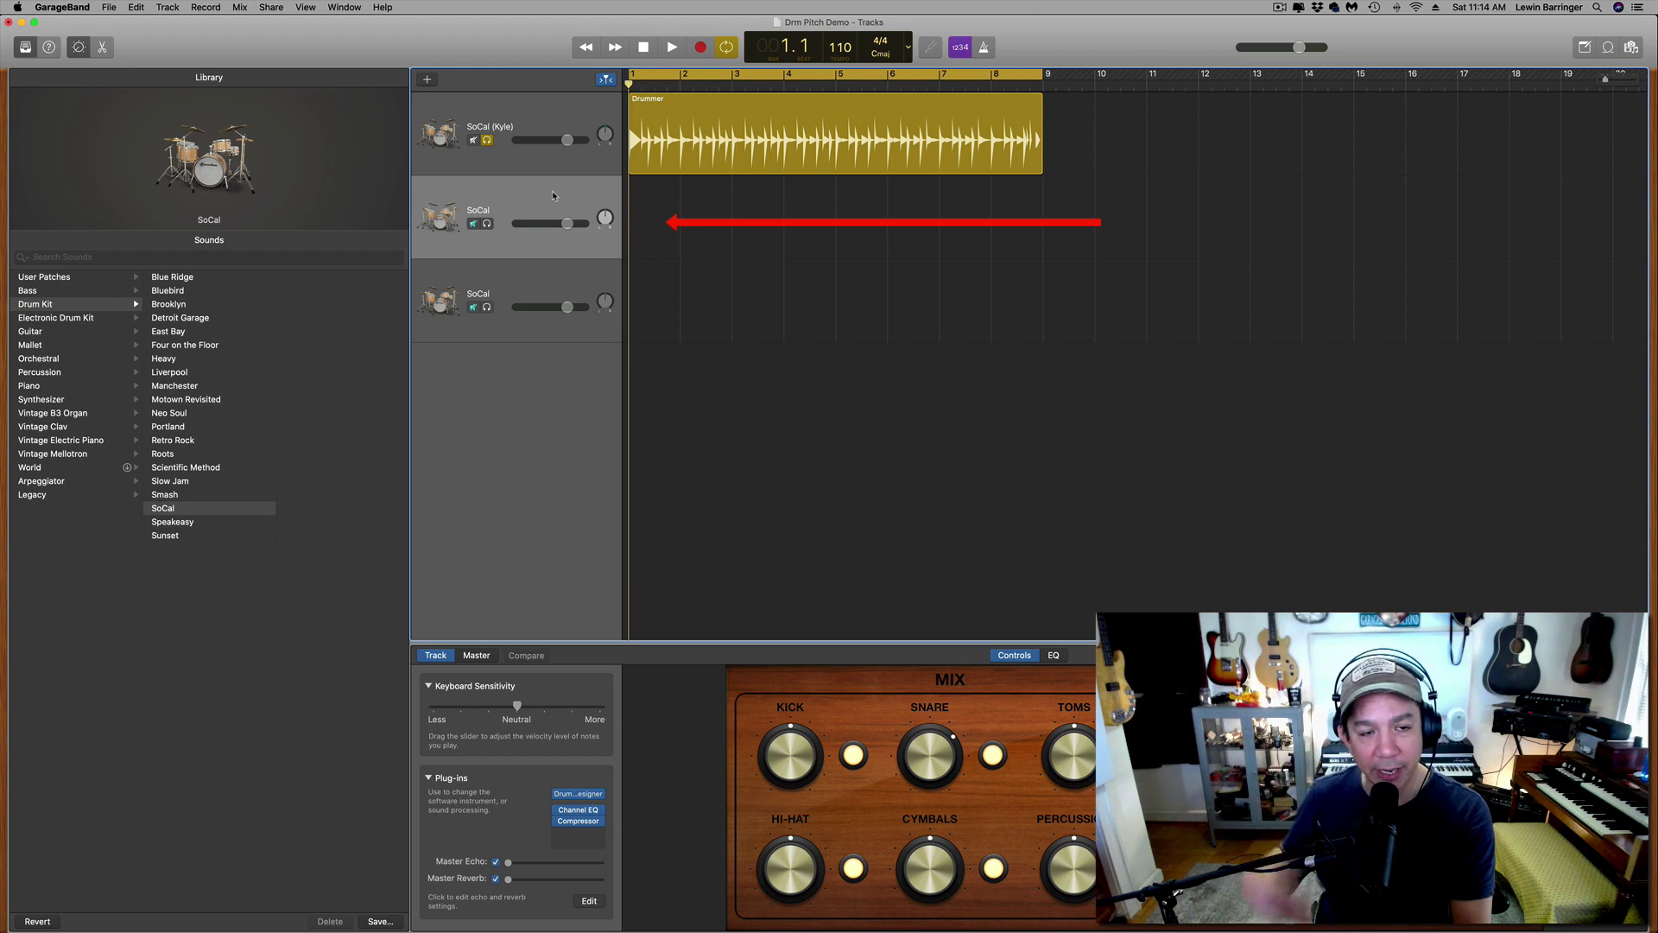
key("super+v")
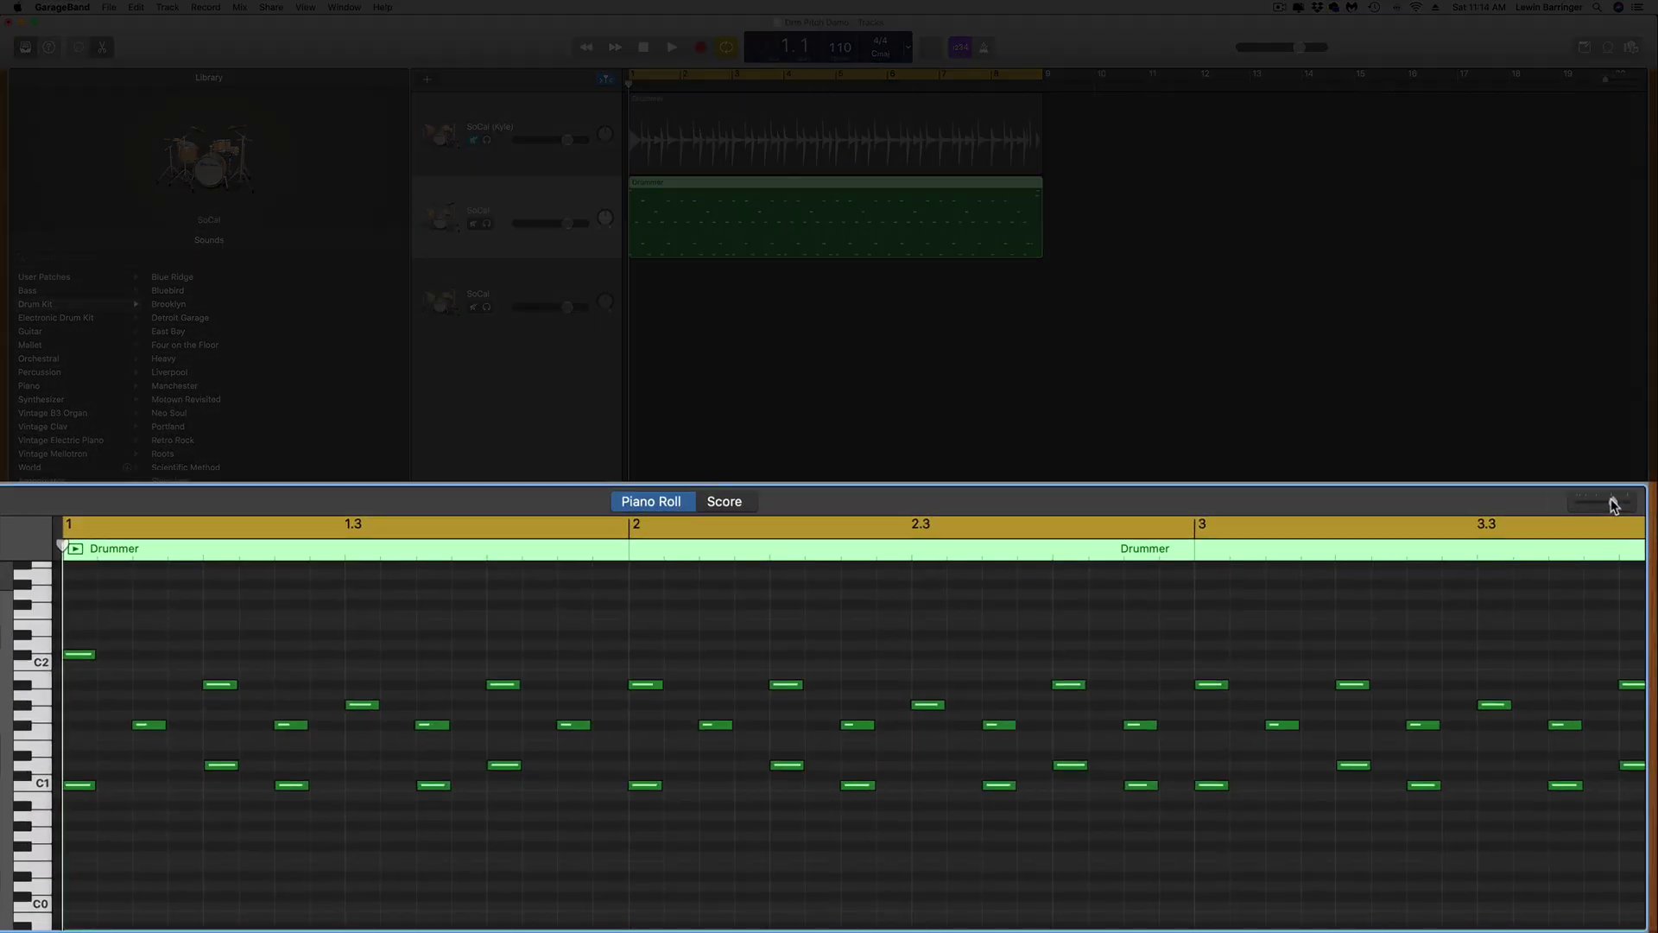
Step: Move the pasted Drummer MIDI region so it starts at bar 2, and place the playhead at bar 2
left_click_drag(1627, 654, 1639, 657)
left_click_drag(1631, 504, 1641, 503)
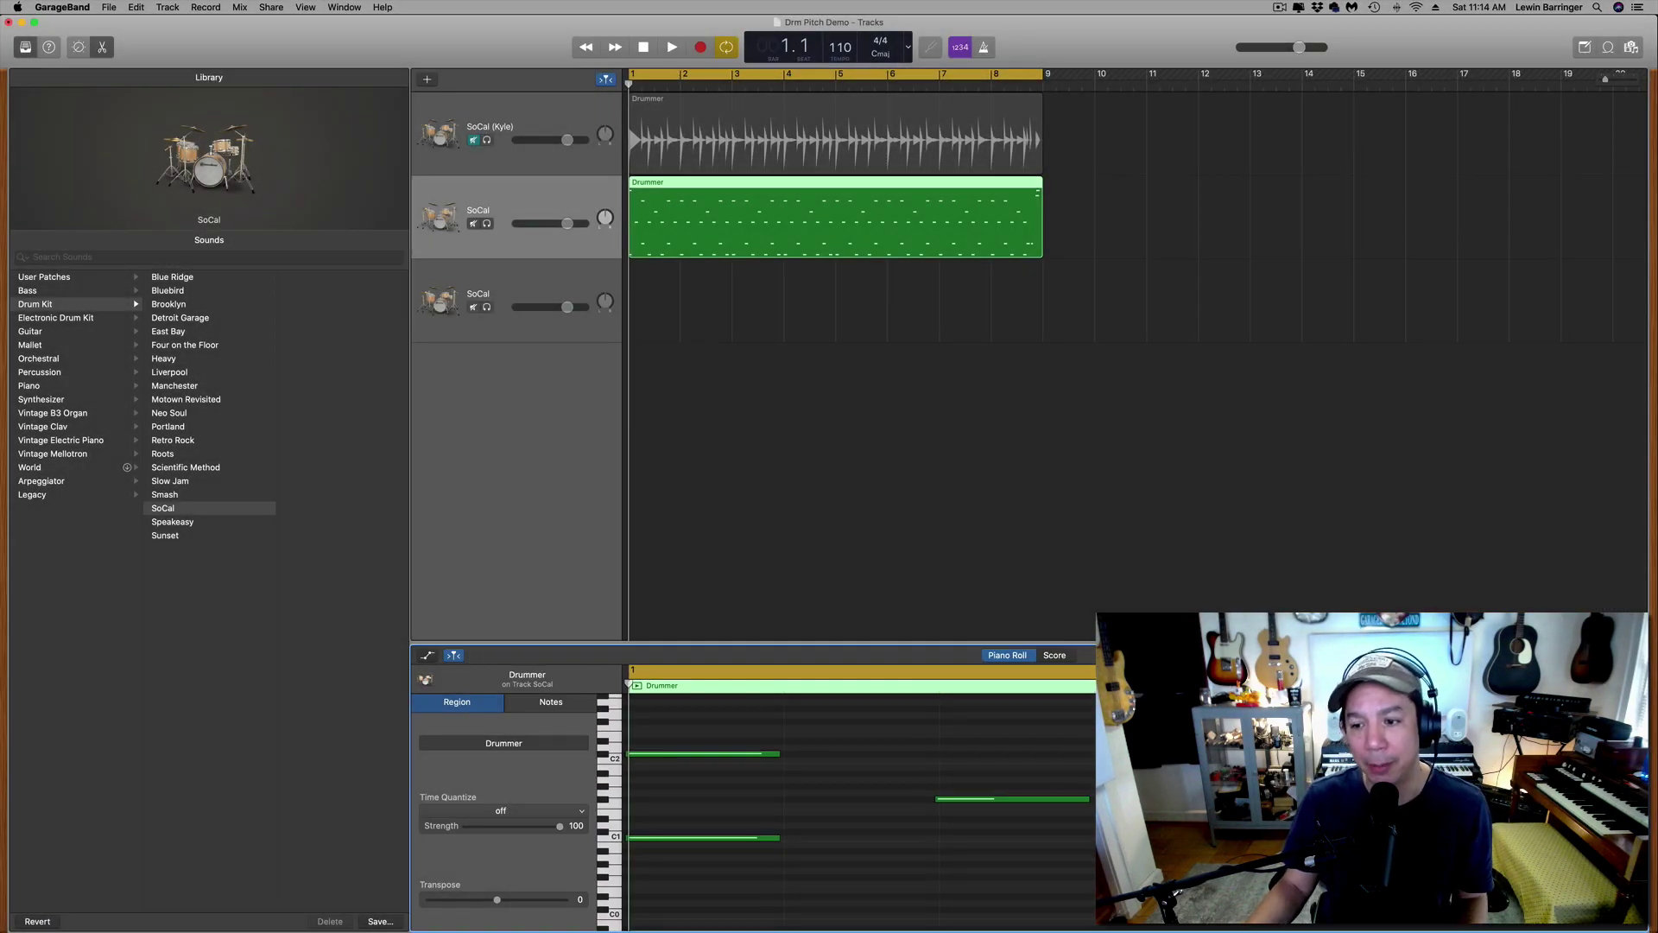
key("super+Left")
key("super+Left")
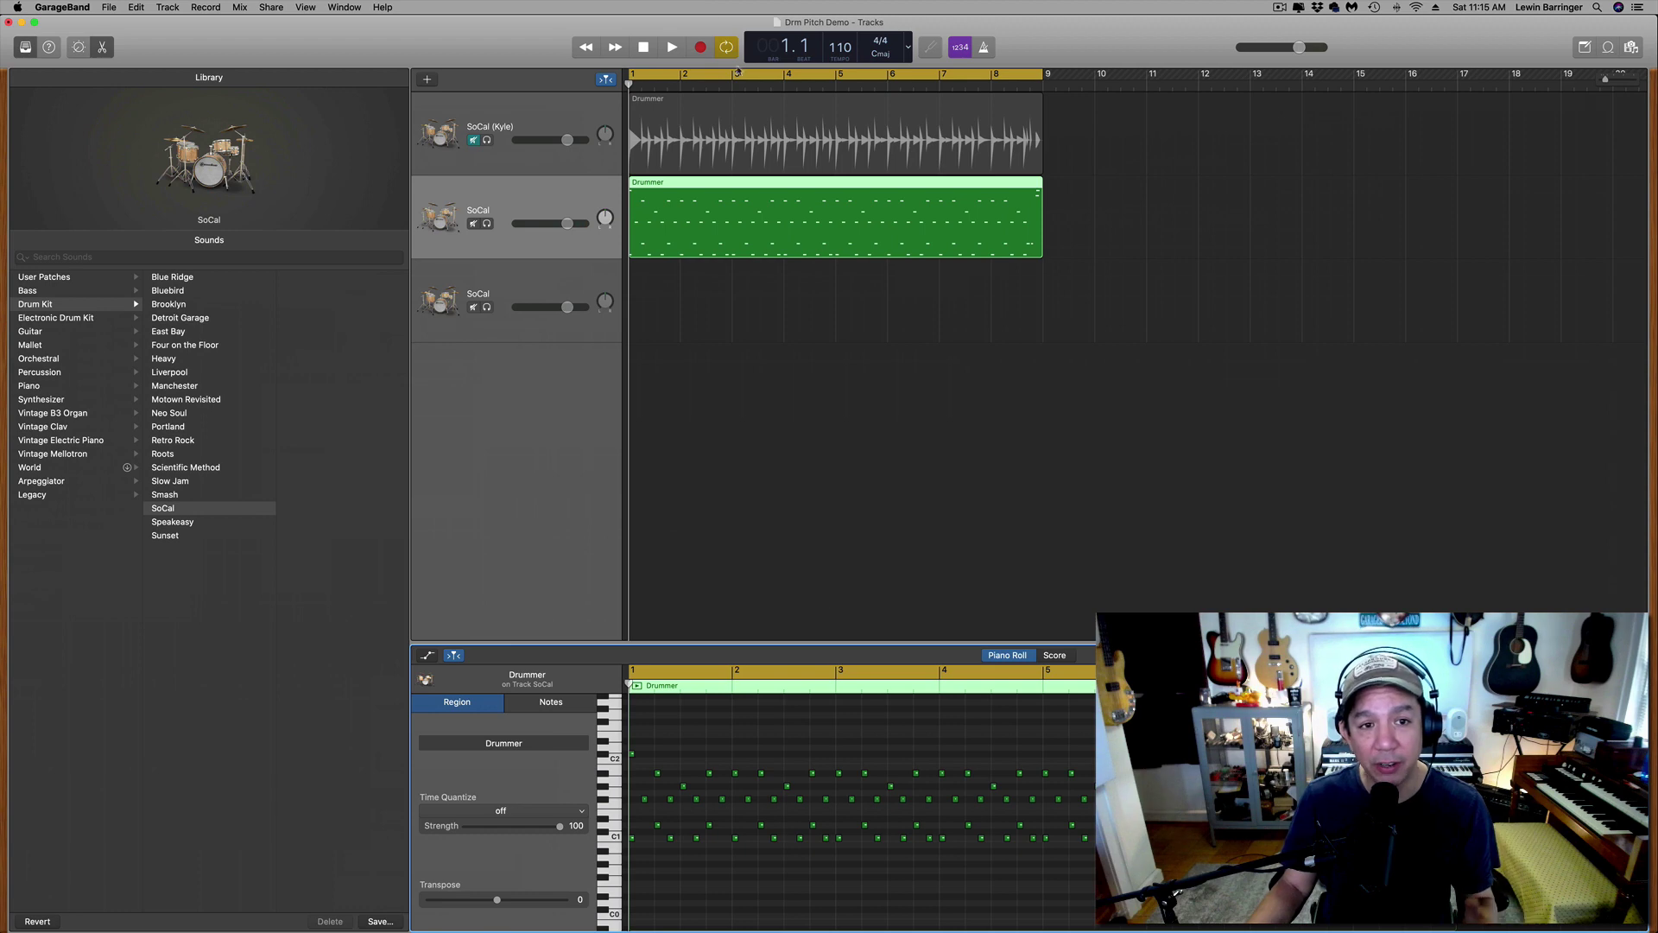
left_click_drag(701, 183, 722, 182)
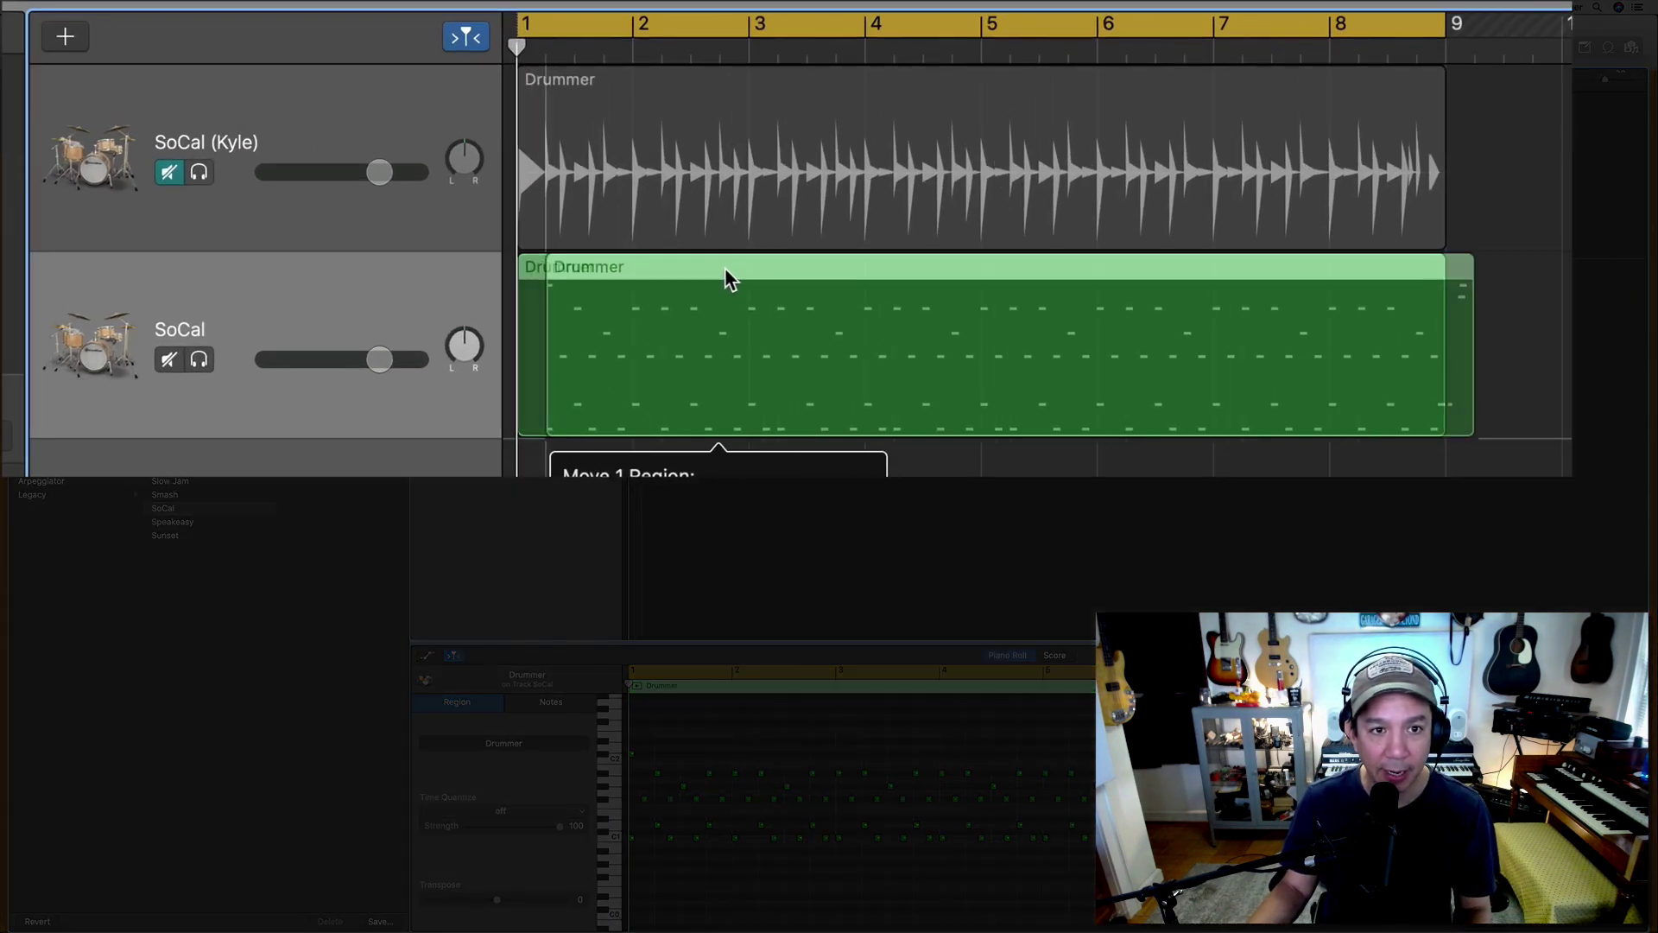
left_click_drag(726, 270, 803, 274)
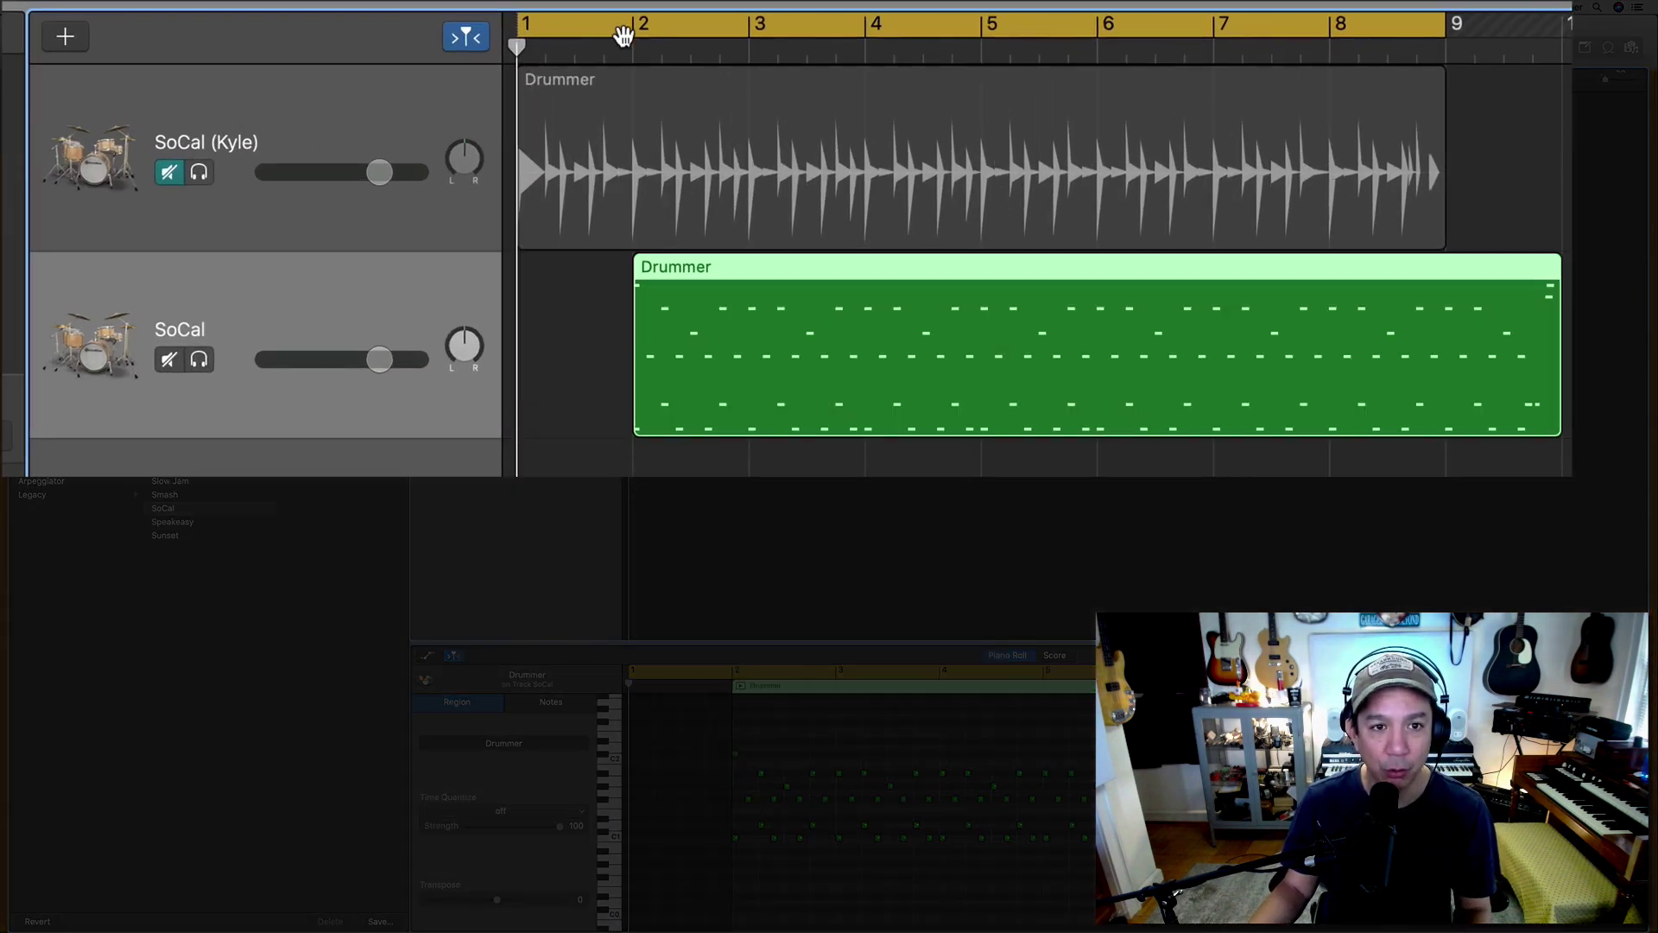
left_click(632, 52)
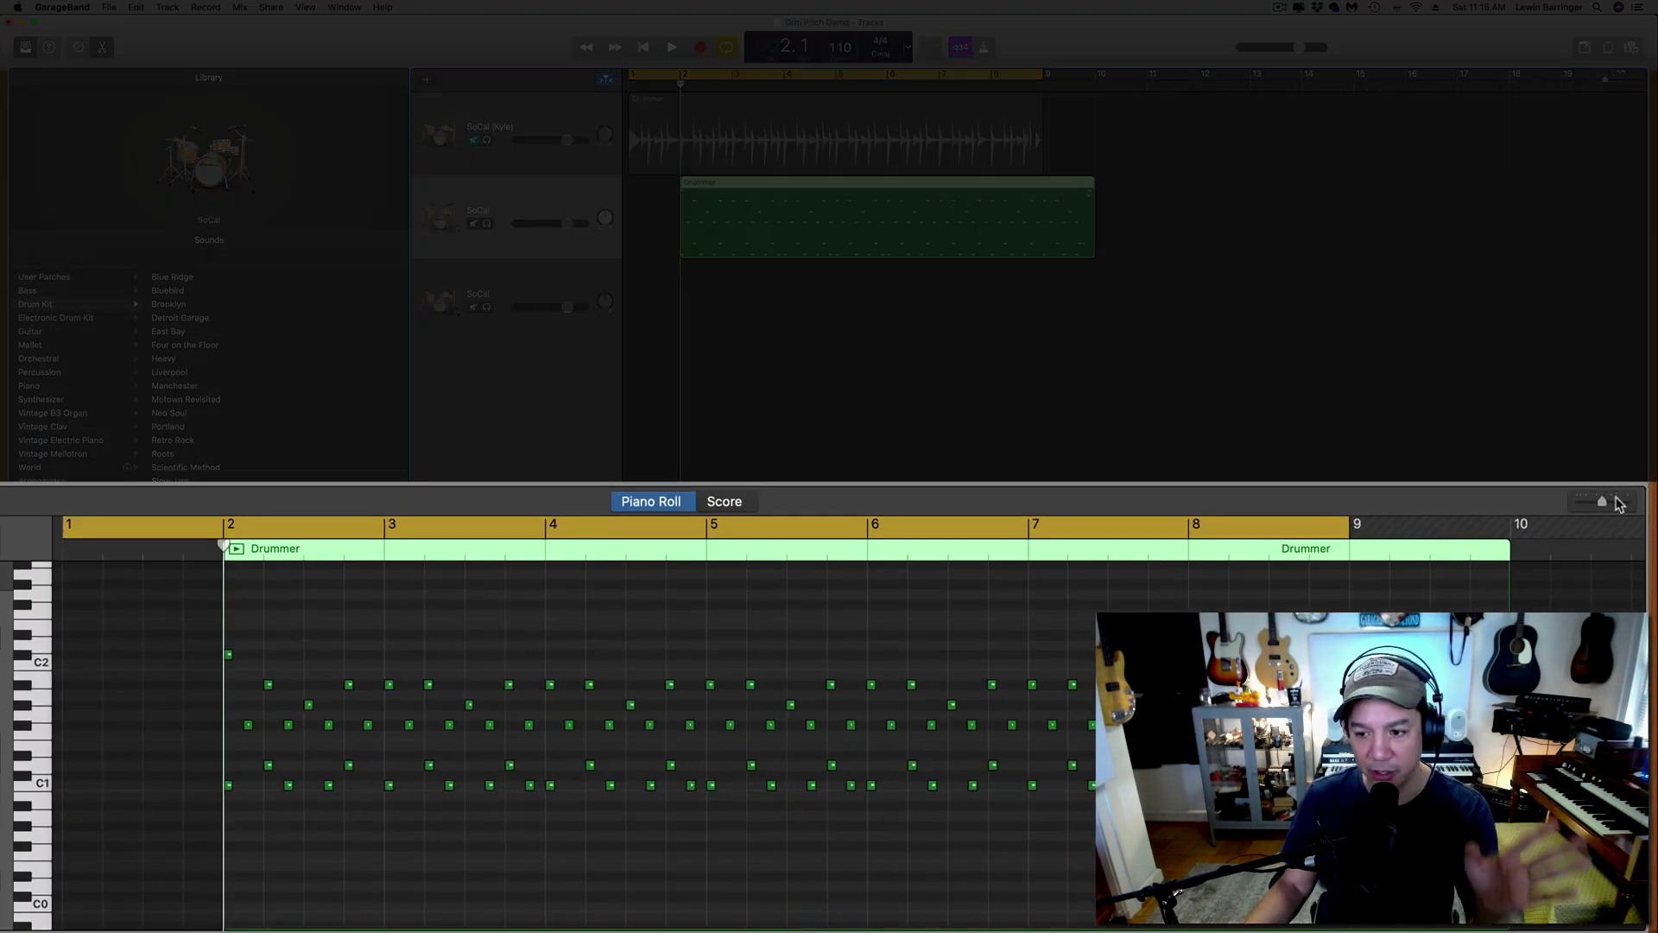
Step: Extend the start of the MIDI Drummer region back to bar 1, keeping its notes in place
left_click_drag(1618, 504, 1643, 503)
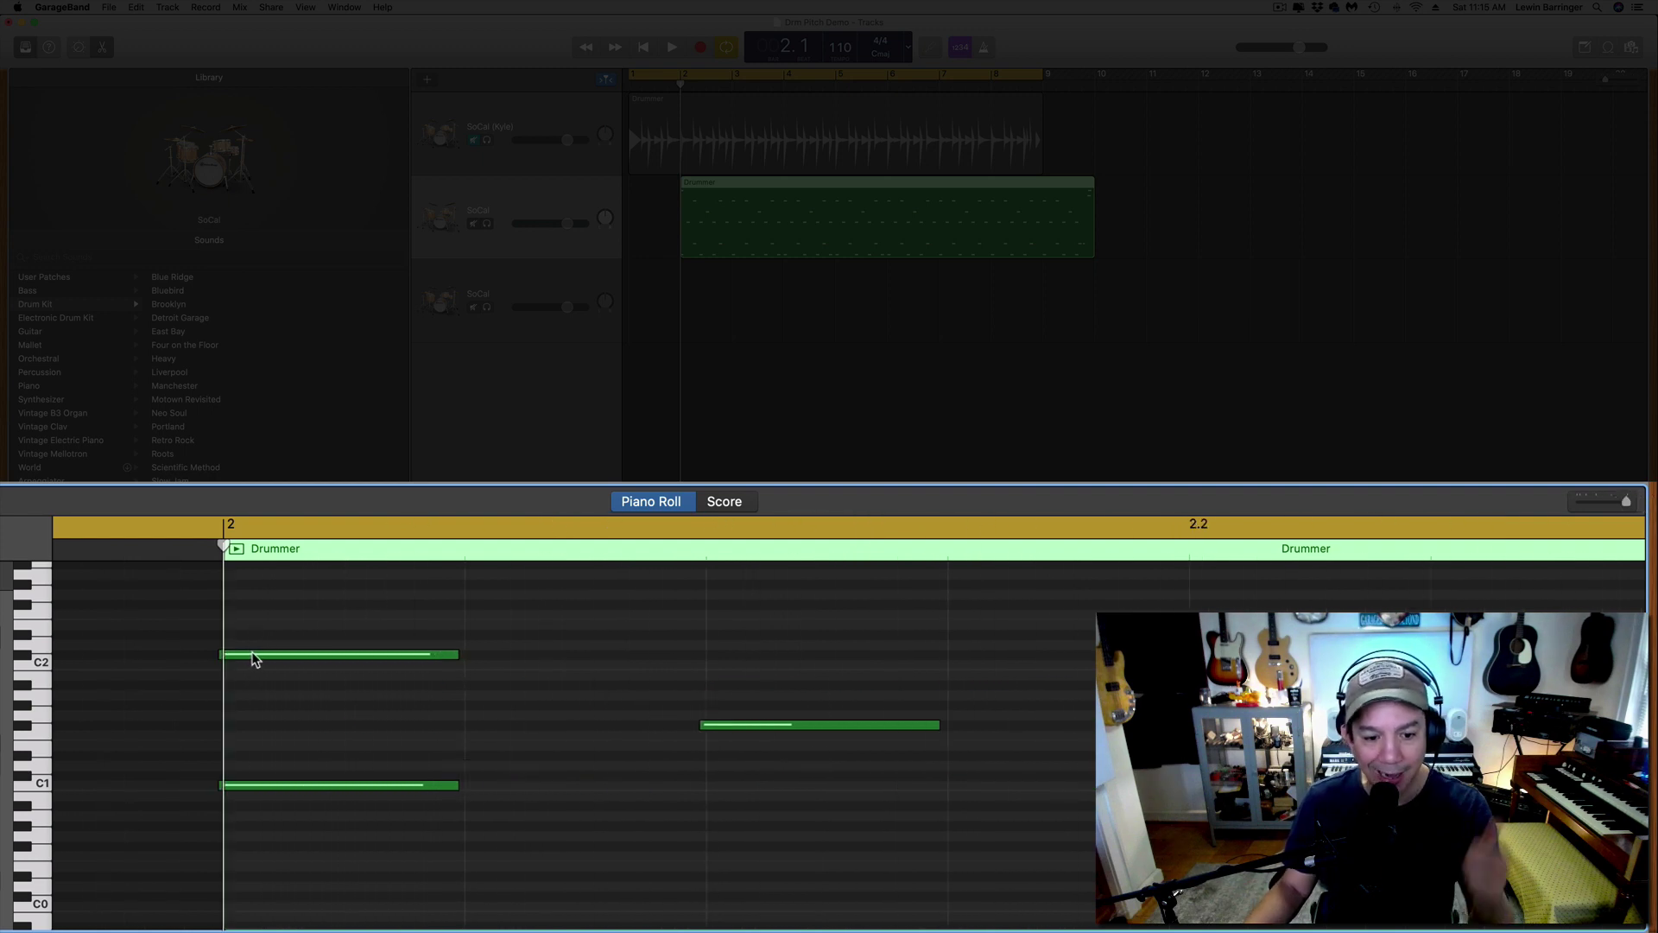
mouse_move(253, 658)
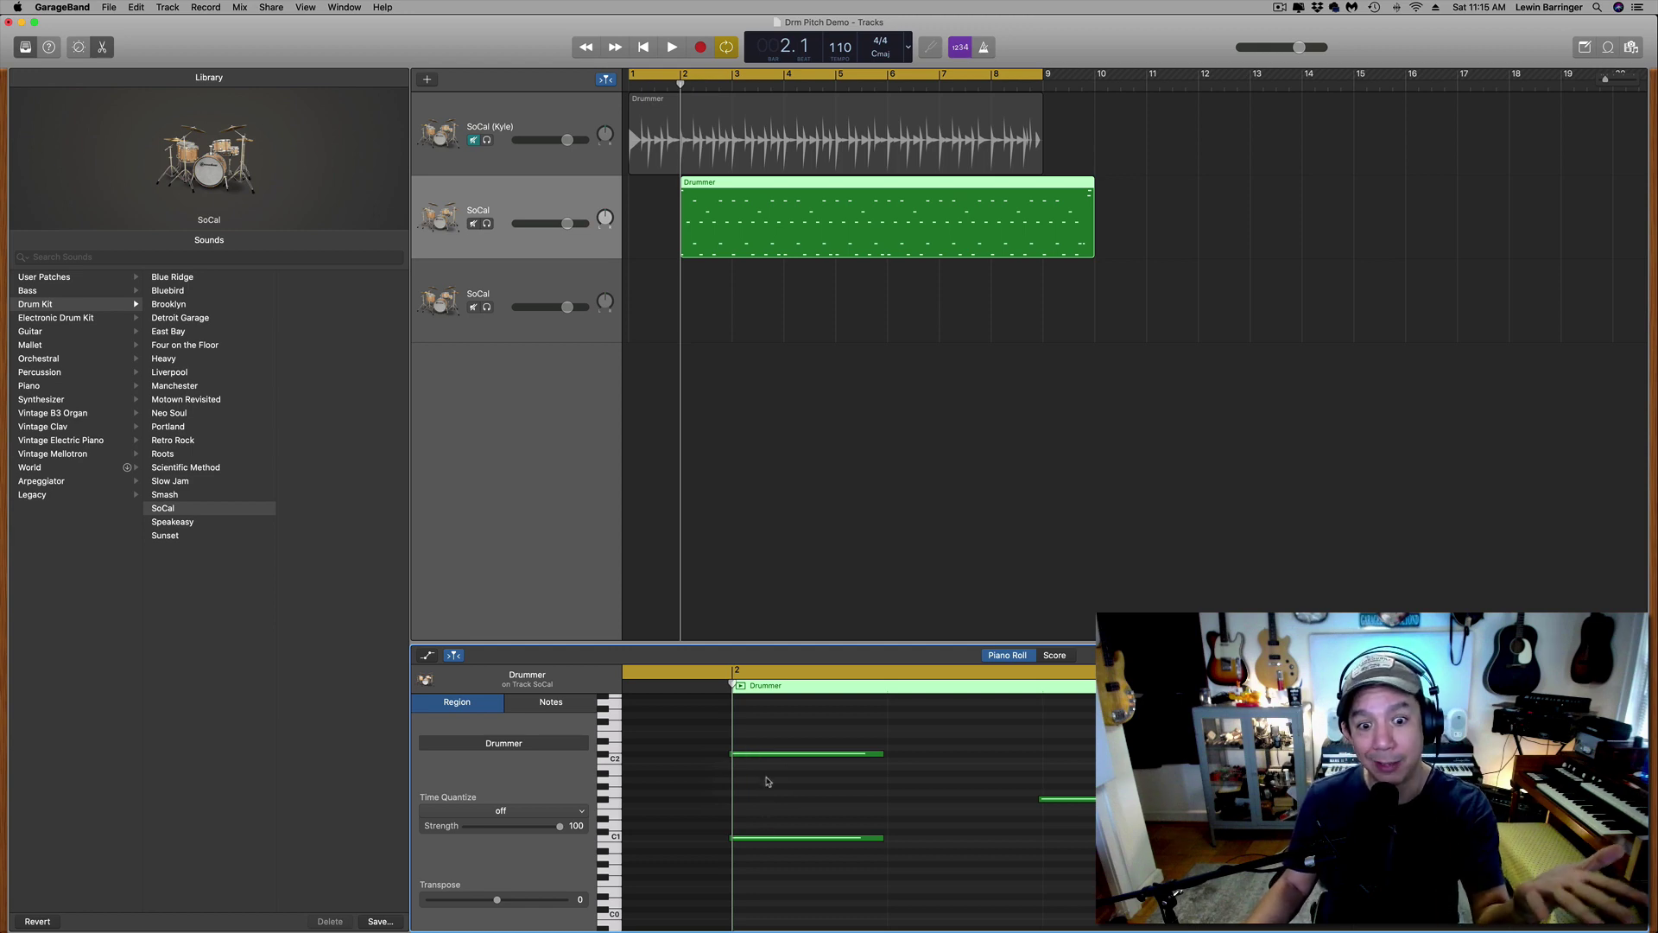
scroll(865, 874, "left", 5)
scroll(866, 874, "left", 2)
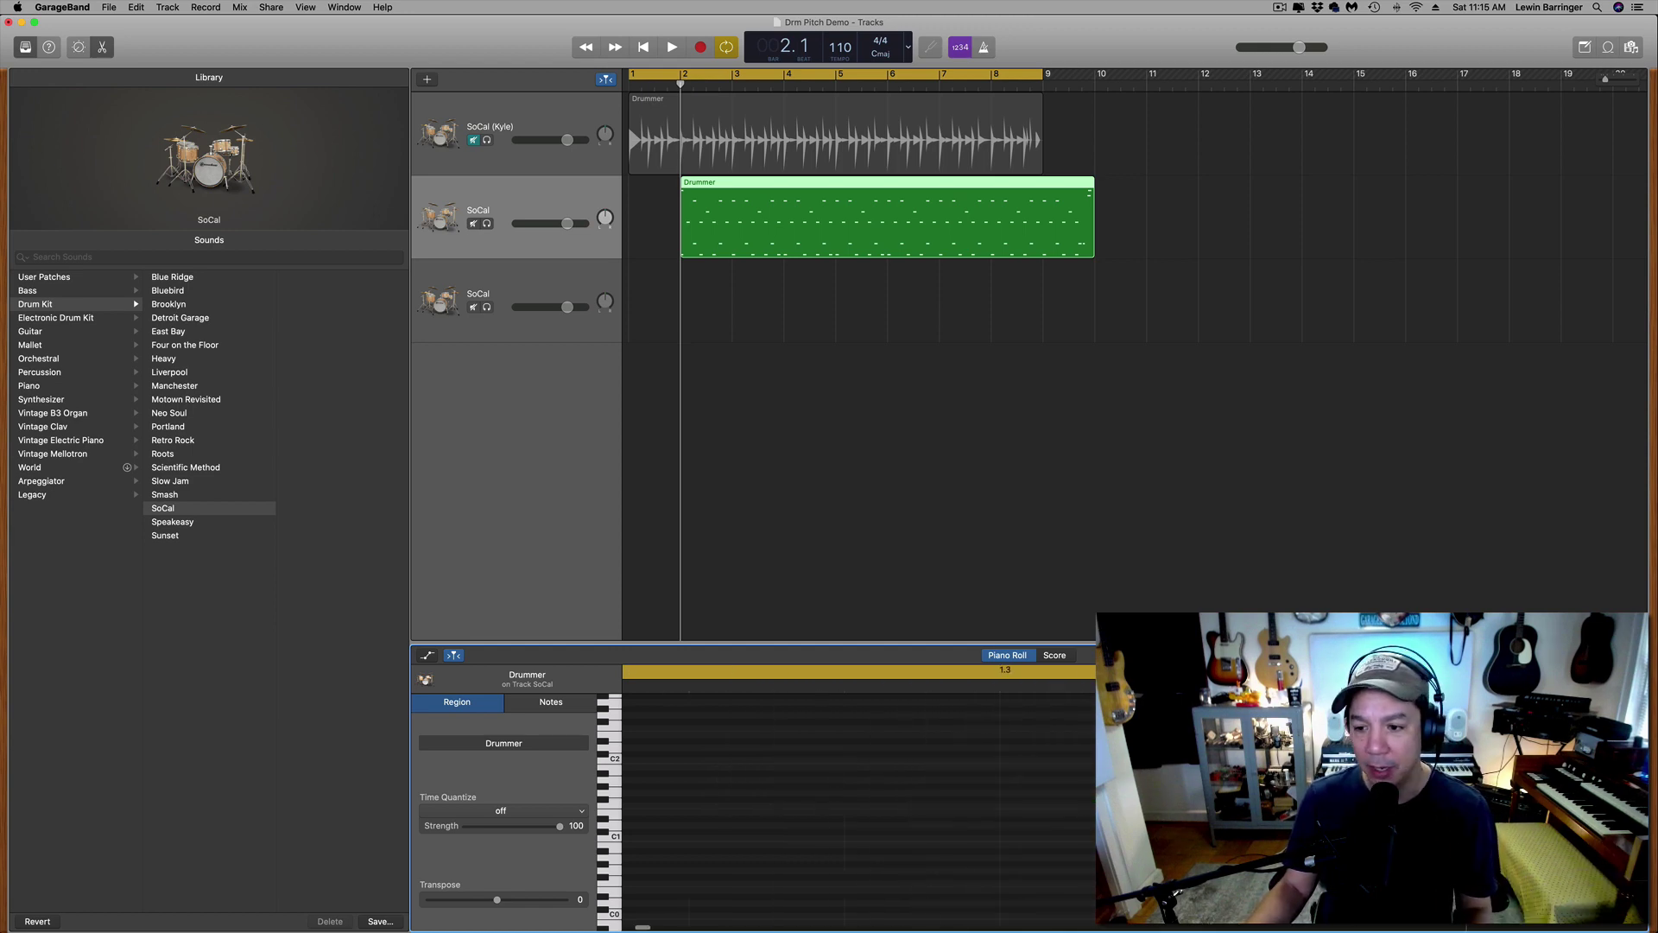
scroll(860, 799, "right", 3)
scroll(811, 868, "left", 1)
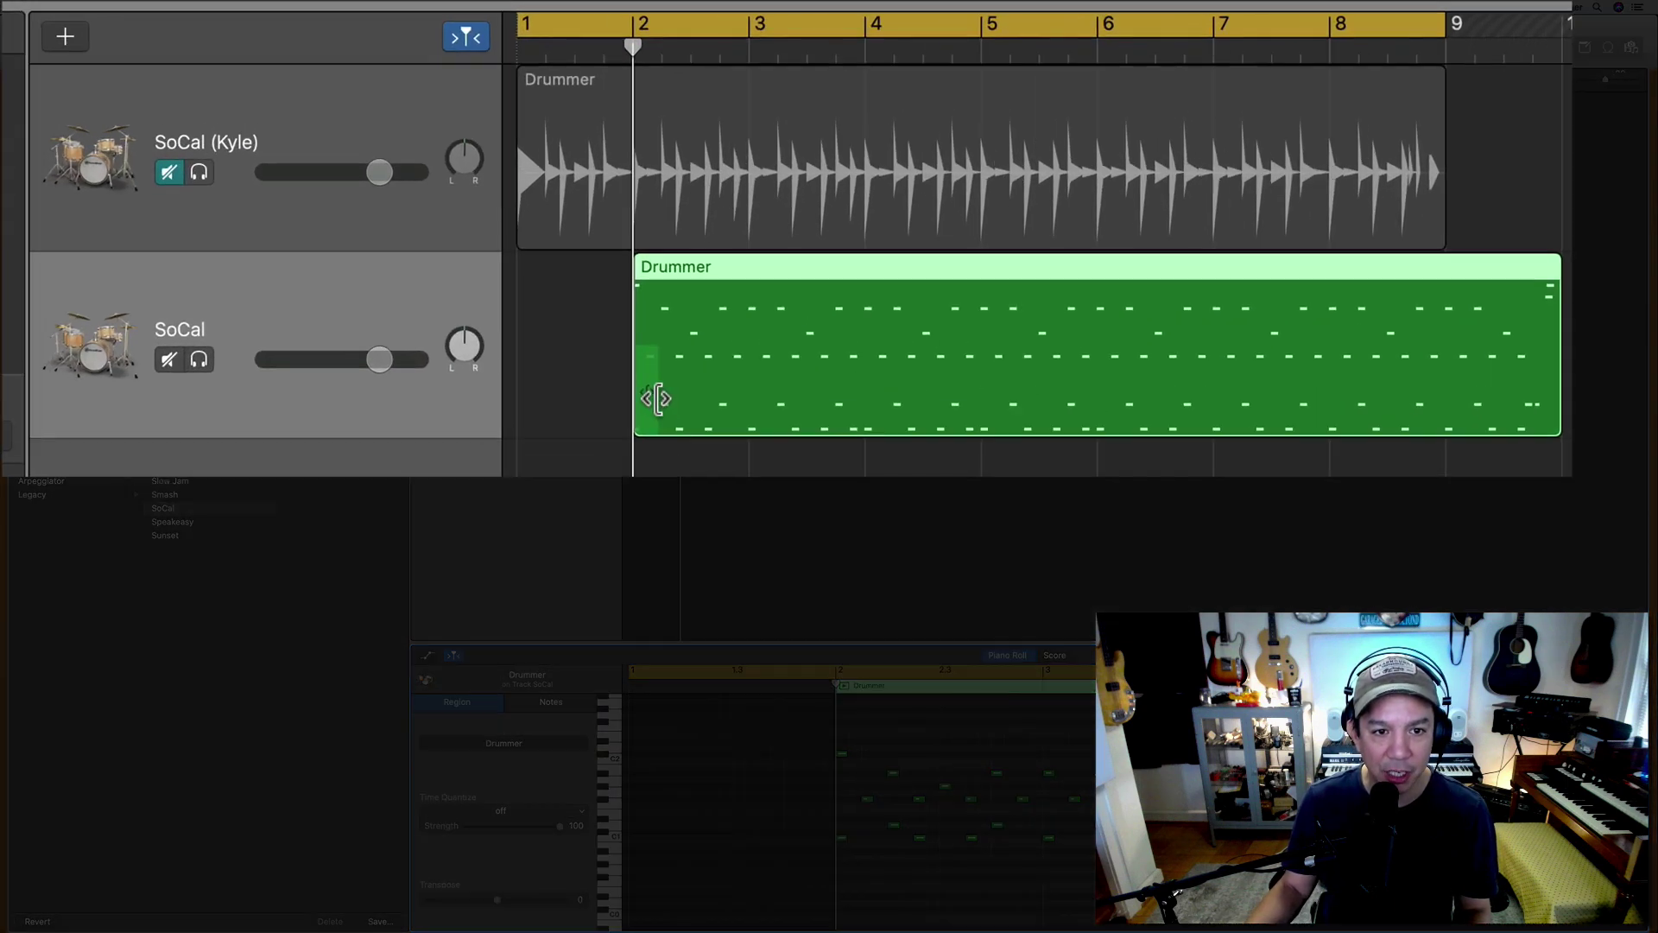
left_click_drag(686, 239, 637, 240)
left_click_drag(535, 399, 436, 404)
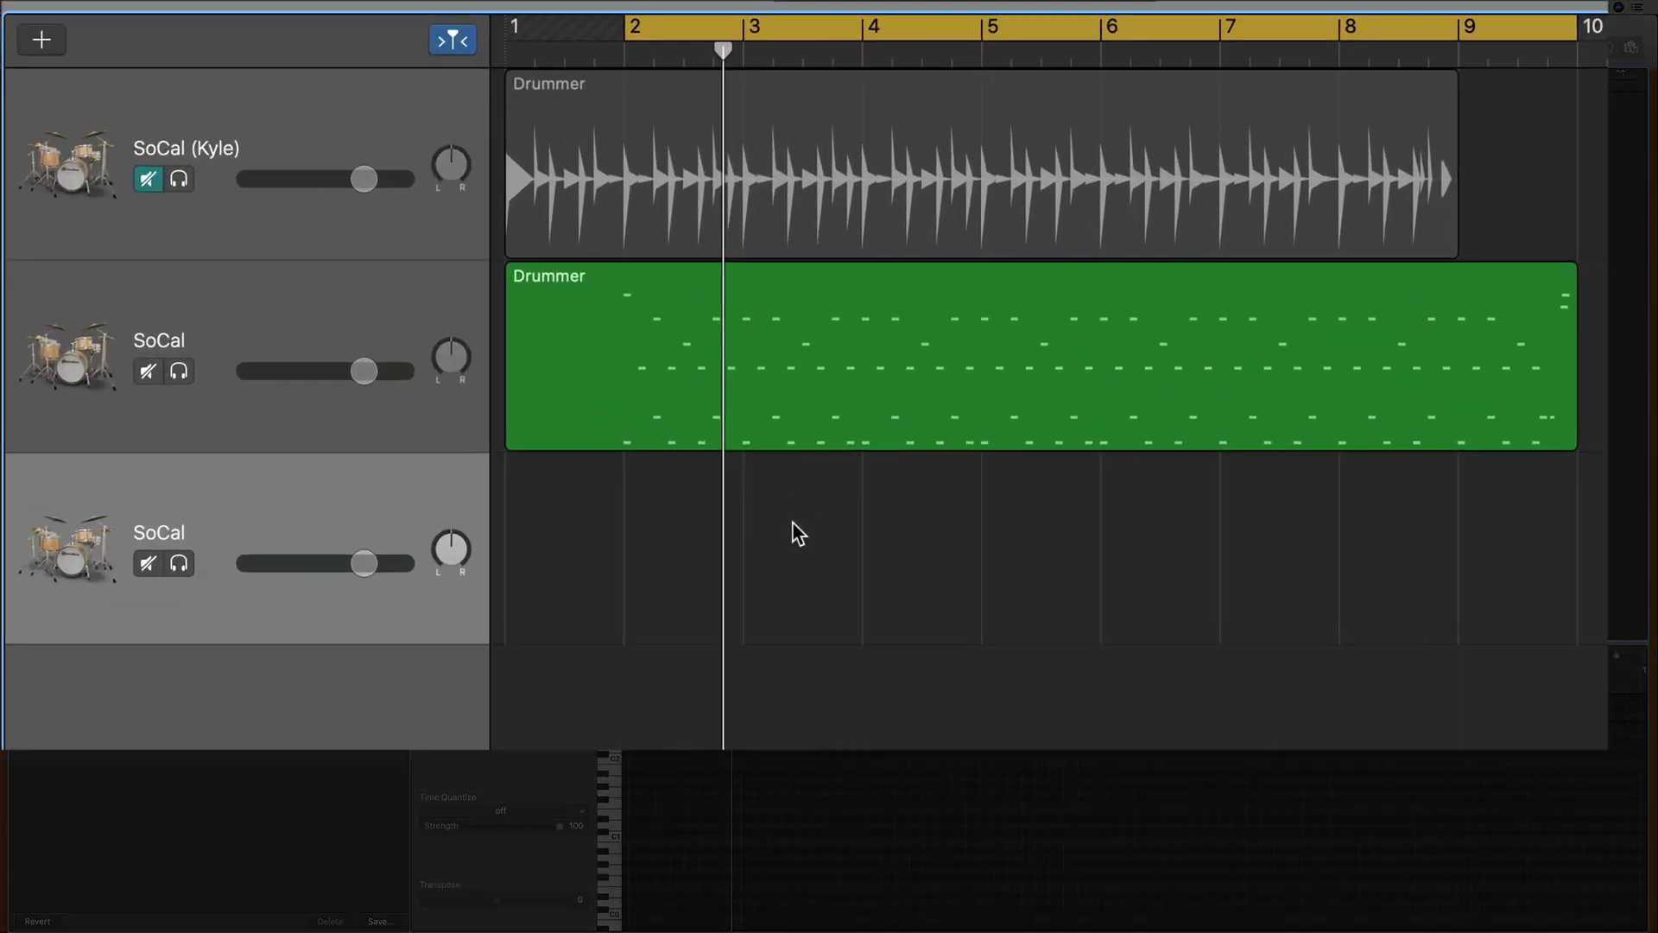
Step: Copy the extended Drummer region onto the second SoCal track, starting at bar 1
left_click(863, 282)
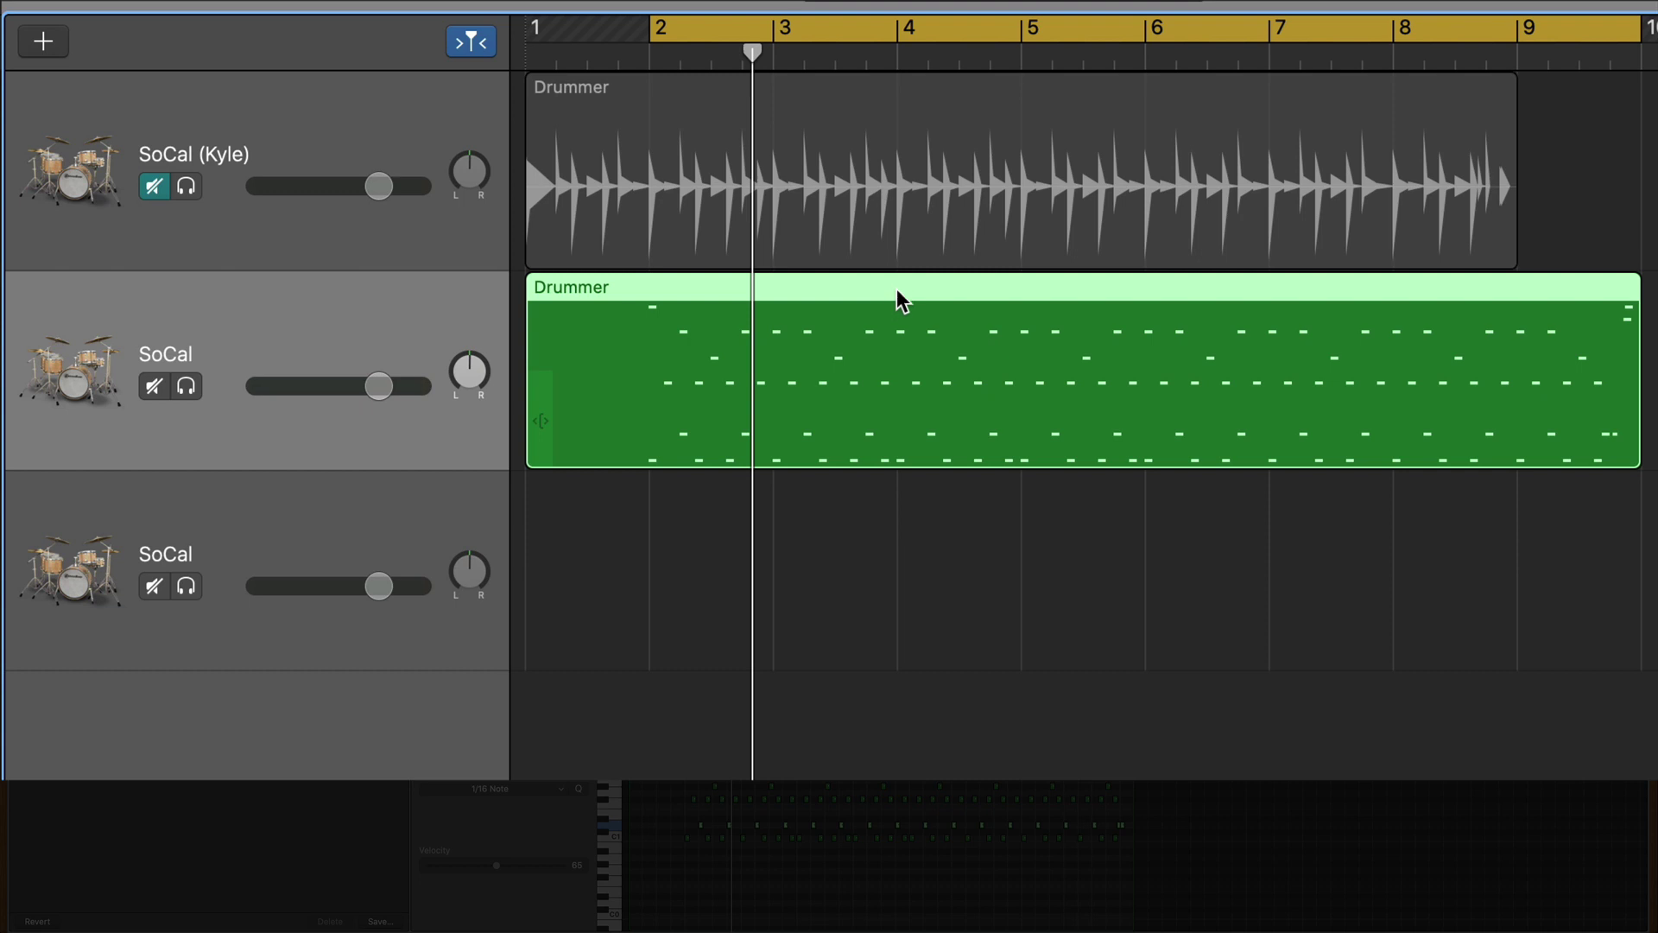
left_click(257, 530)
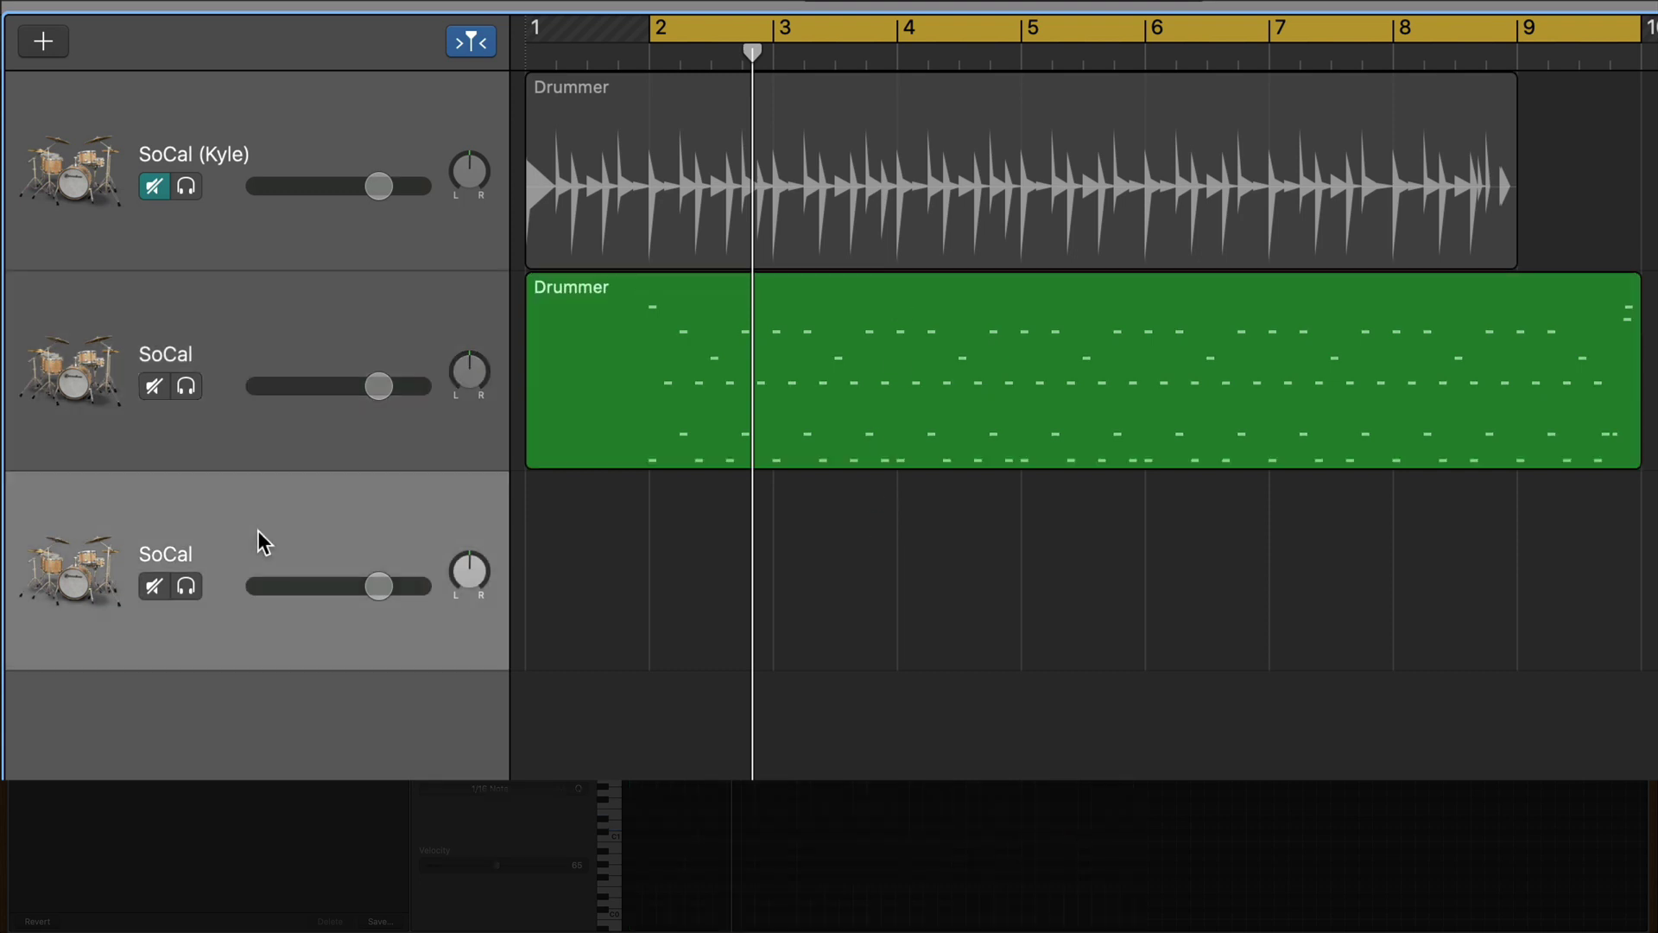
key("Return")
key("super+v")
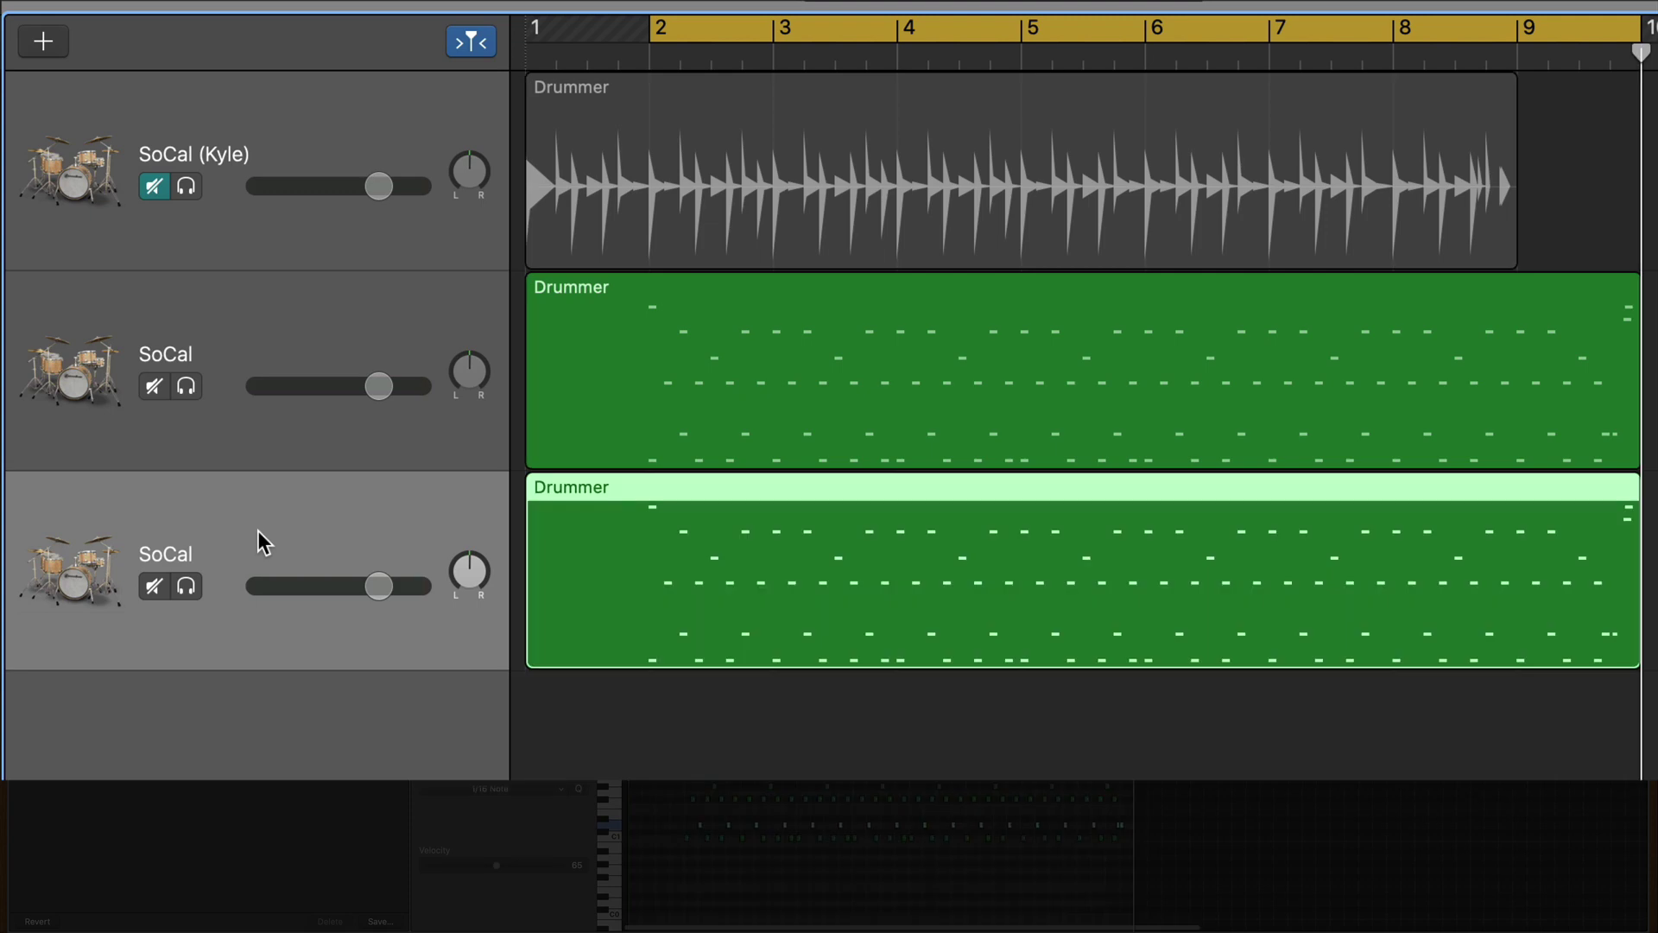
Step: Delete every snare hit from the Drummer region on the first SoCal track
left_click(270, 310)
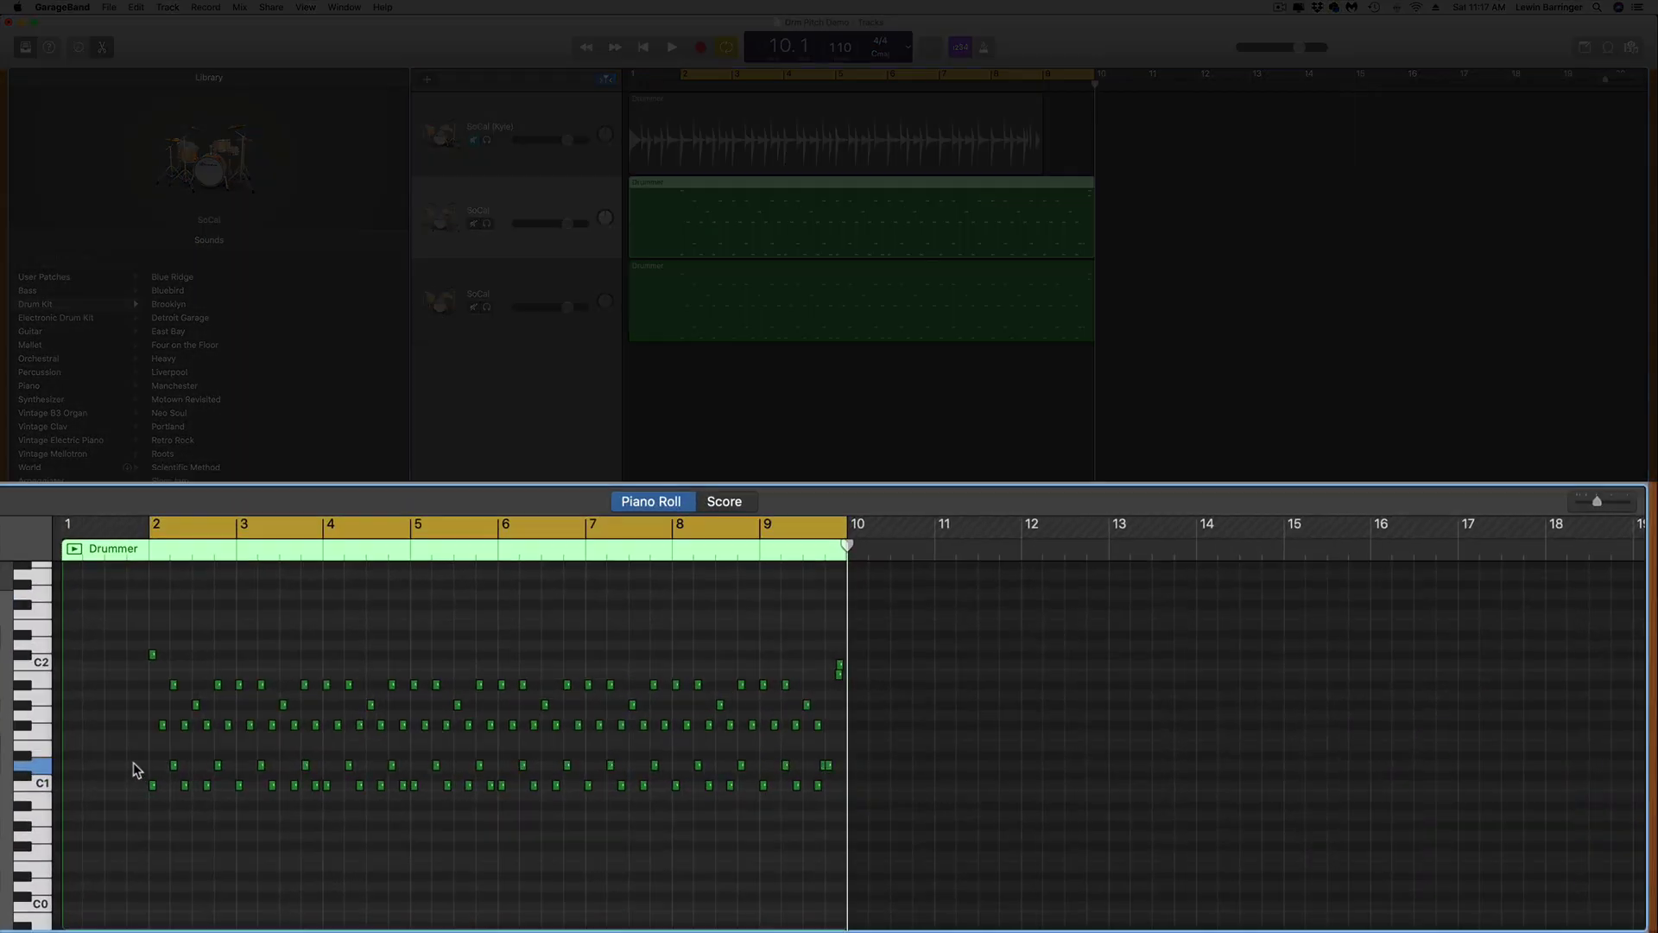
left_click(173, 766)
left_click_drag(197, 765, 228, 767)
left_click(39, 766)
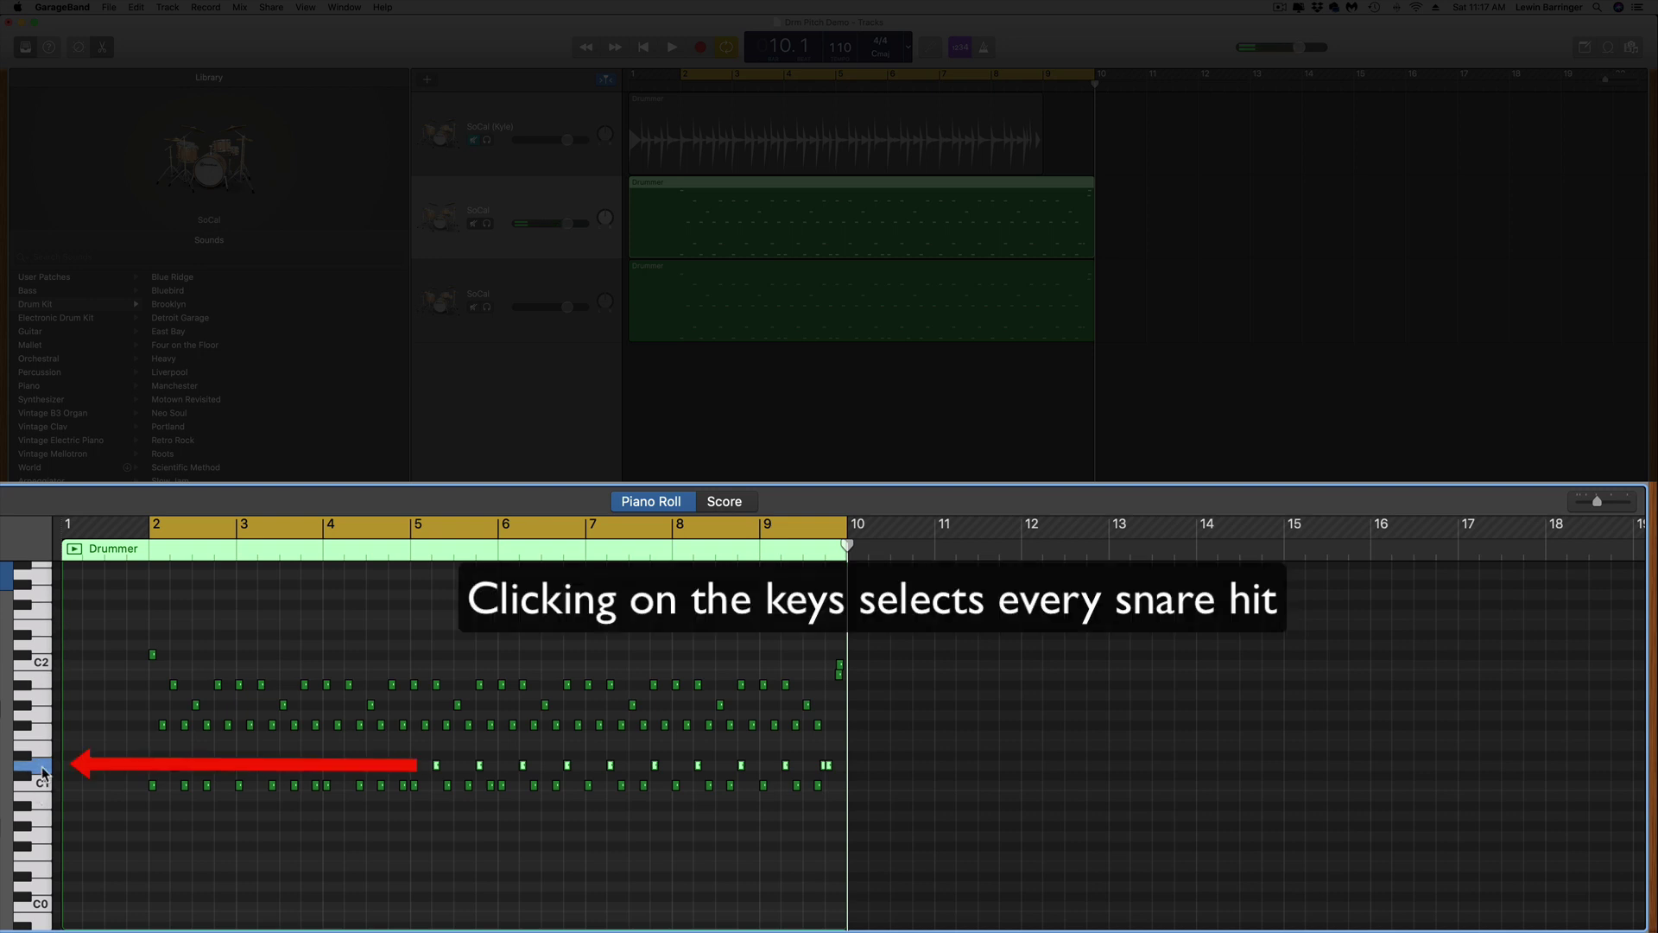
key("Delete")
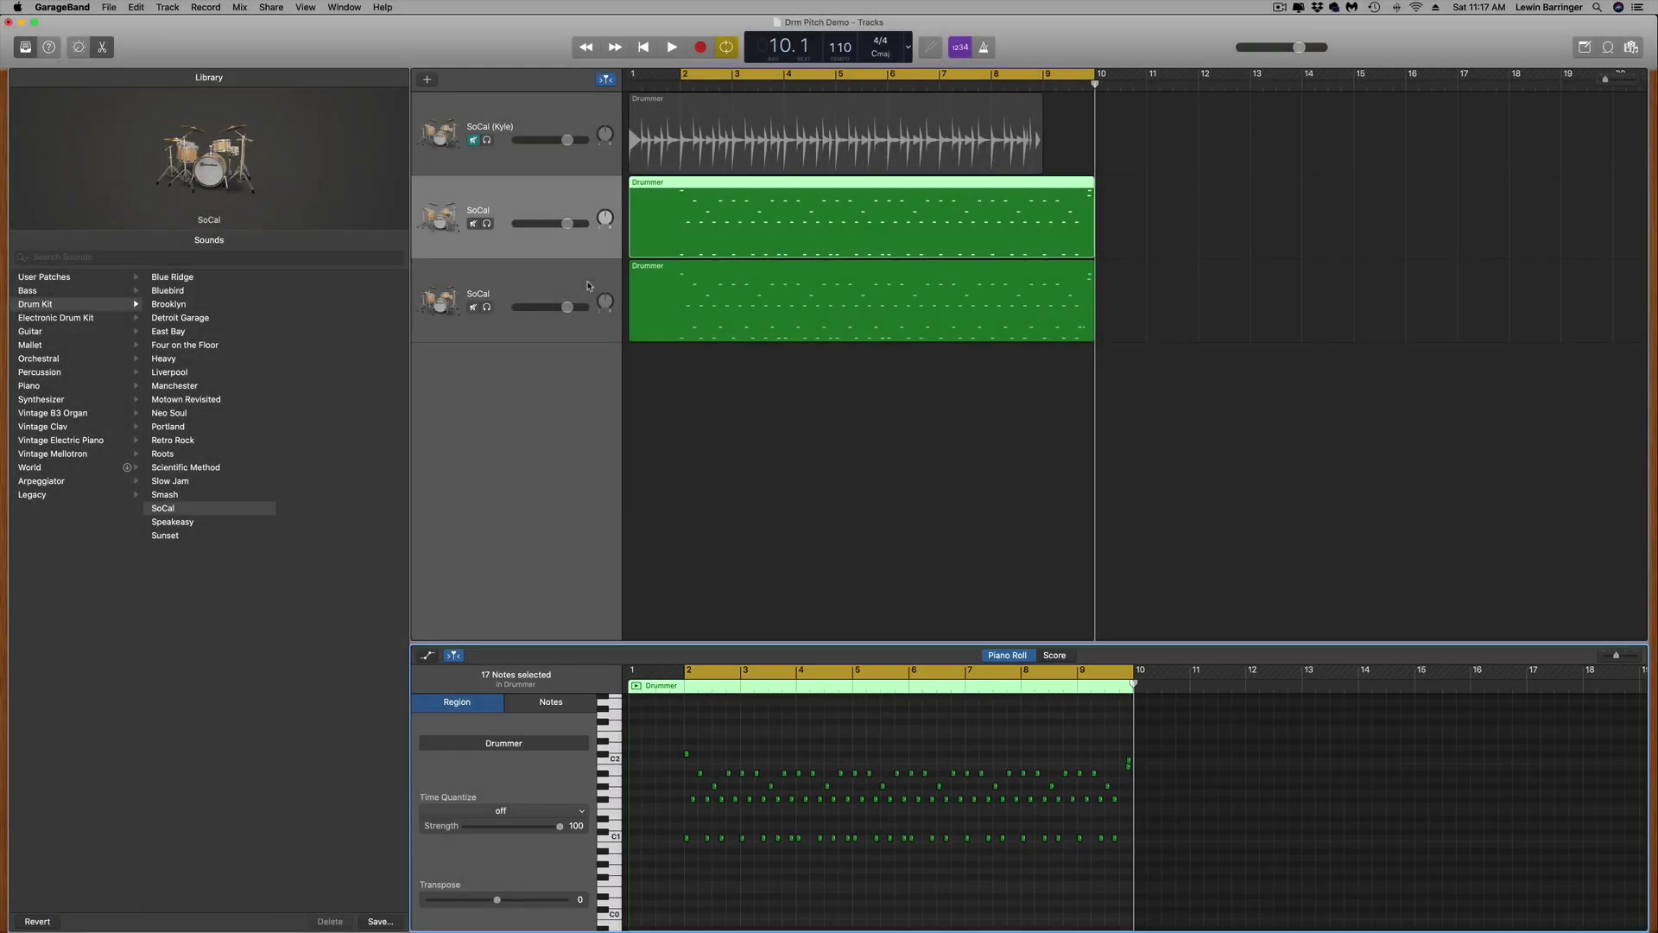
Step: Delete all notes except the snare hits from the Drummer region on the second SoCal track
key("super+z")
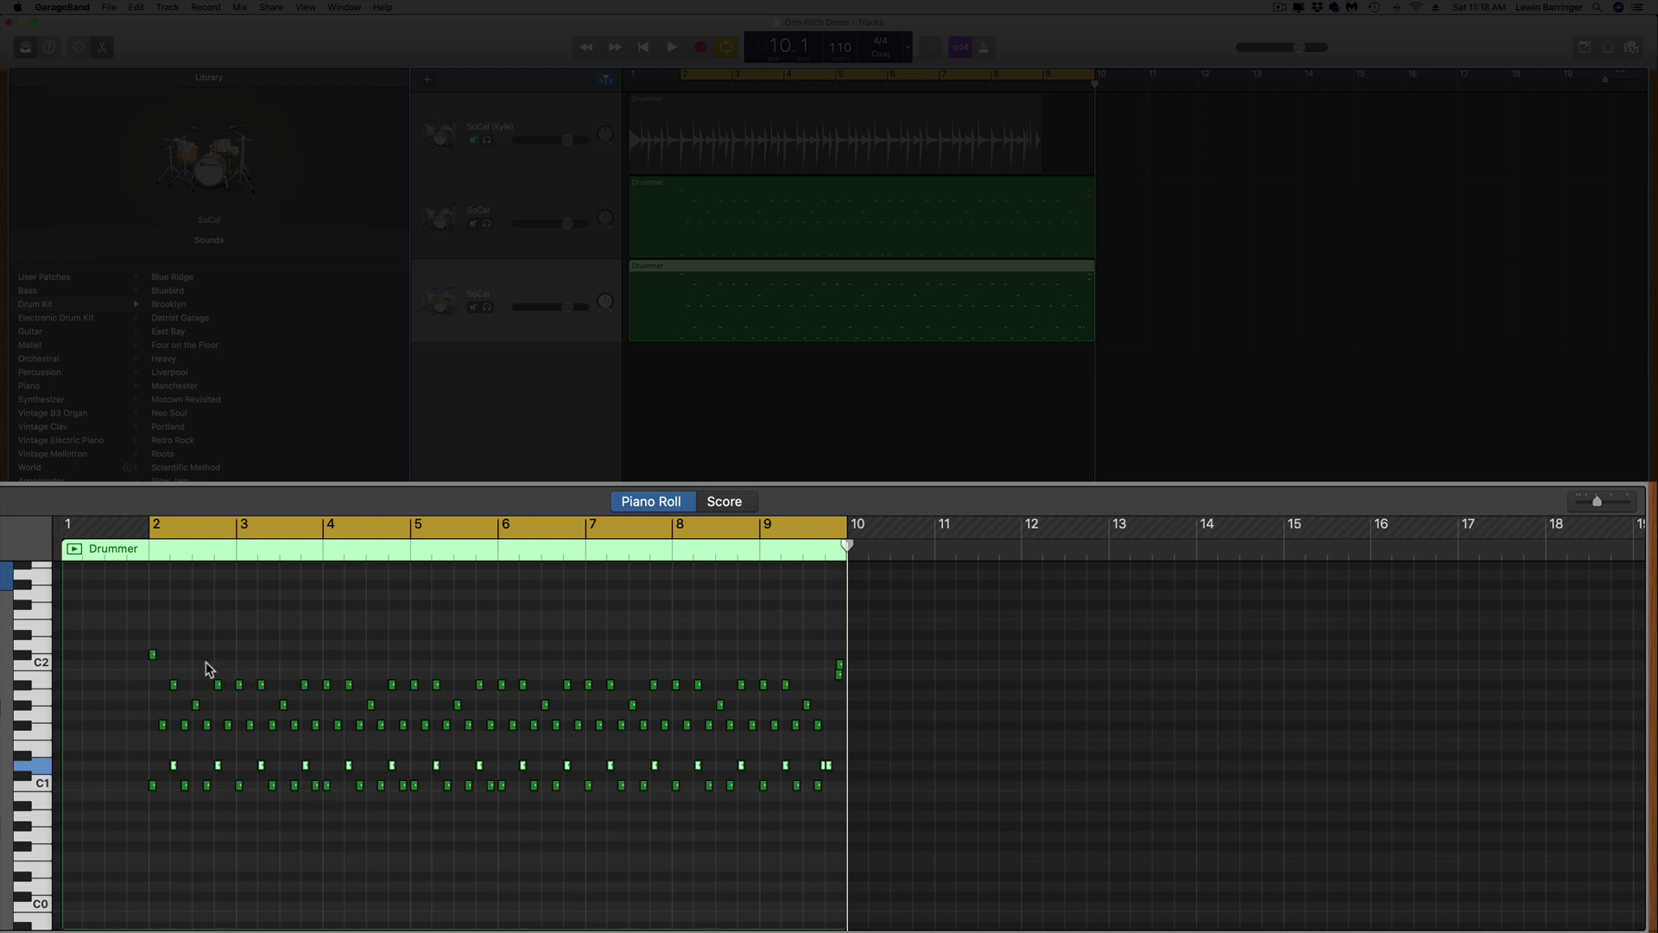
left_click_drag(119, 622, 850, 739)
key("Delete")
left_click_drag(123, 787, 827, 790)
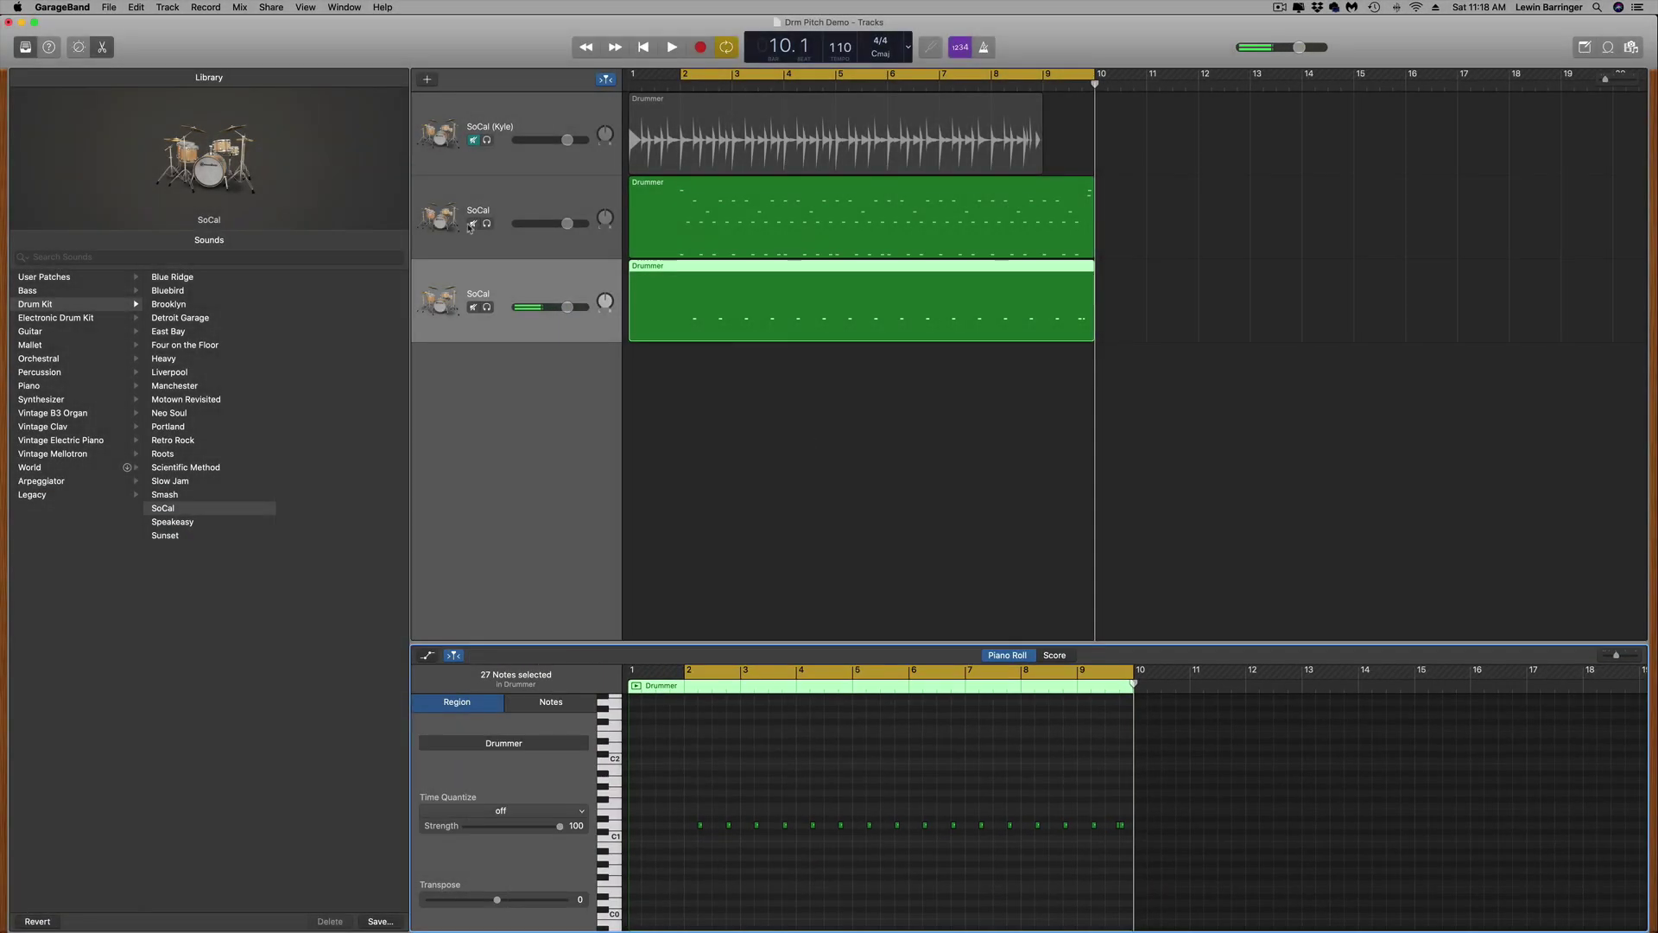
Step: Audition the SoCal track without snare in solo, and switch the solo to the snare-only SoCal track
left_click(487, 224)
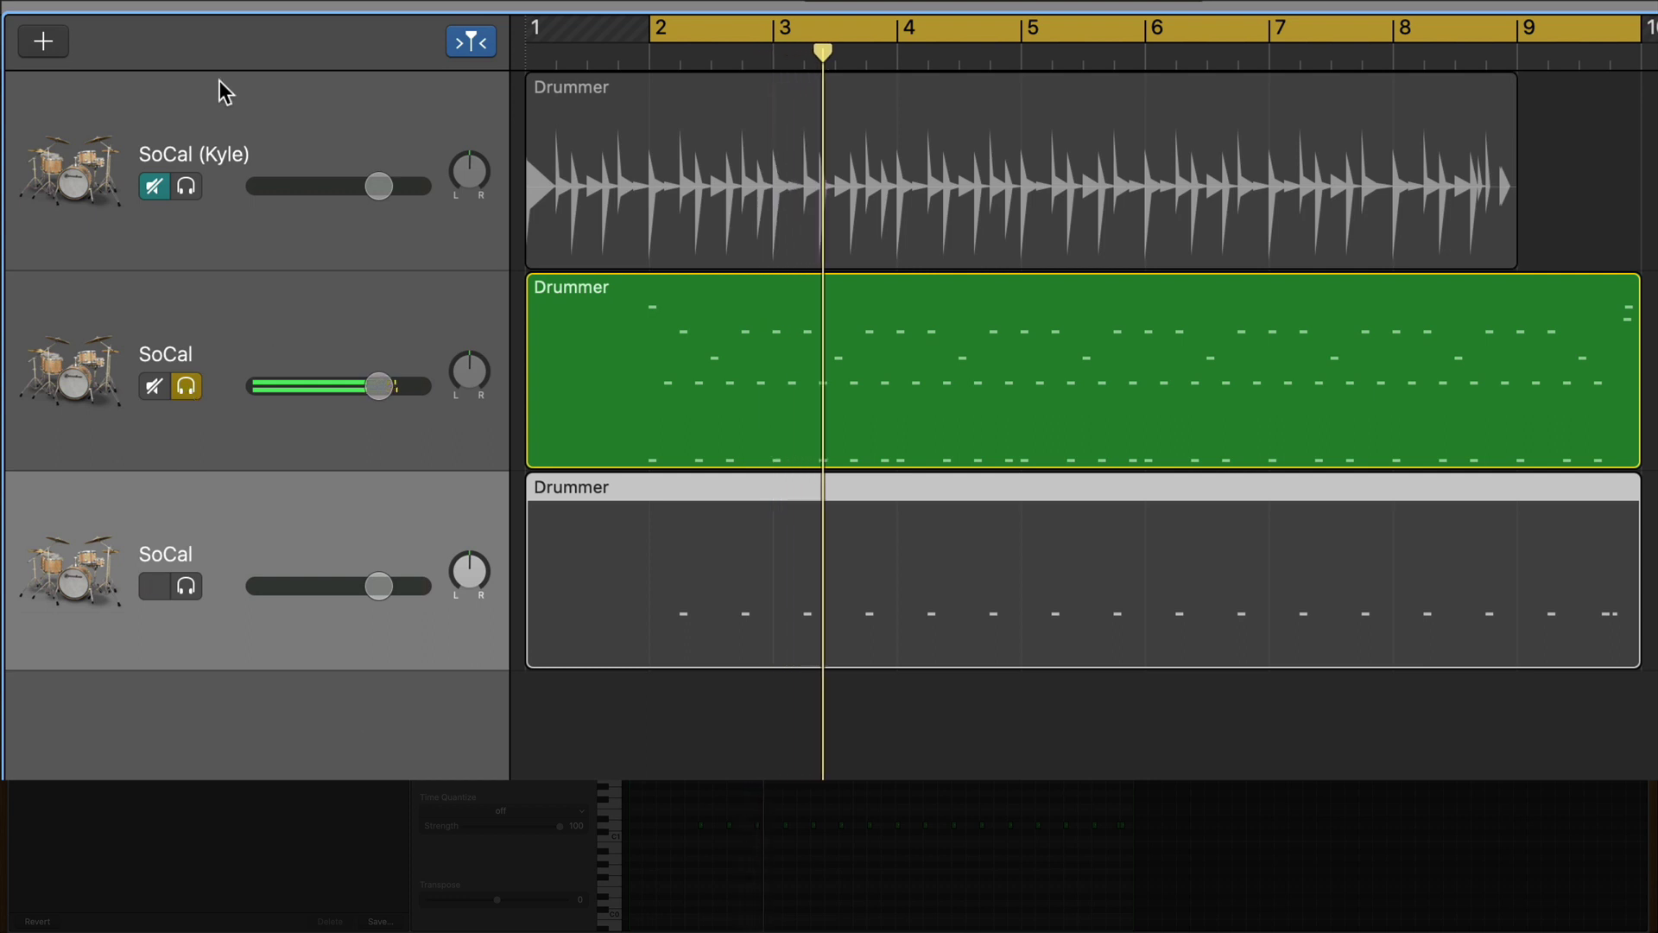
left_click(186, 386)
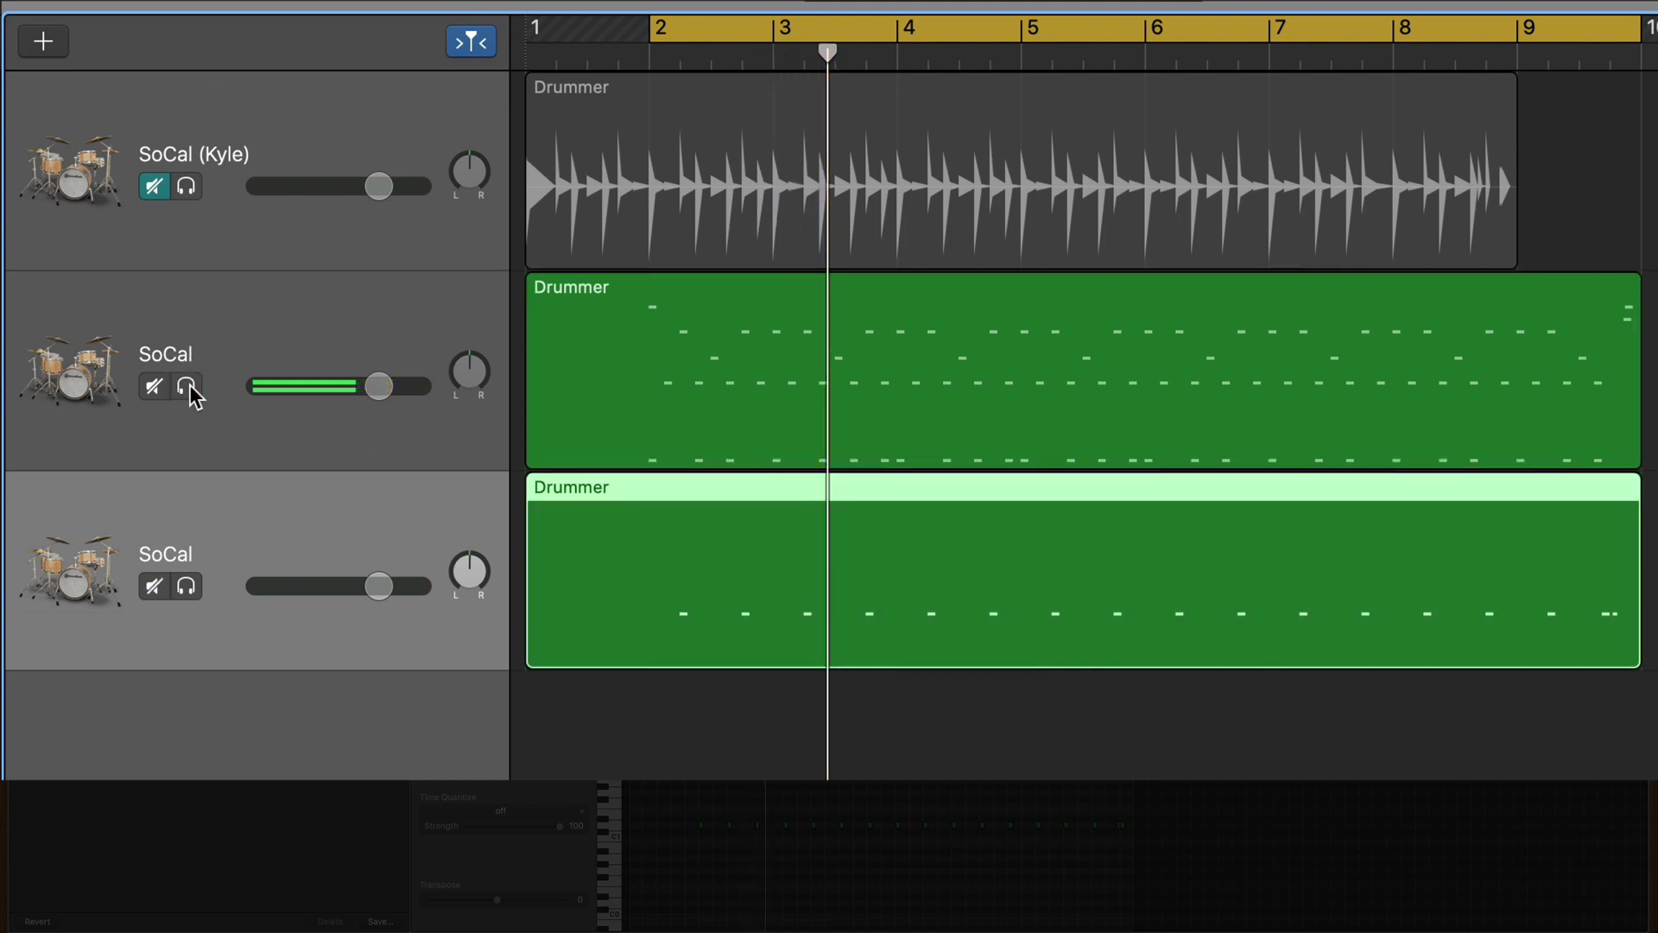
left_click(186, 586)
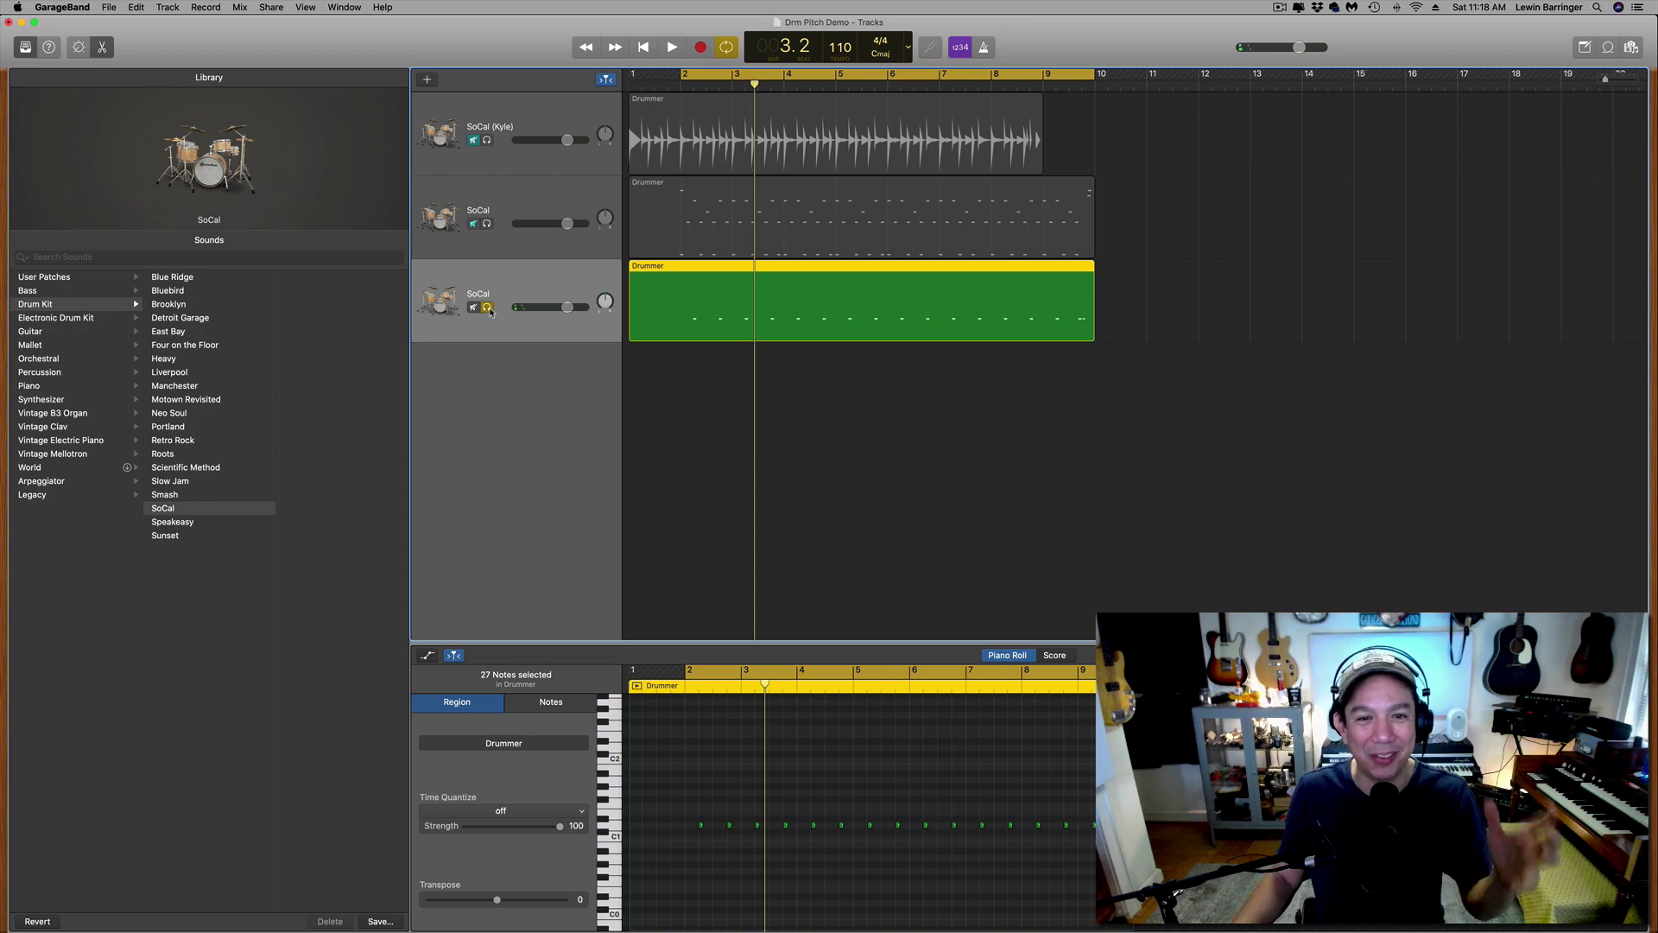
Step: Add Apple's AUPitch Audio Unit to the snare-only SoCal track in the slot below the Compressor
key("b")
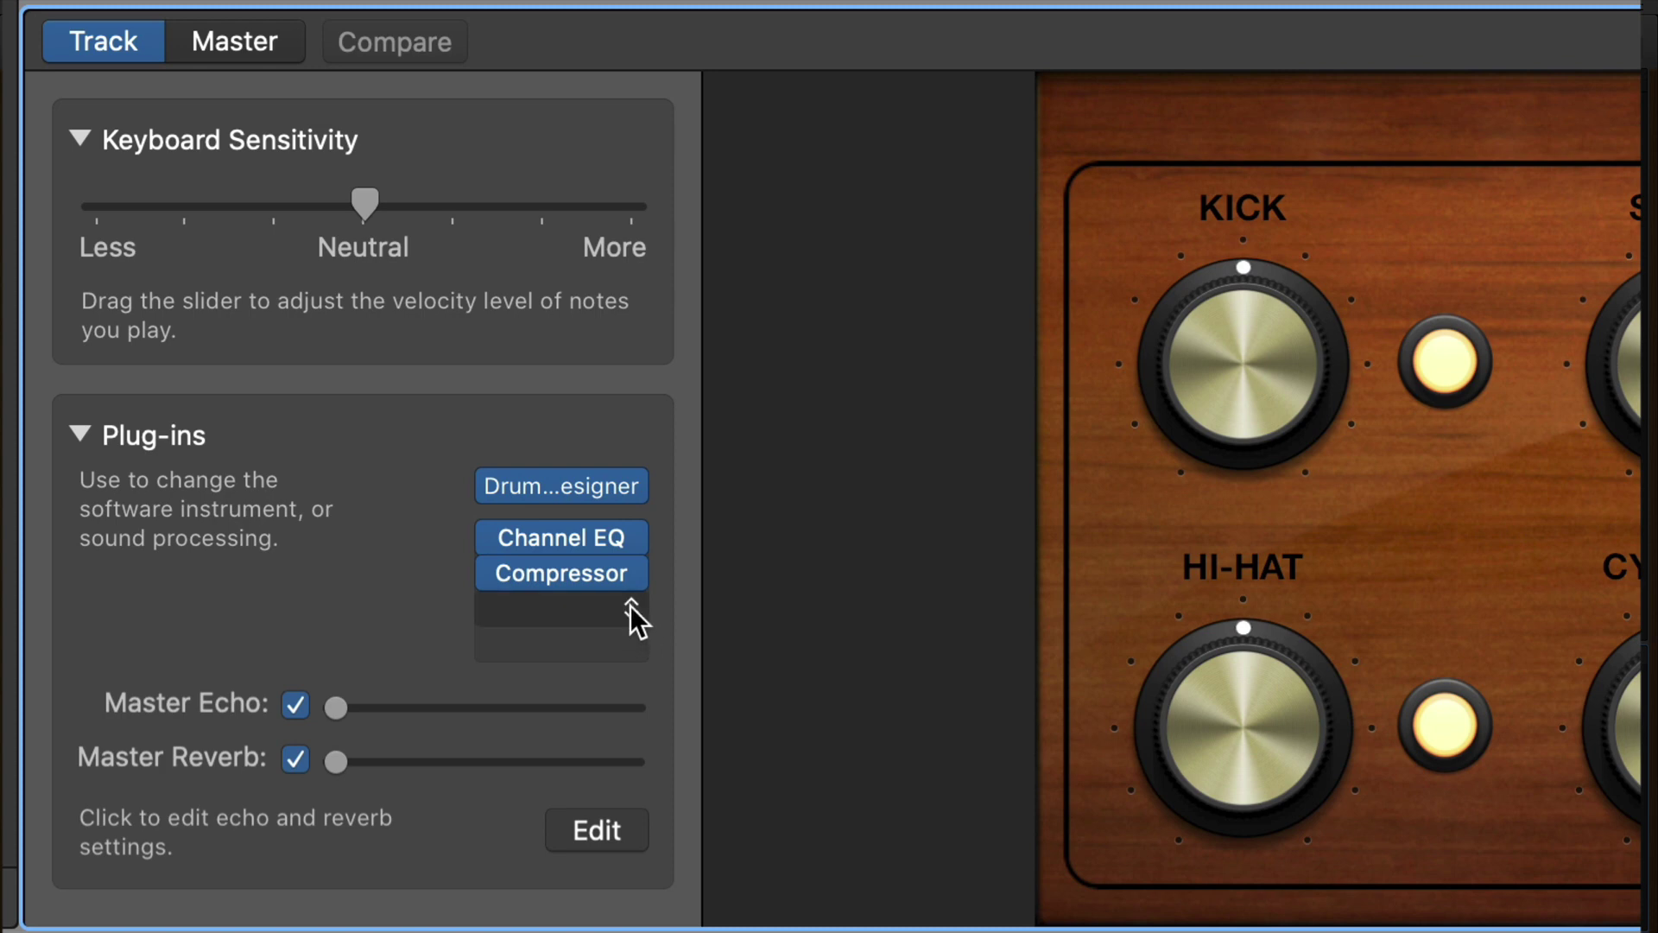
left_click(600, 833)
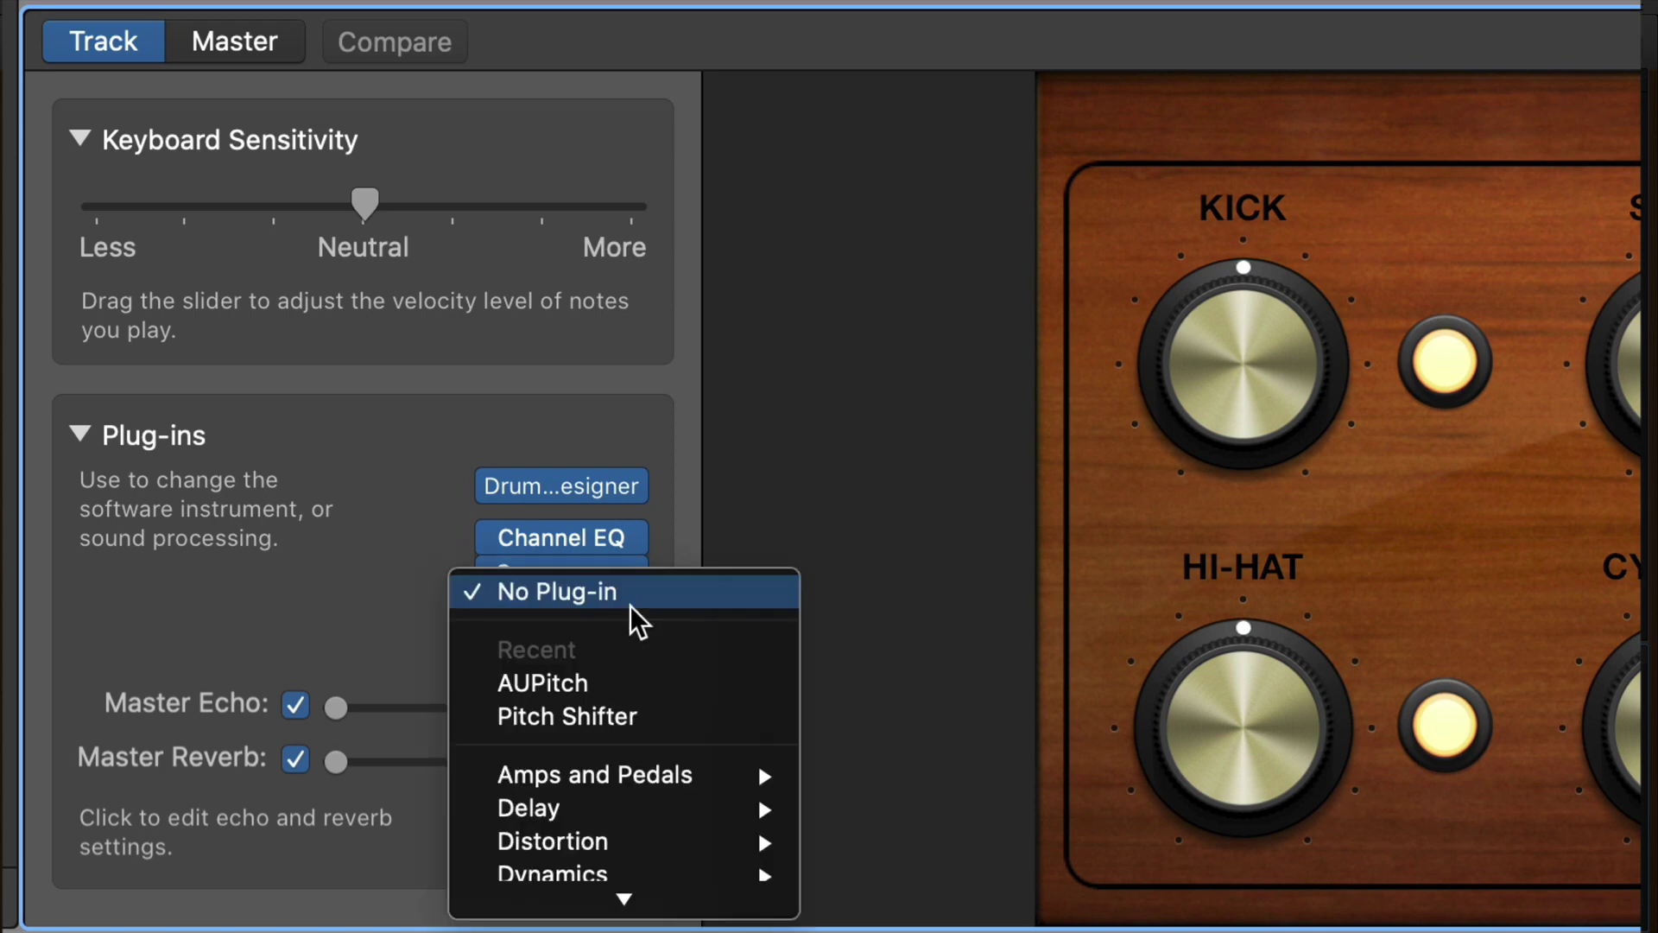
scroll(638, 621, "down", 5)
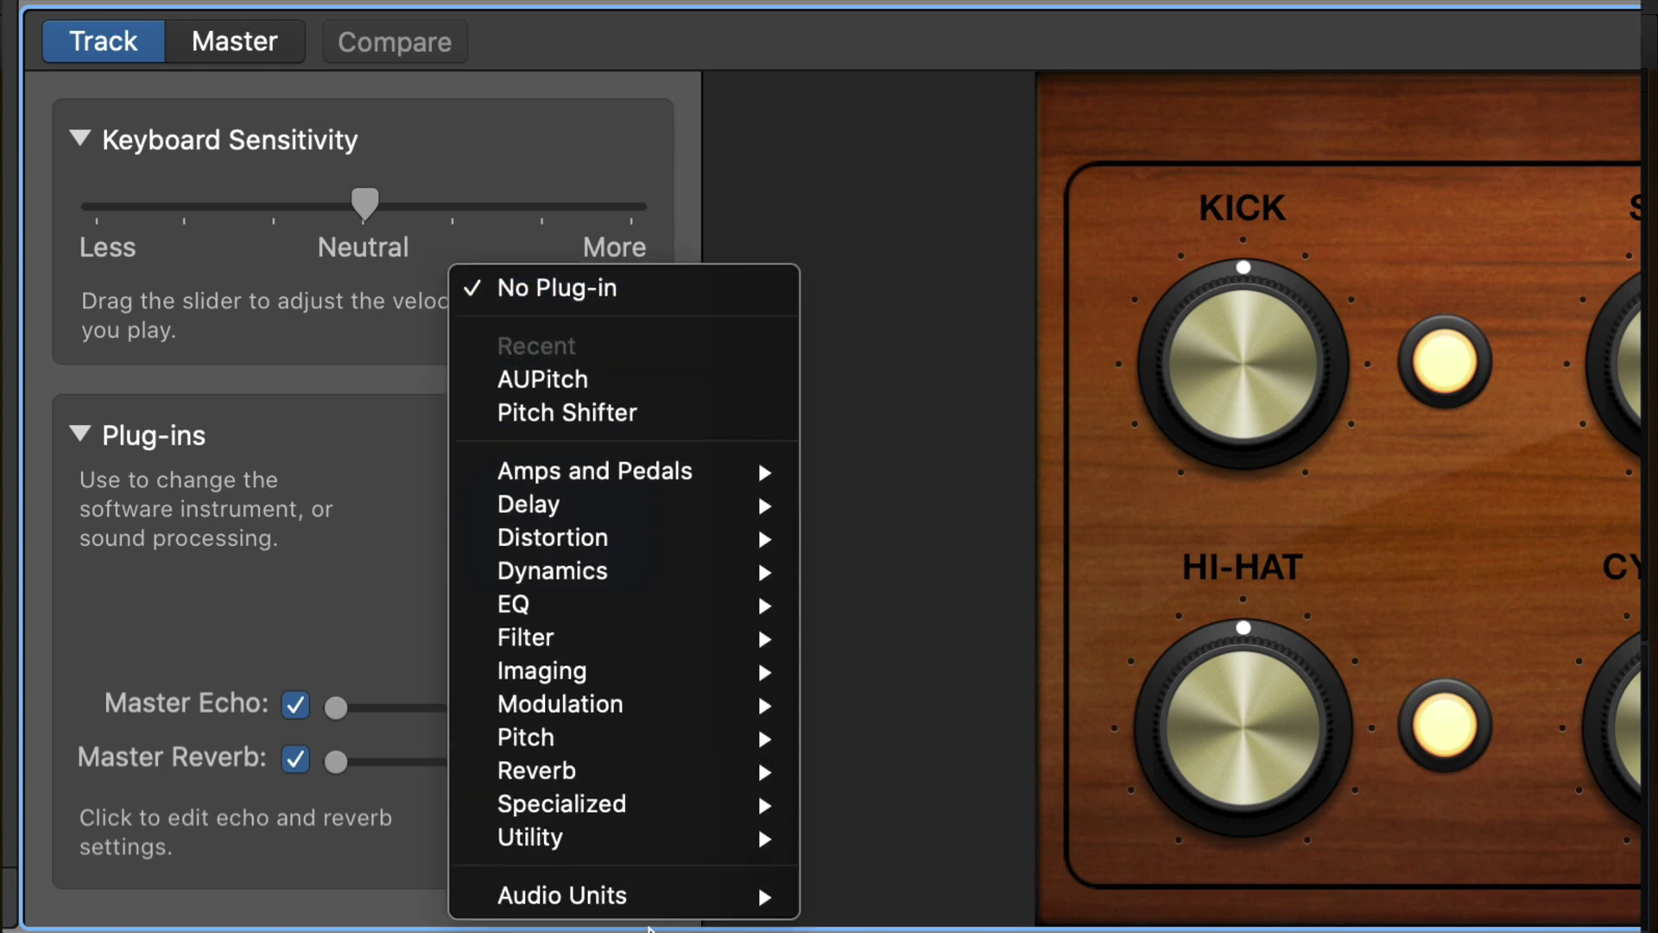
mouse_move(657, 755)
mouse_move(624, 907)
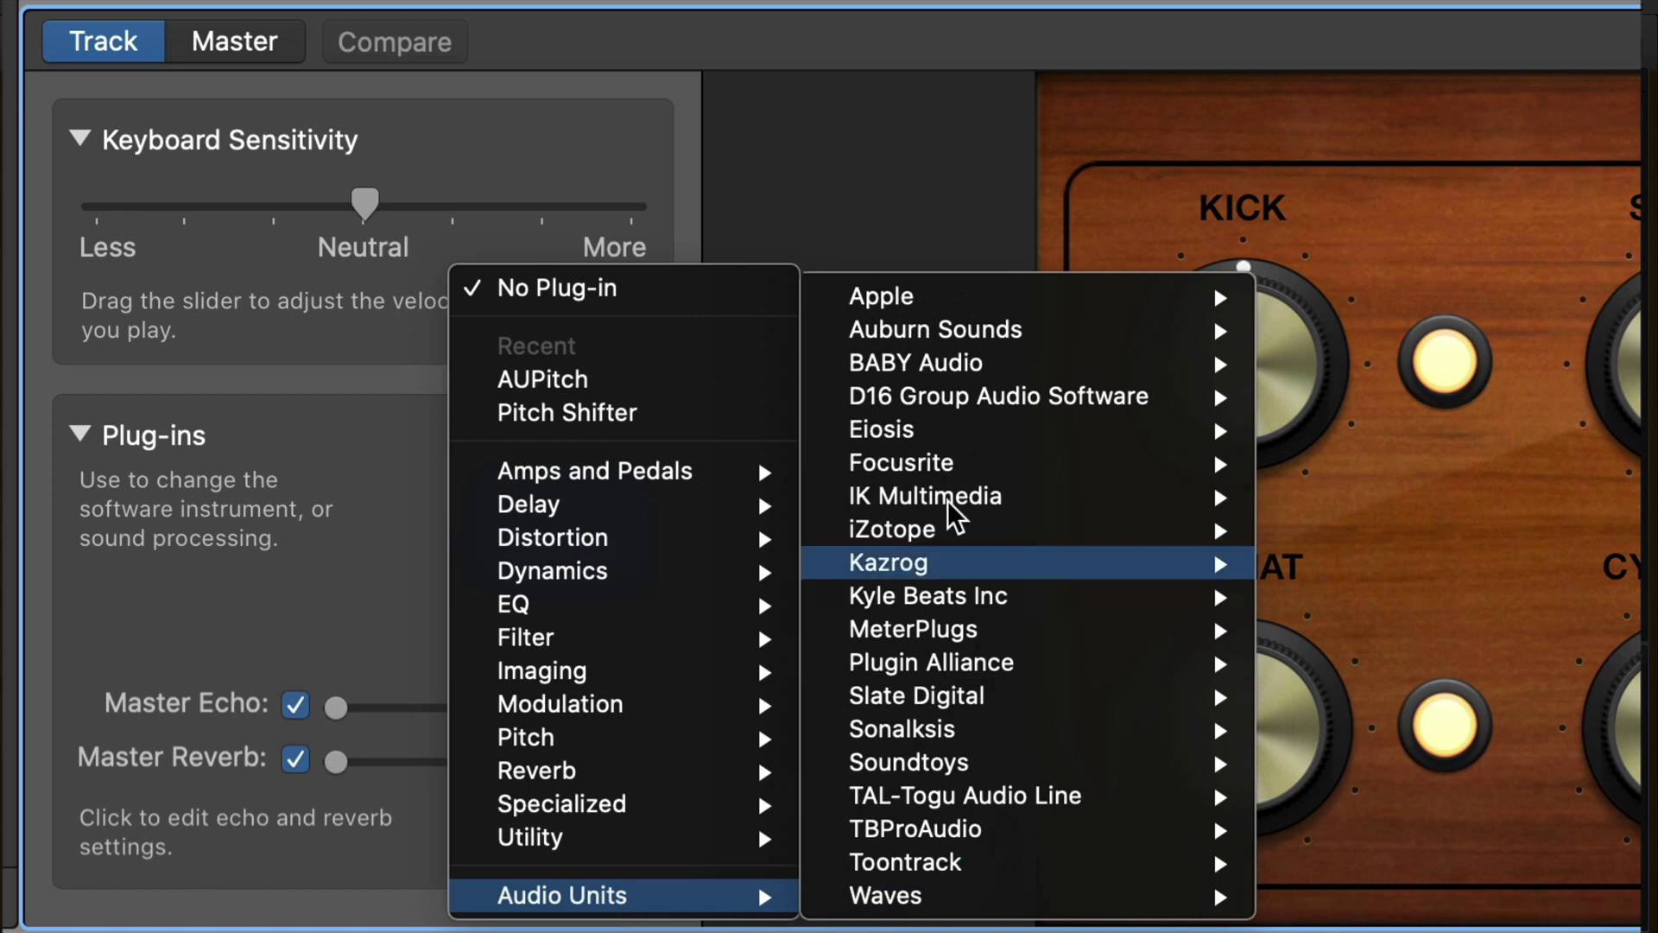
mouse_move(936, 296)
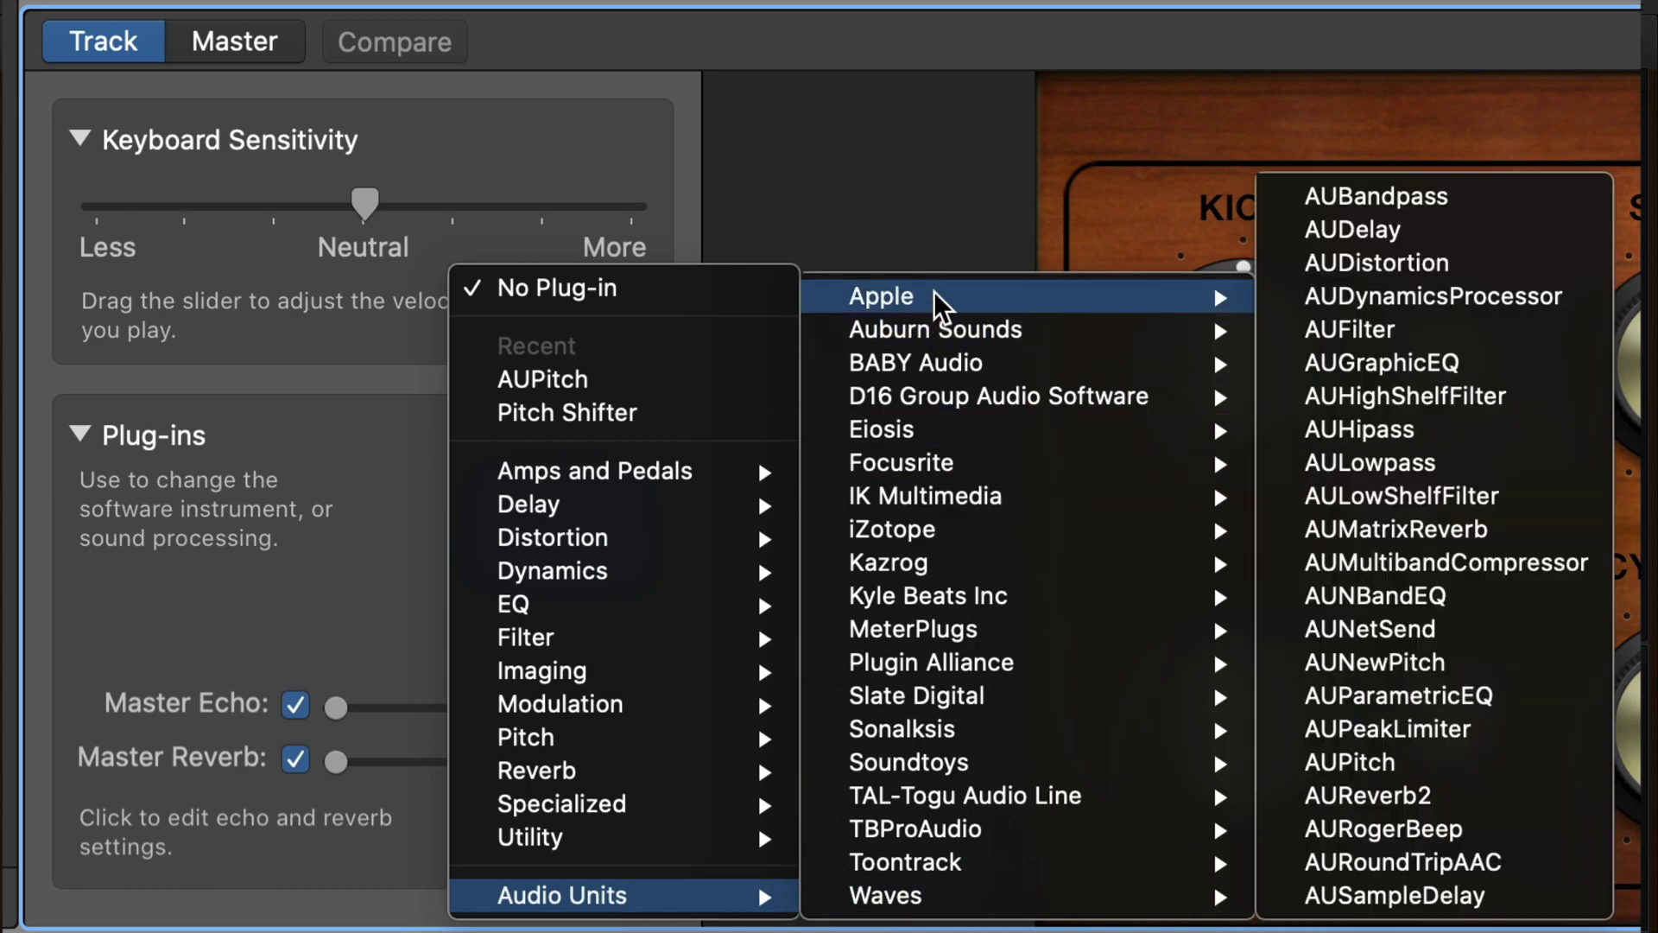
left_click(1474, 764)
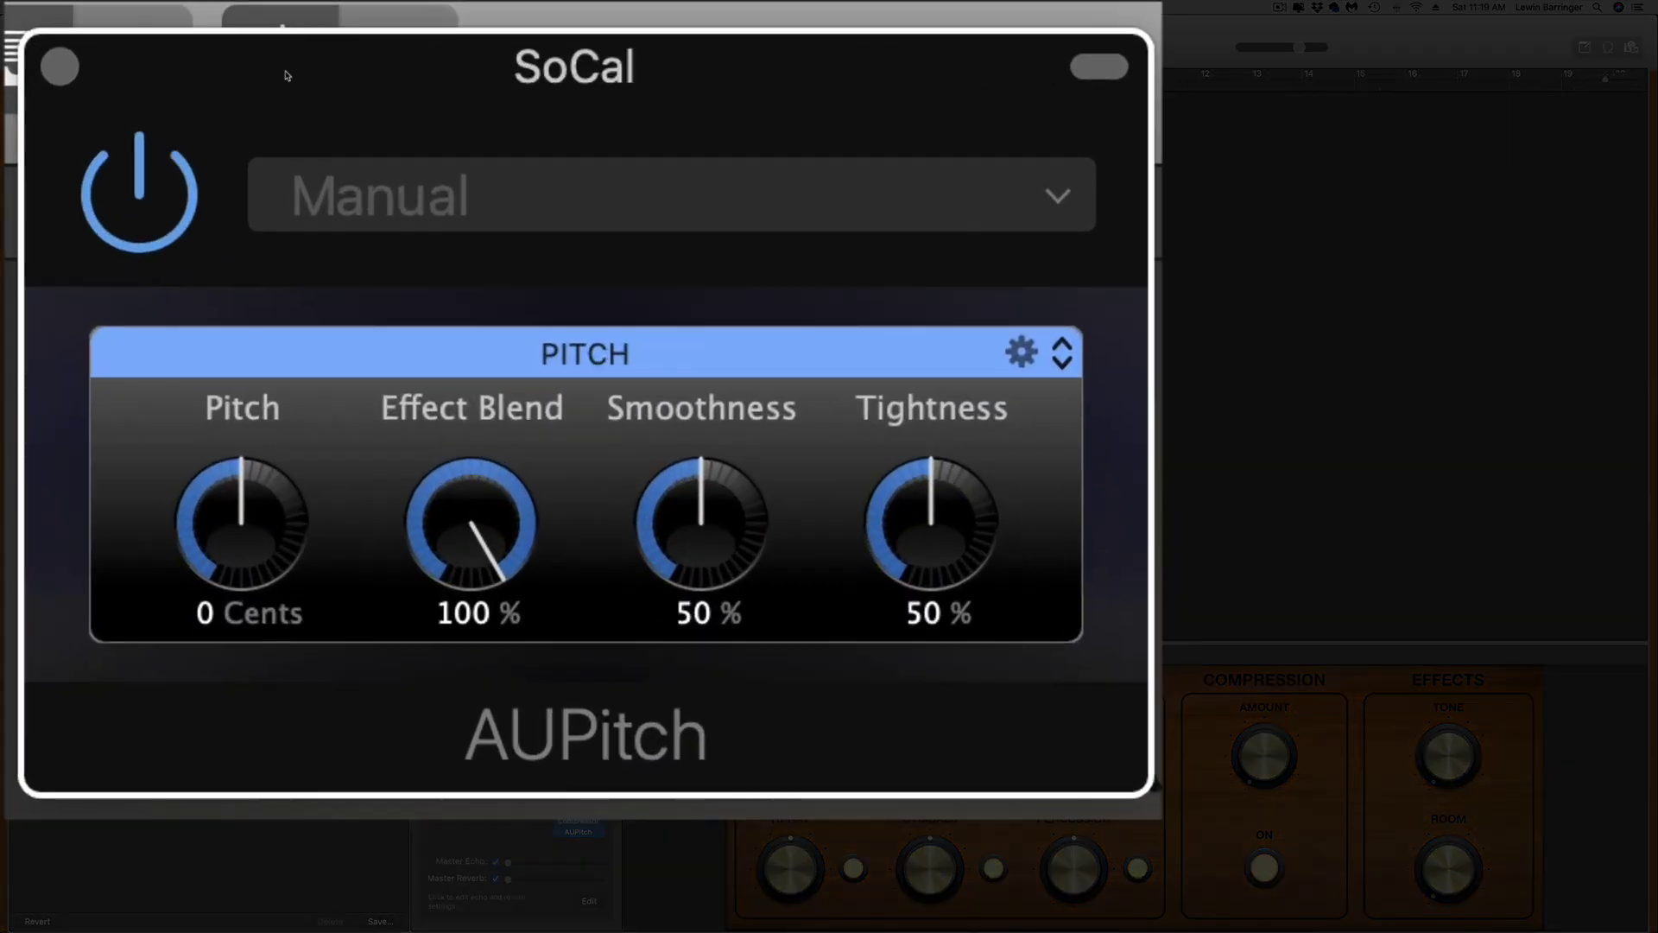
Step: Audition lower and higher pitches for the snare in AUPitch, and leave Pitch at 624 cents
mouse_move(204, 582)
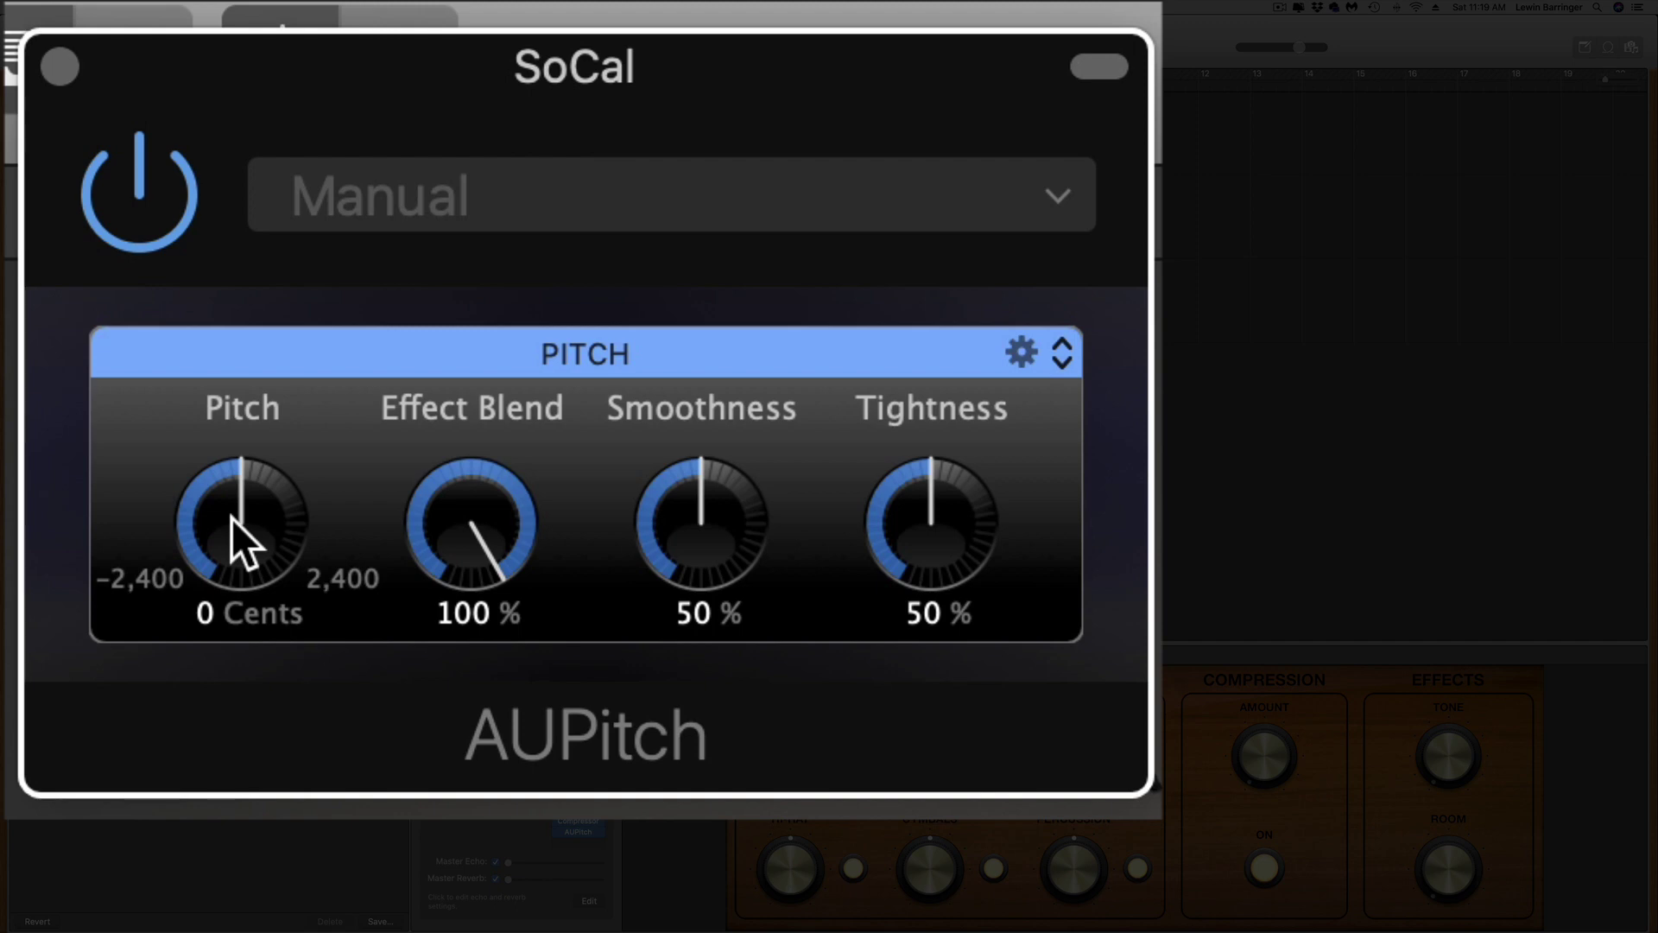
left_click_drag(231, 518, 232, 578)
left_click_drag(237, 515, 236, 608)
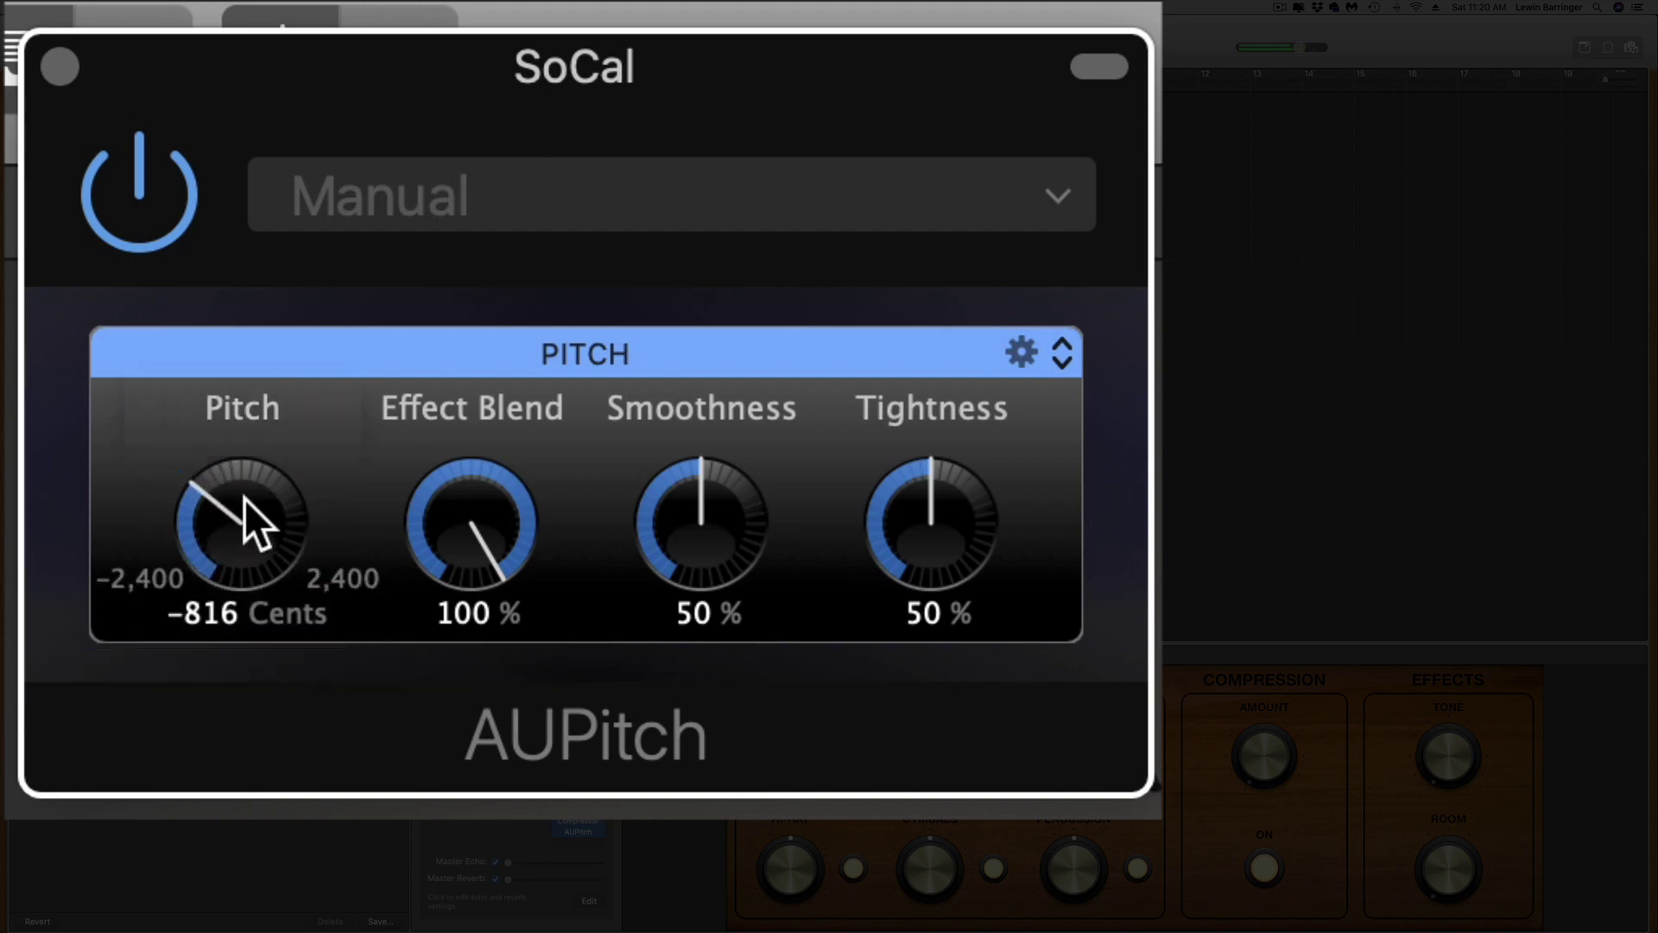
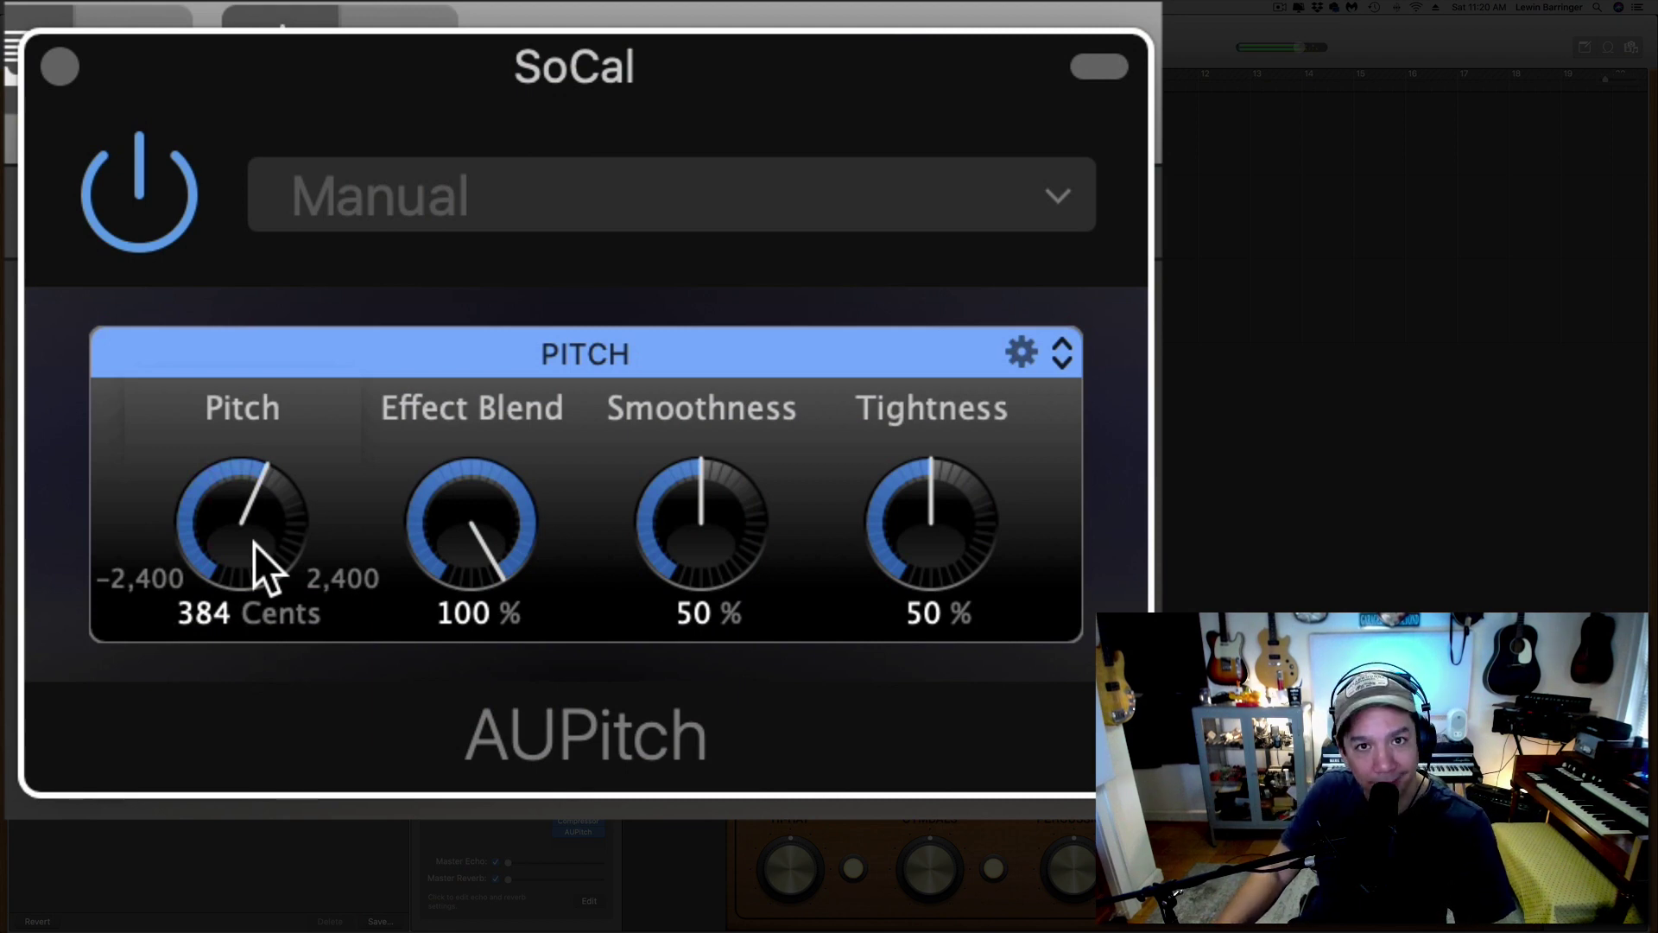
scroll(247, 537, "up", 5)
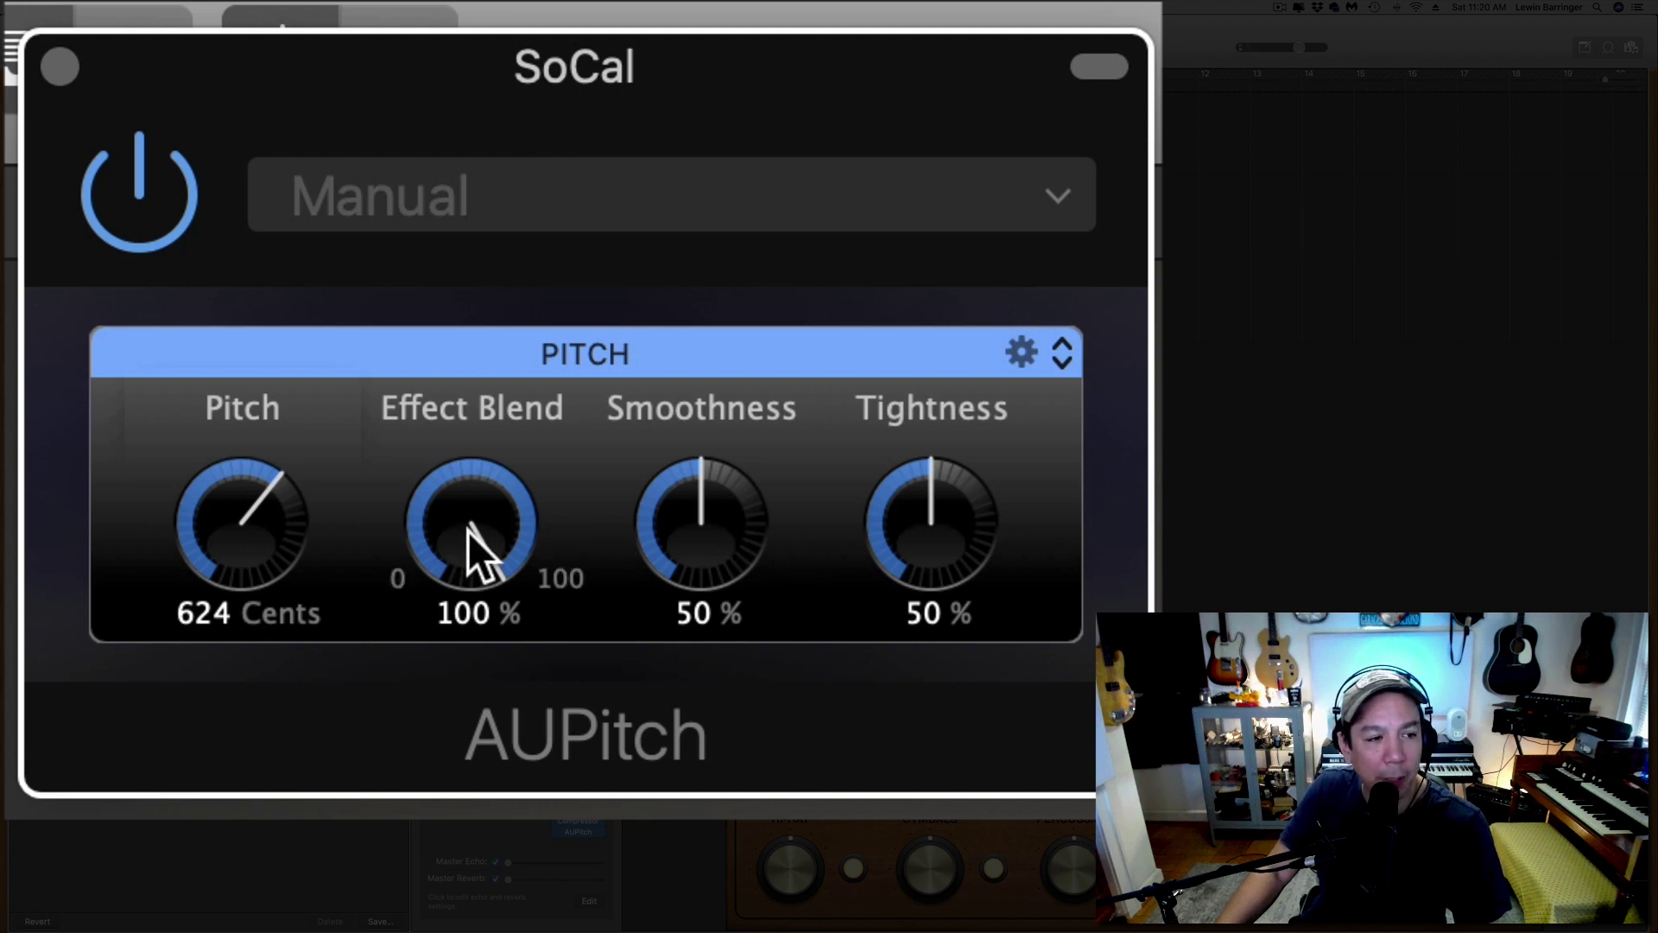
Step: Try the snare's AUPitch Effect Blend at 70% and 55.5%, and leave it at 99%
left_click_drag(470, 547, 458, 515)
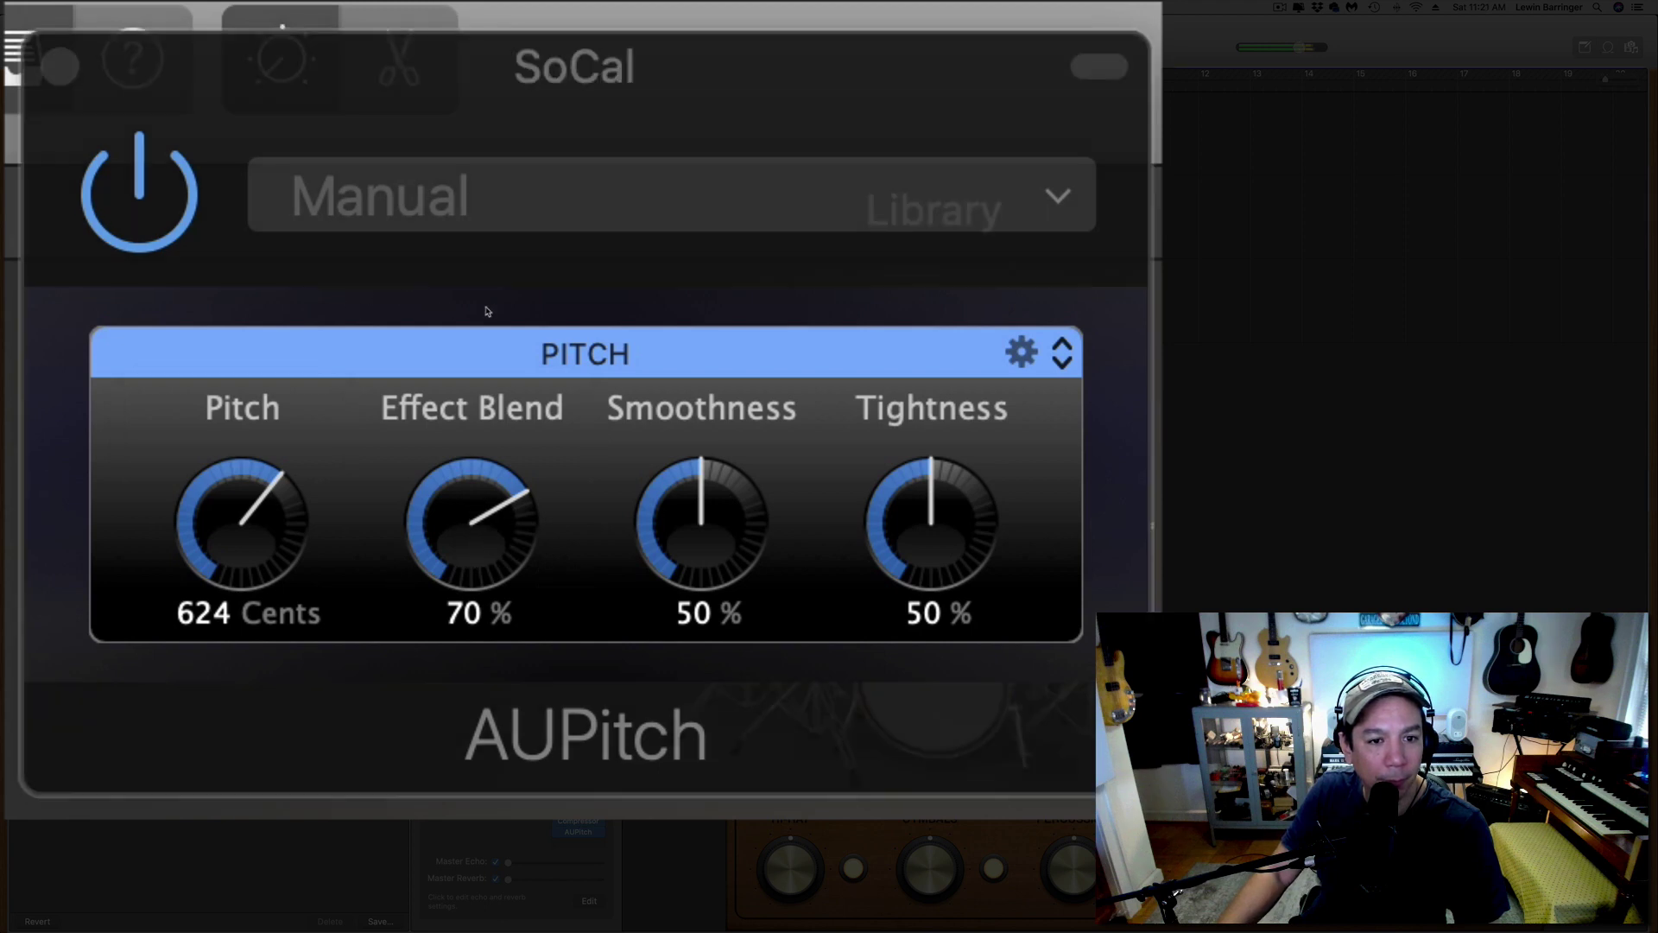
mouse_move(510, 544)
left_mouse_down()
mouse_move(510, 517)
mouse_move(511, 566)
mouse_move(511, 472)
mouse_move(511, 540)
mouse_move(504, 525)
left_mouse_up()
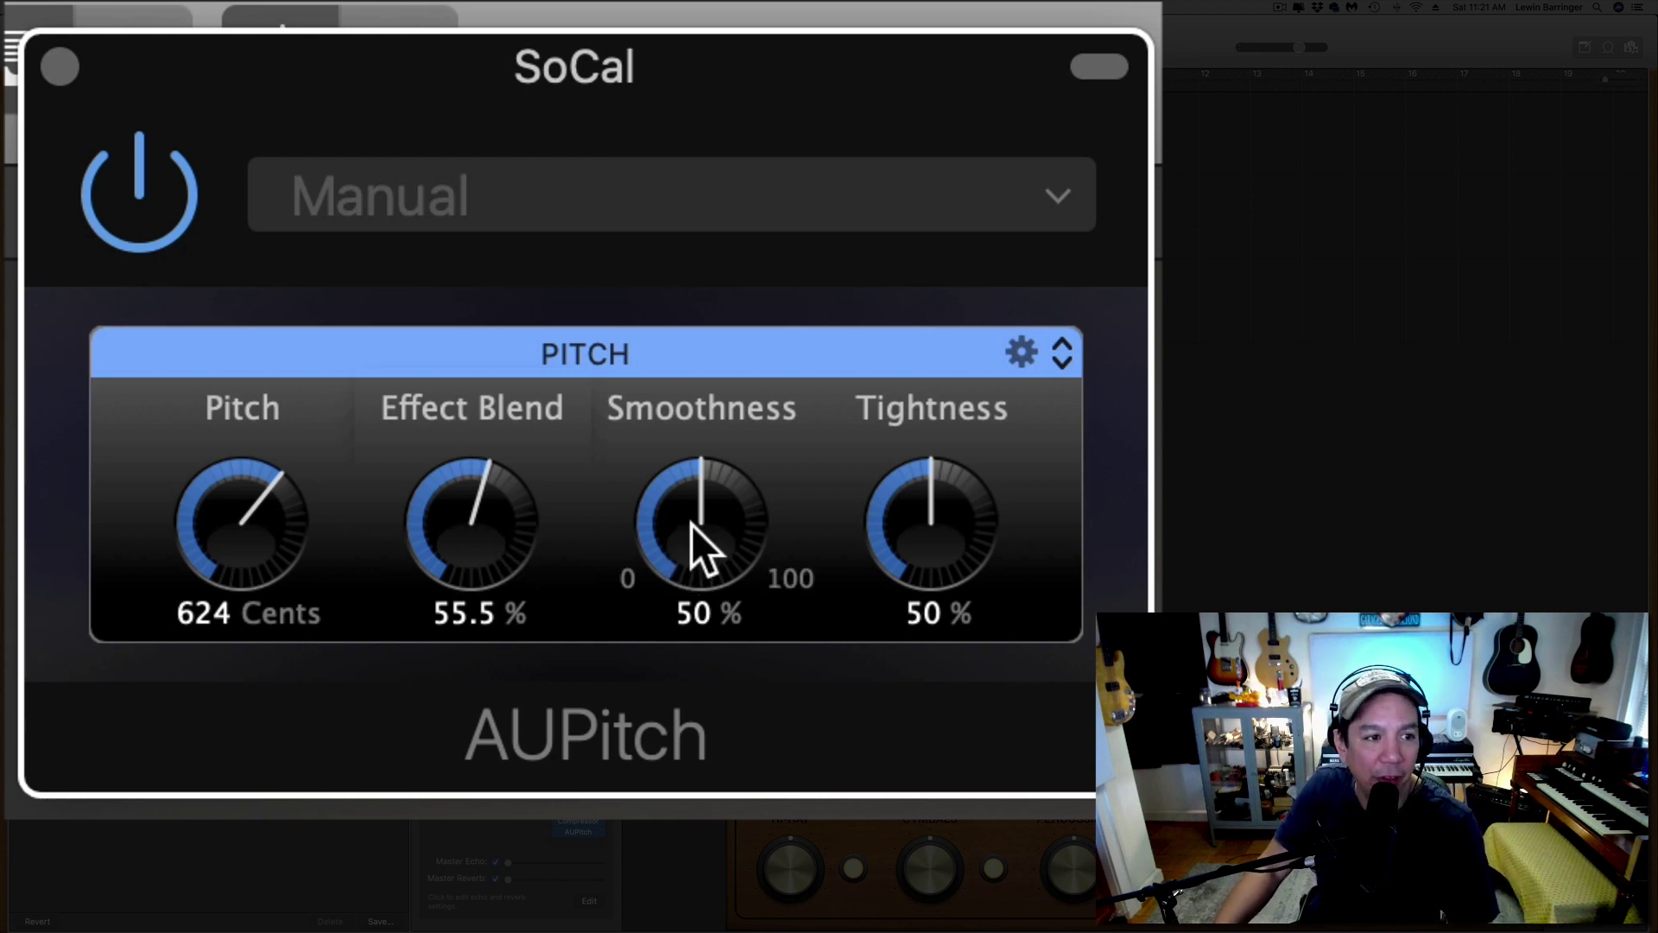
left_click_drag(500, 522, 500, 466)
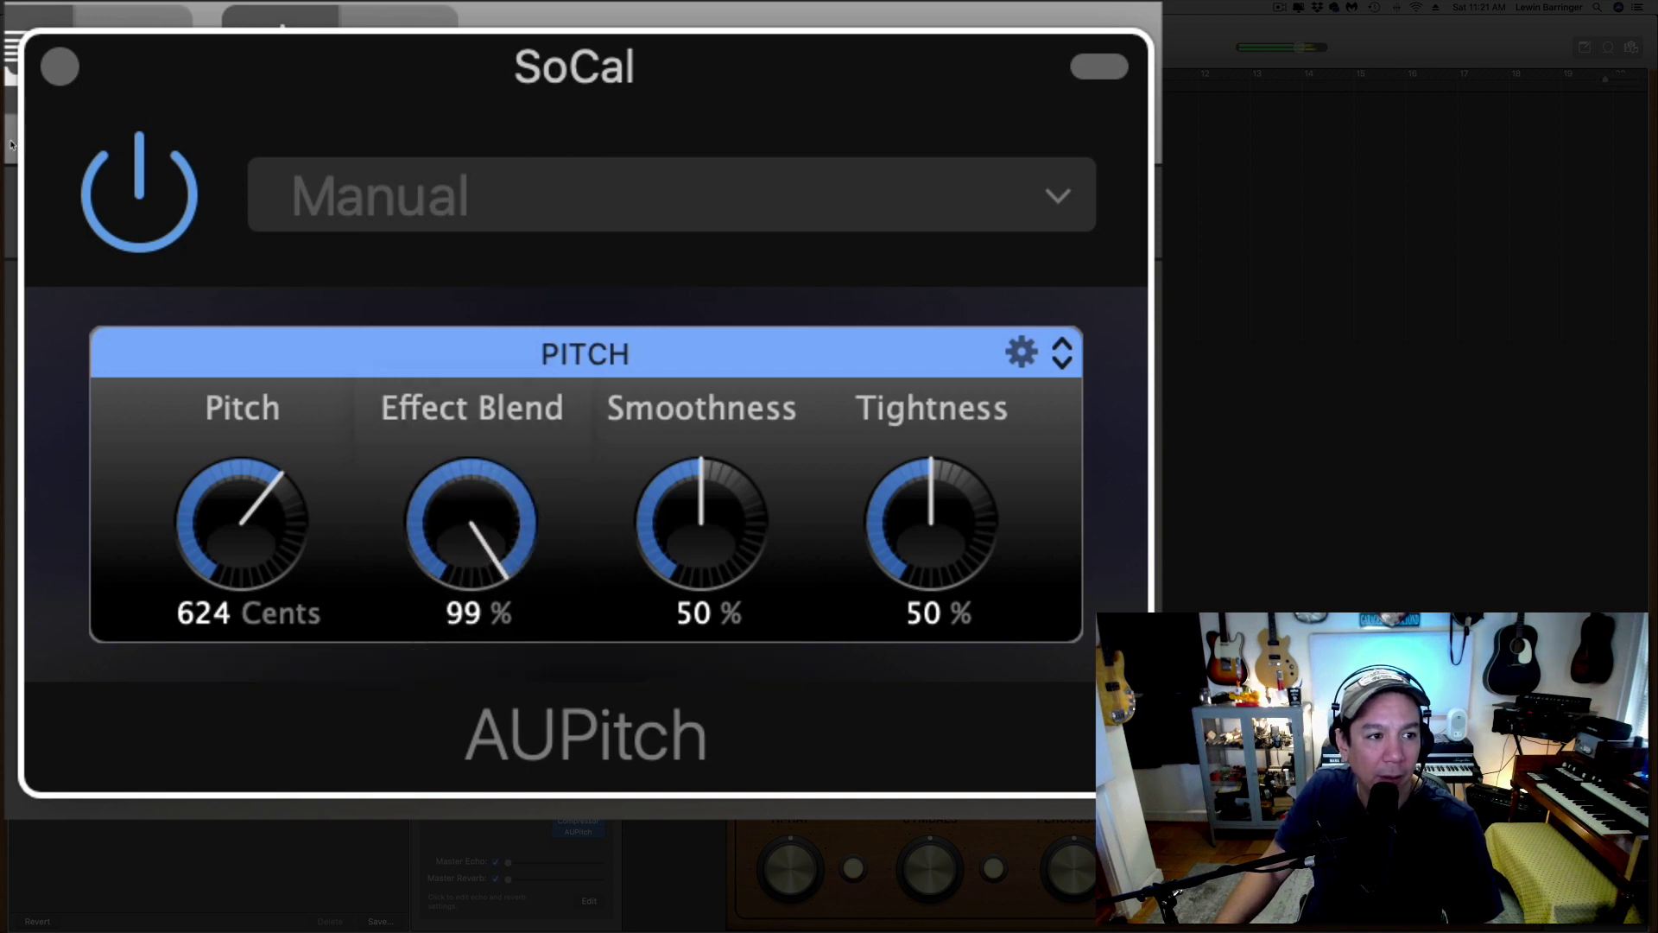
Step: Try the snare's AUPitch Smoothness at 94.5% and 5%, and leave it at 50.5%
left_click_drag(694, 505, 695, 448)
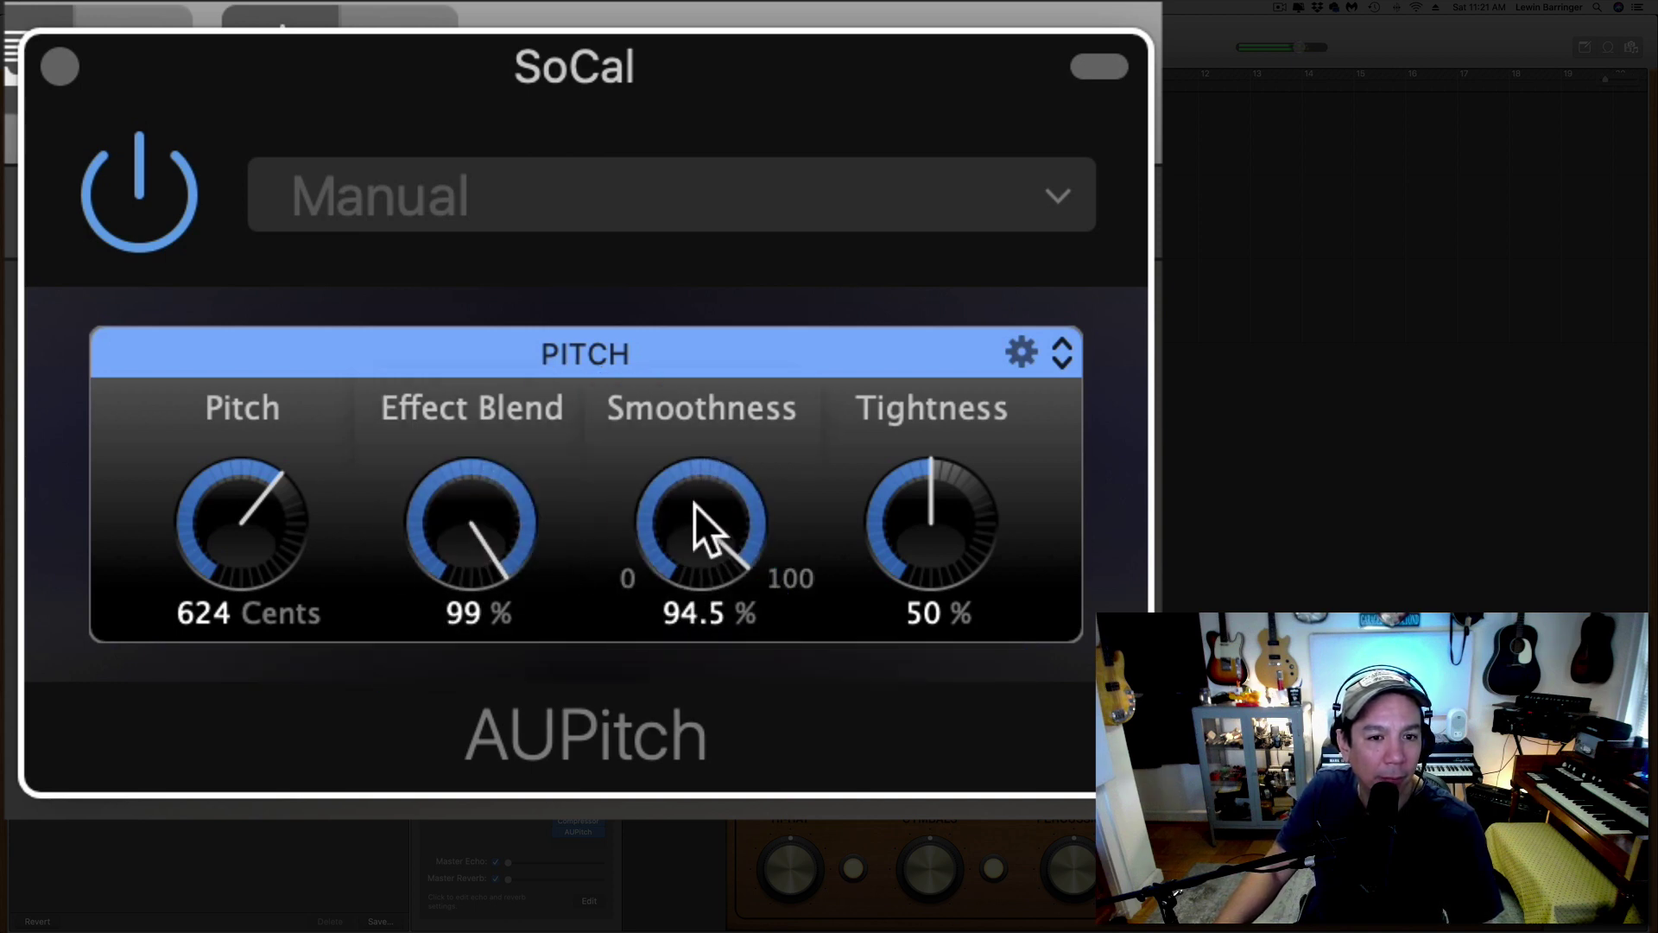
left_click_drag(691, 505, 691, 570)
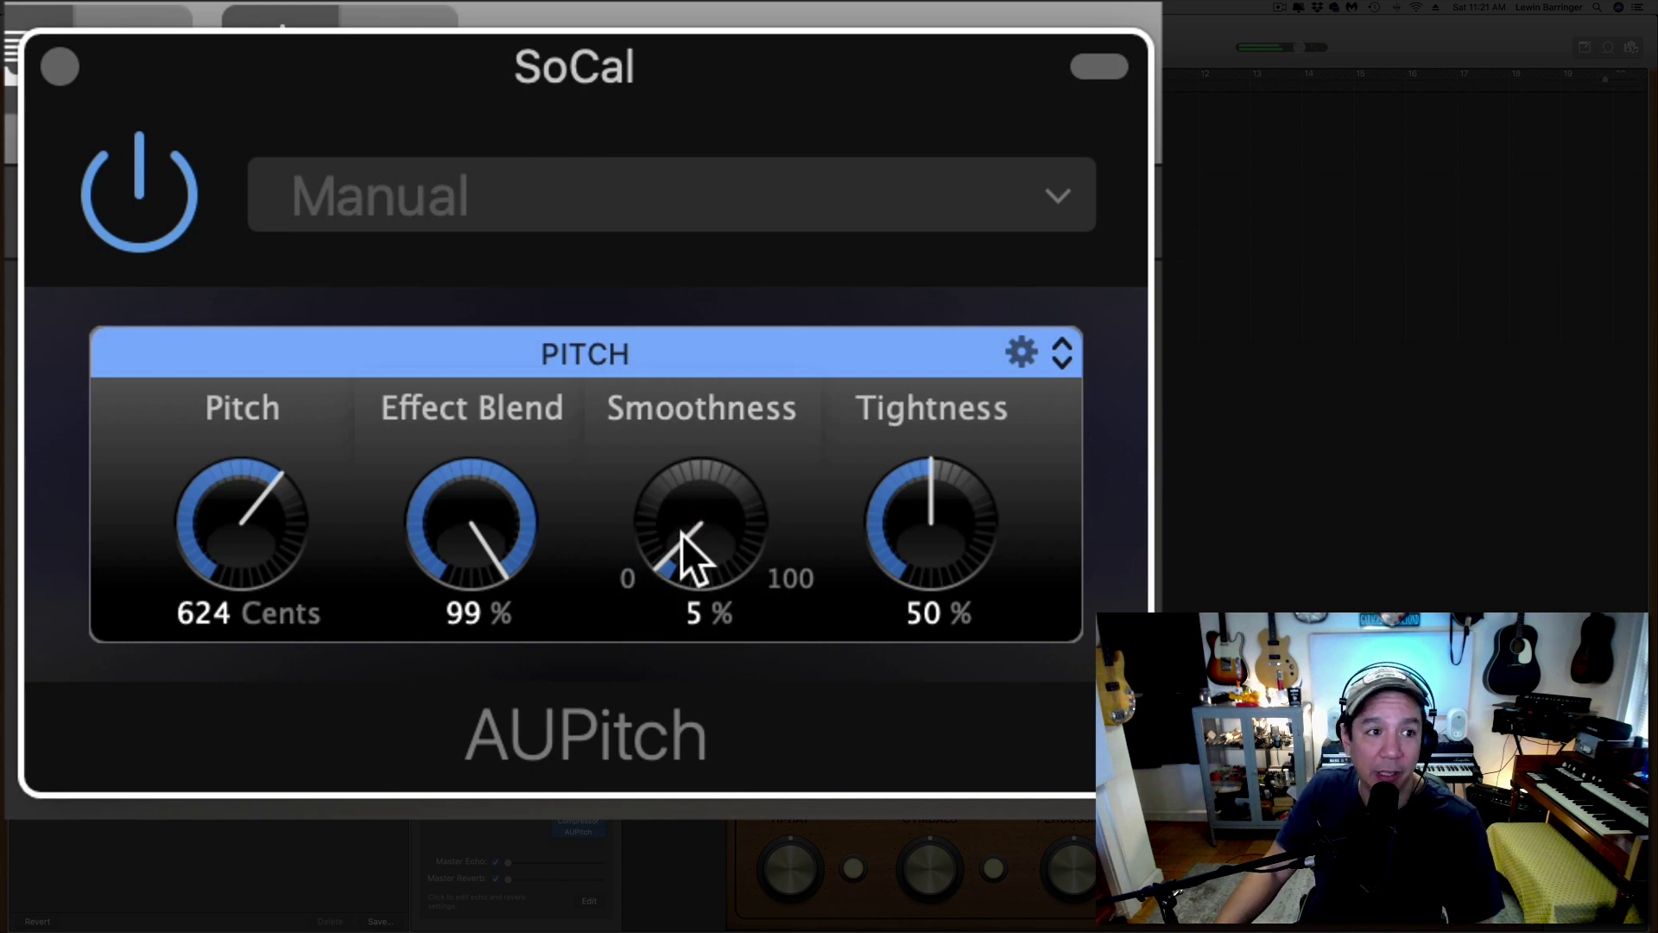
left_click_drag(682, 536, 688, 495)
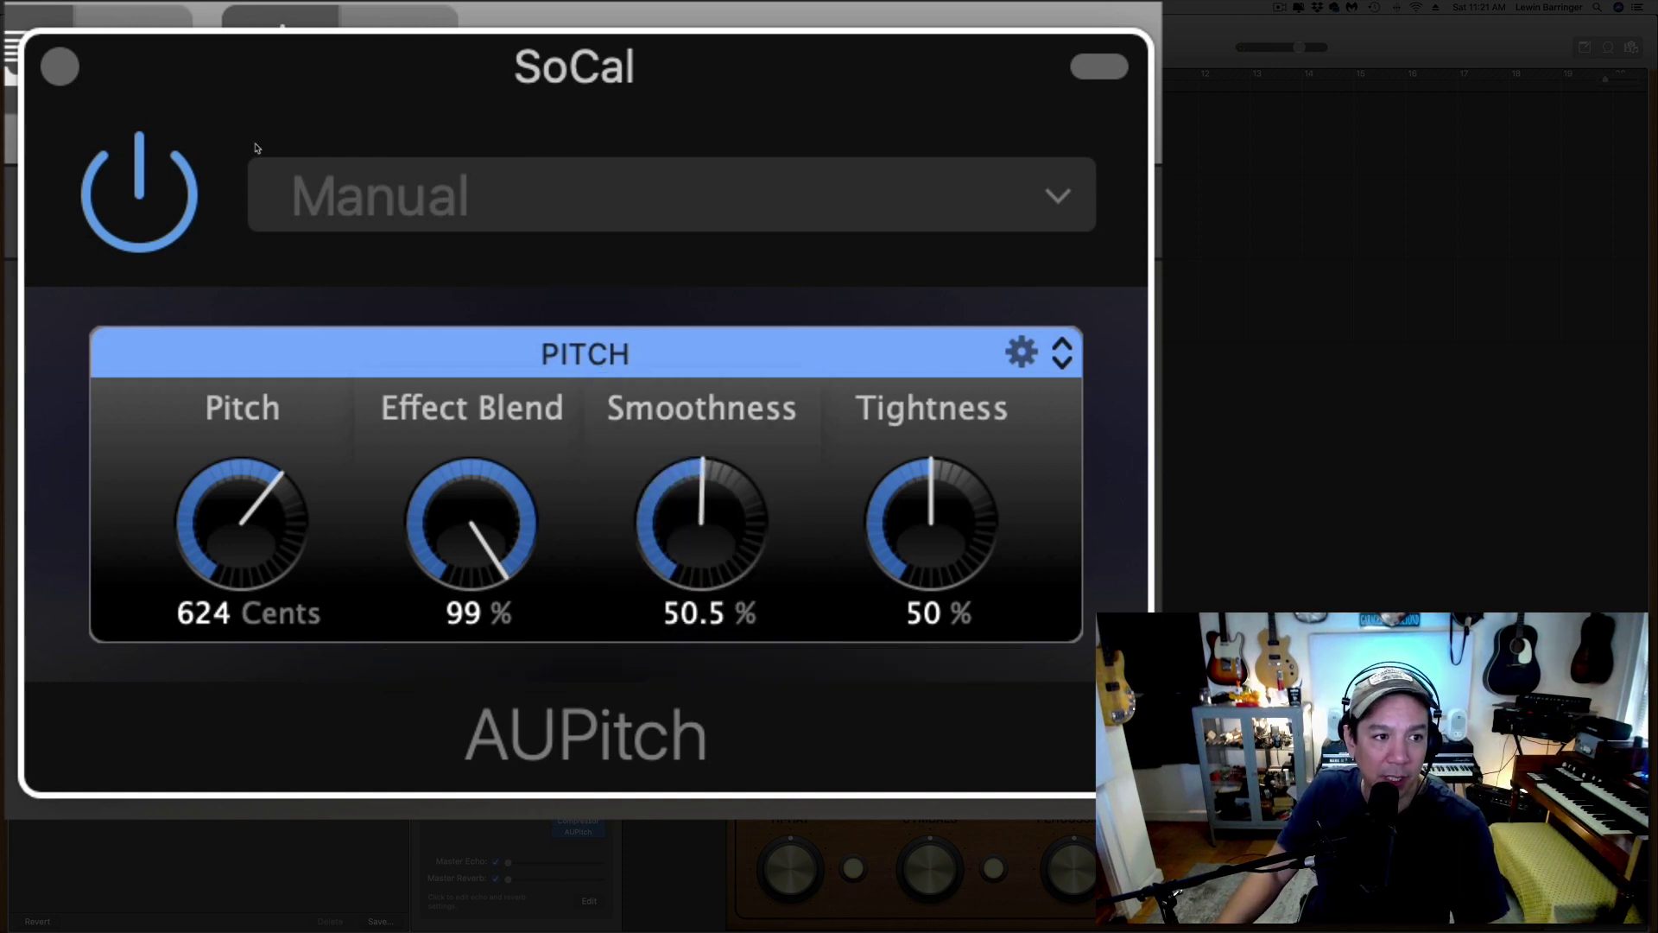
Step: Try the snare's AUPitch Tightness at 0%, 51.5% and 100%
left_click_drag(947, 532, 946, 596)
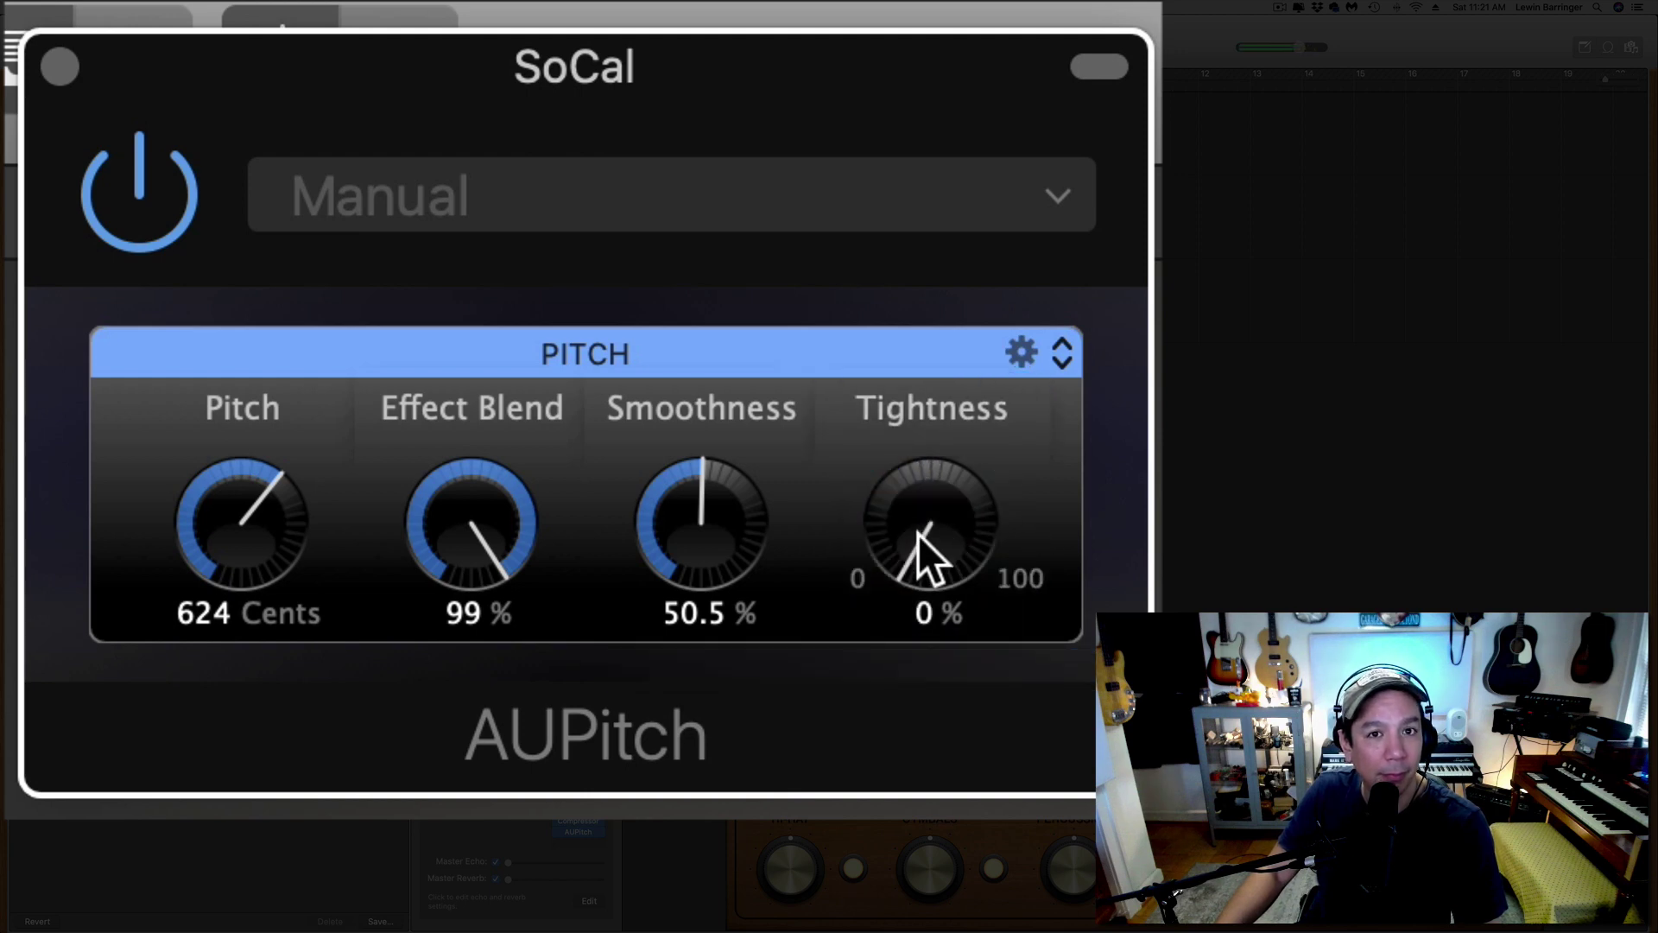
mouse_move(919, 536)
left_mouse_down()
mouse_move(950, 527)
mouse_move(950, 544)
mouse_move(947, 527)
left_mouse_up()
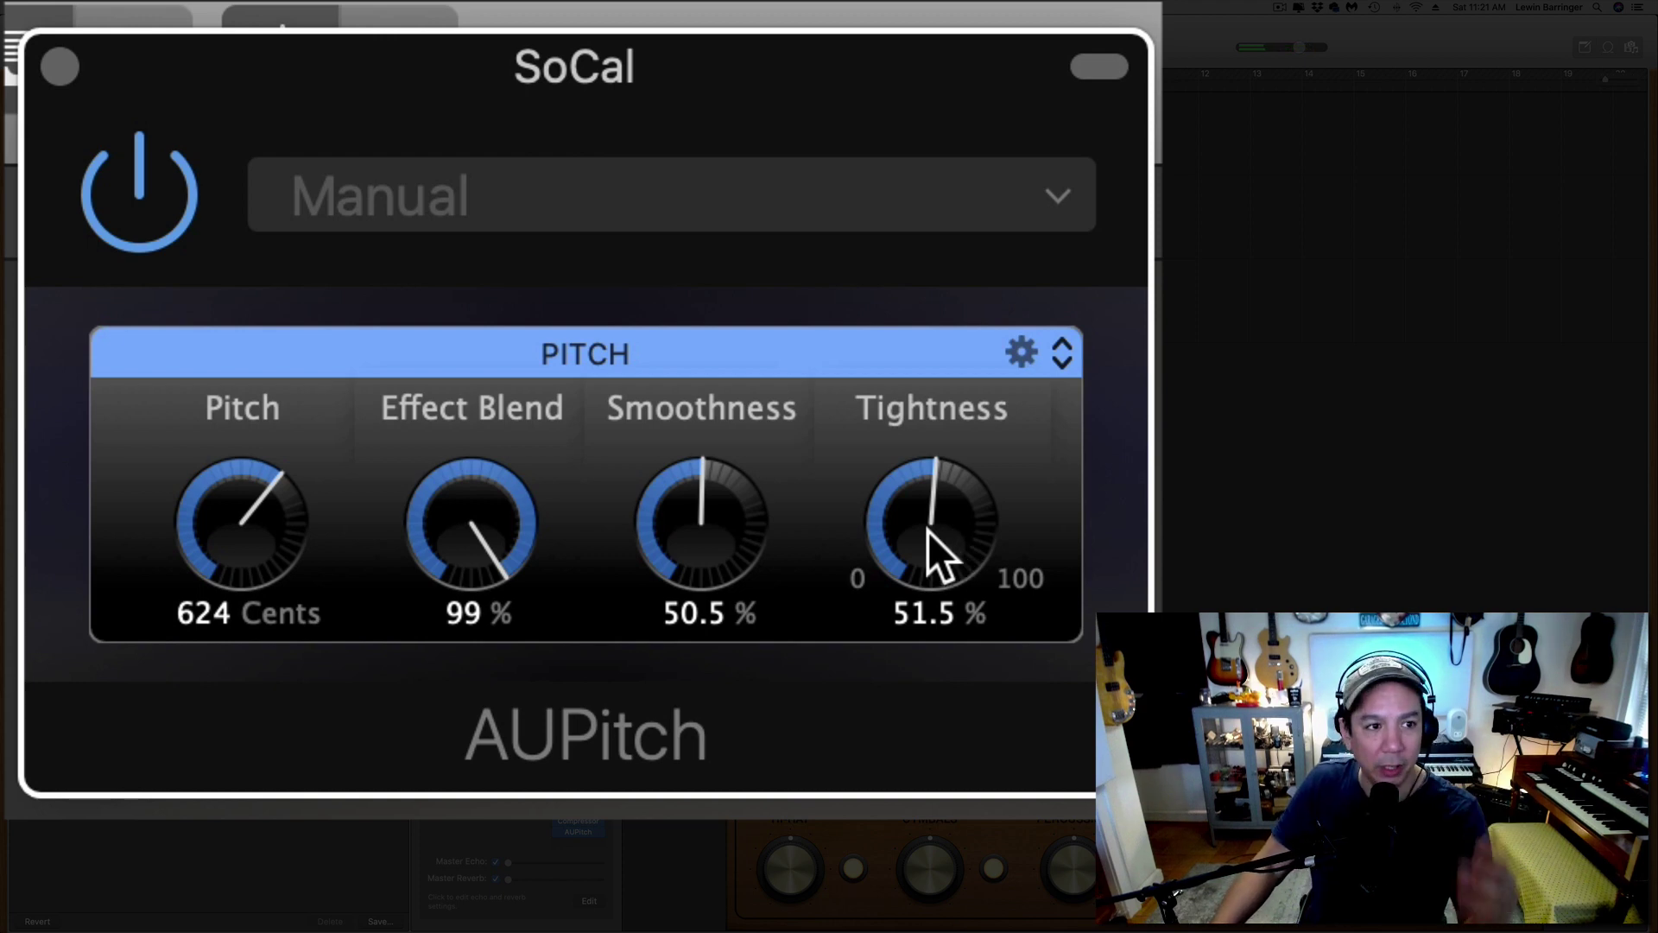
mouse_move(927, 529)
left_mouse_down()
mouse_move(915, 562)
mouse_move(905, 527)
mouse_move(907, 570)
mouse_move(909, 522)
left_mouse_up()
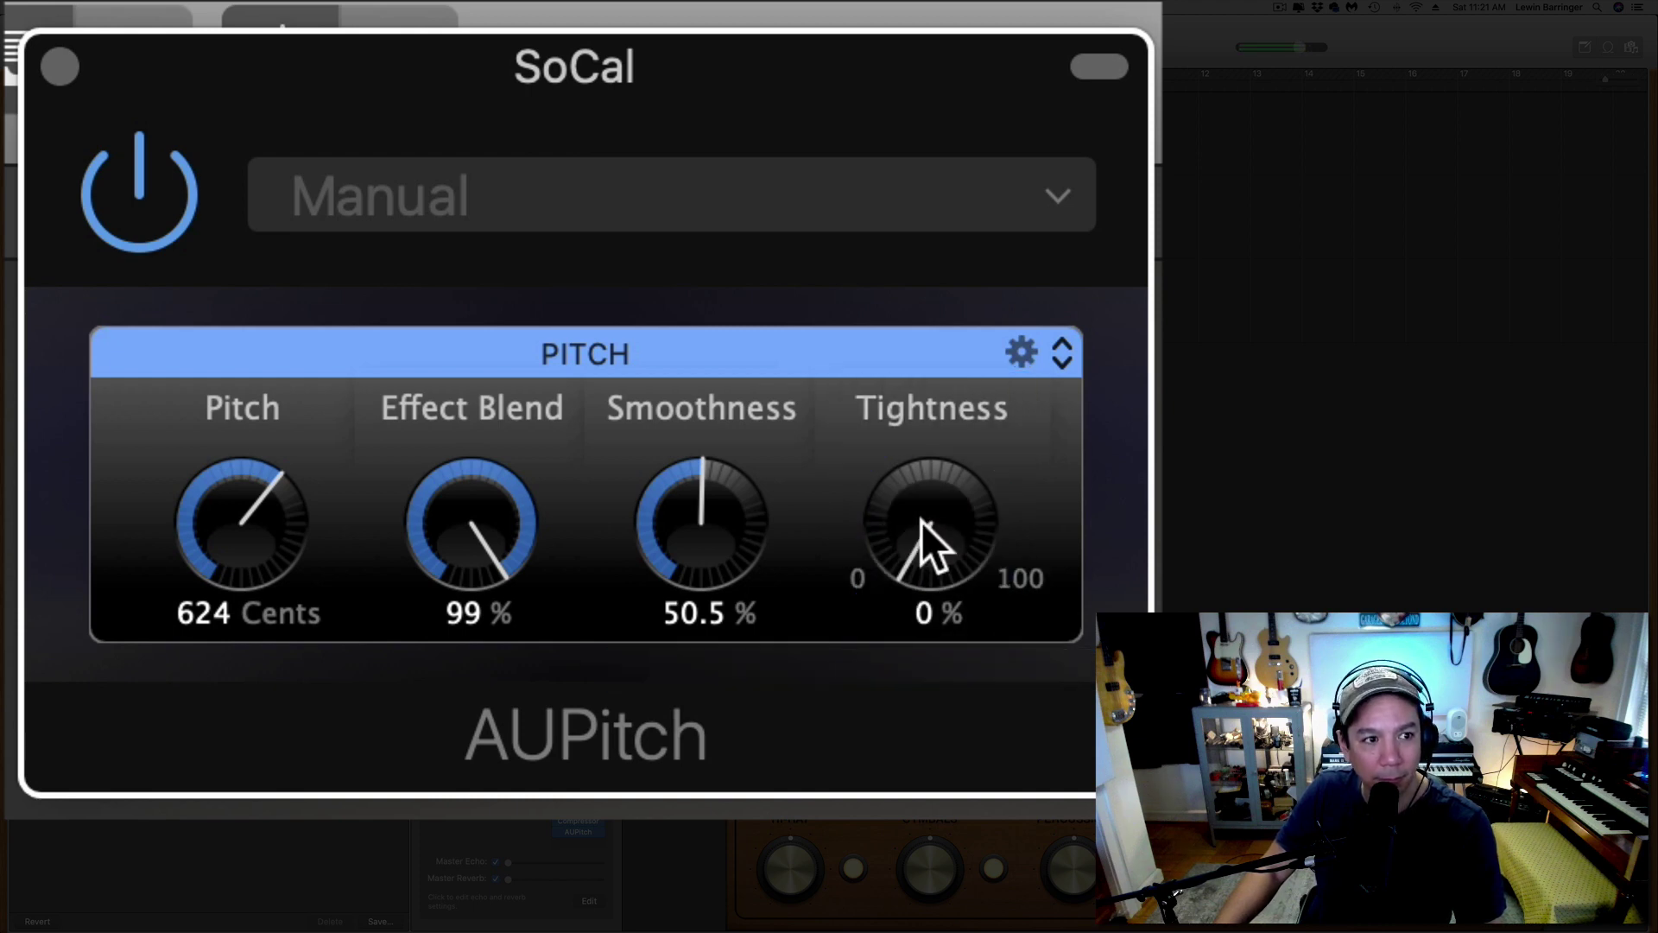
mouse_move(920, 522)
left_mouse_down()
mouse_move(921, 466)
mouse_move(921, 521)
left_mouse_up()
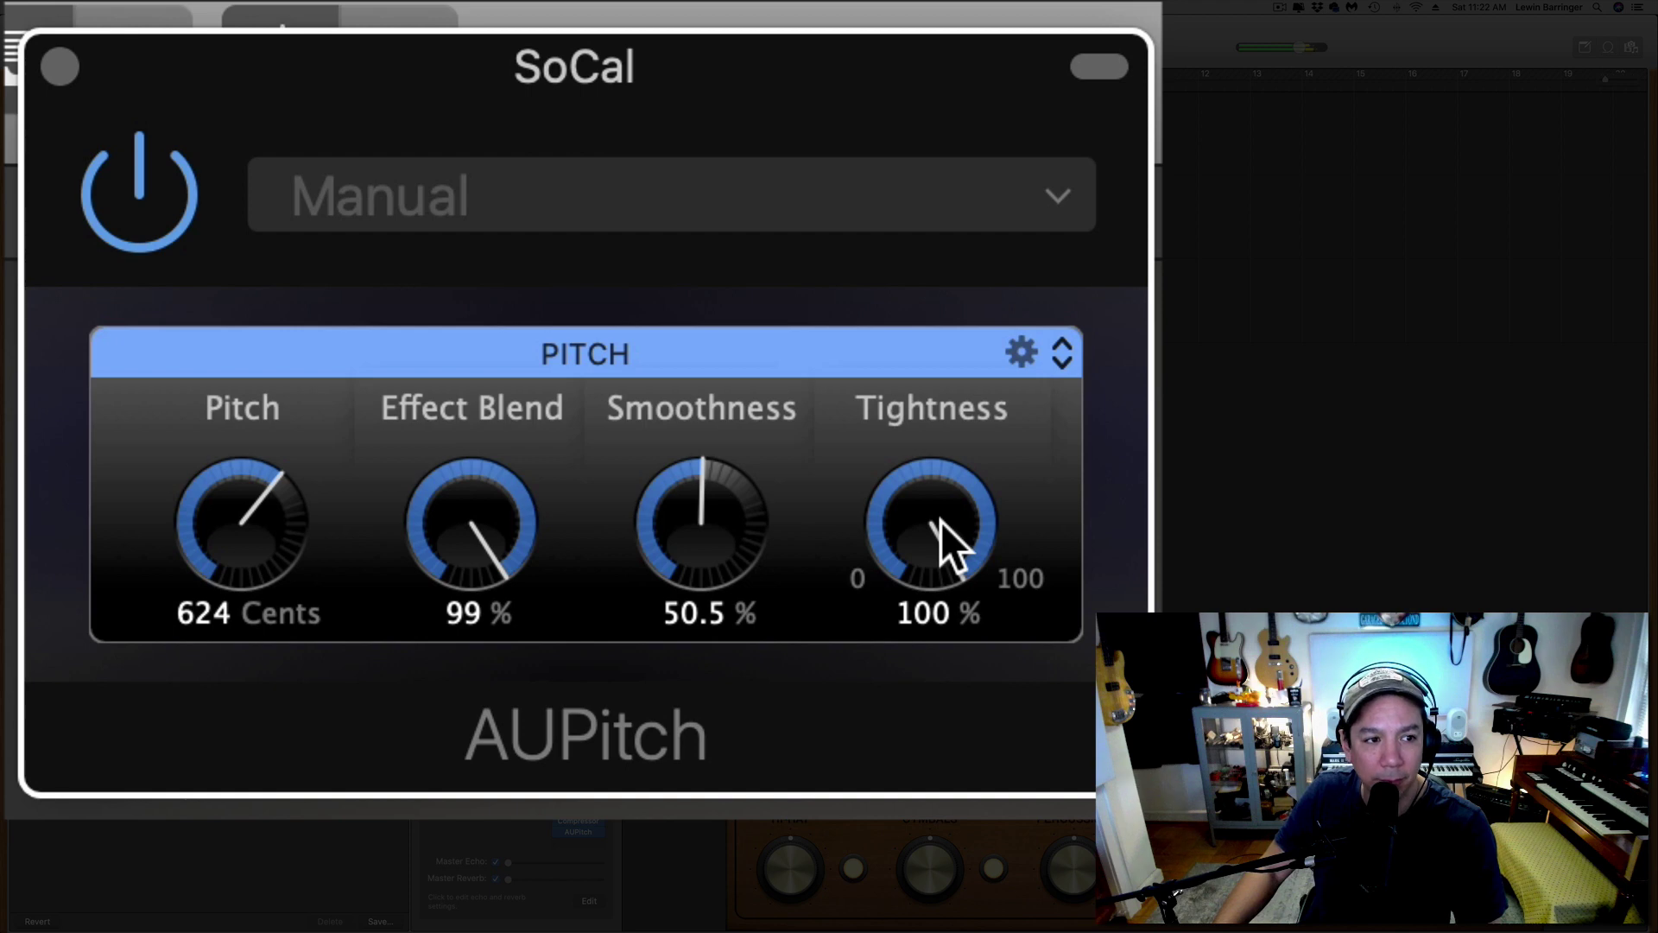
Step: Set the snare's AUPitch Tightness to exactly 50%, and readjust its Pitch by ear
double_click(922, 613)
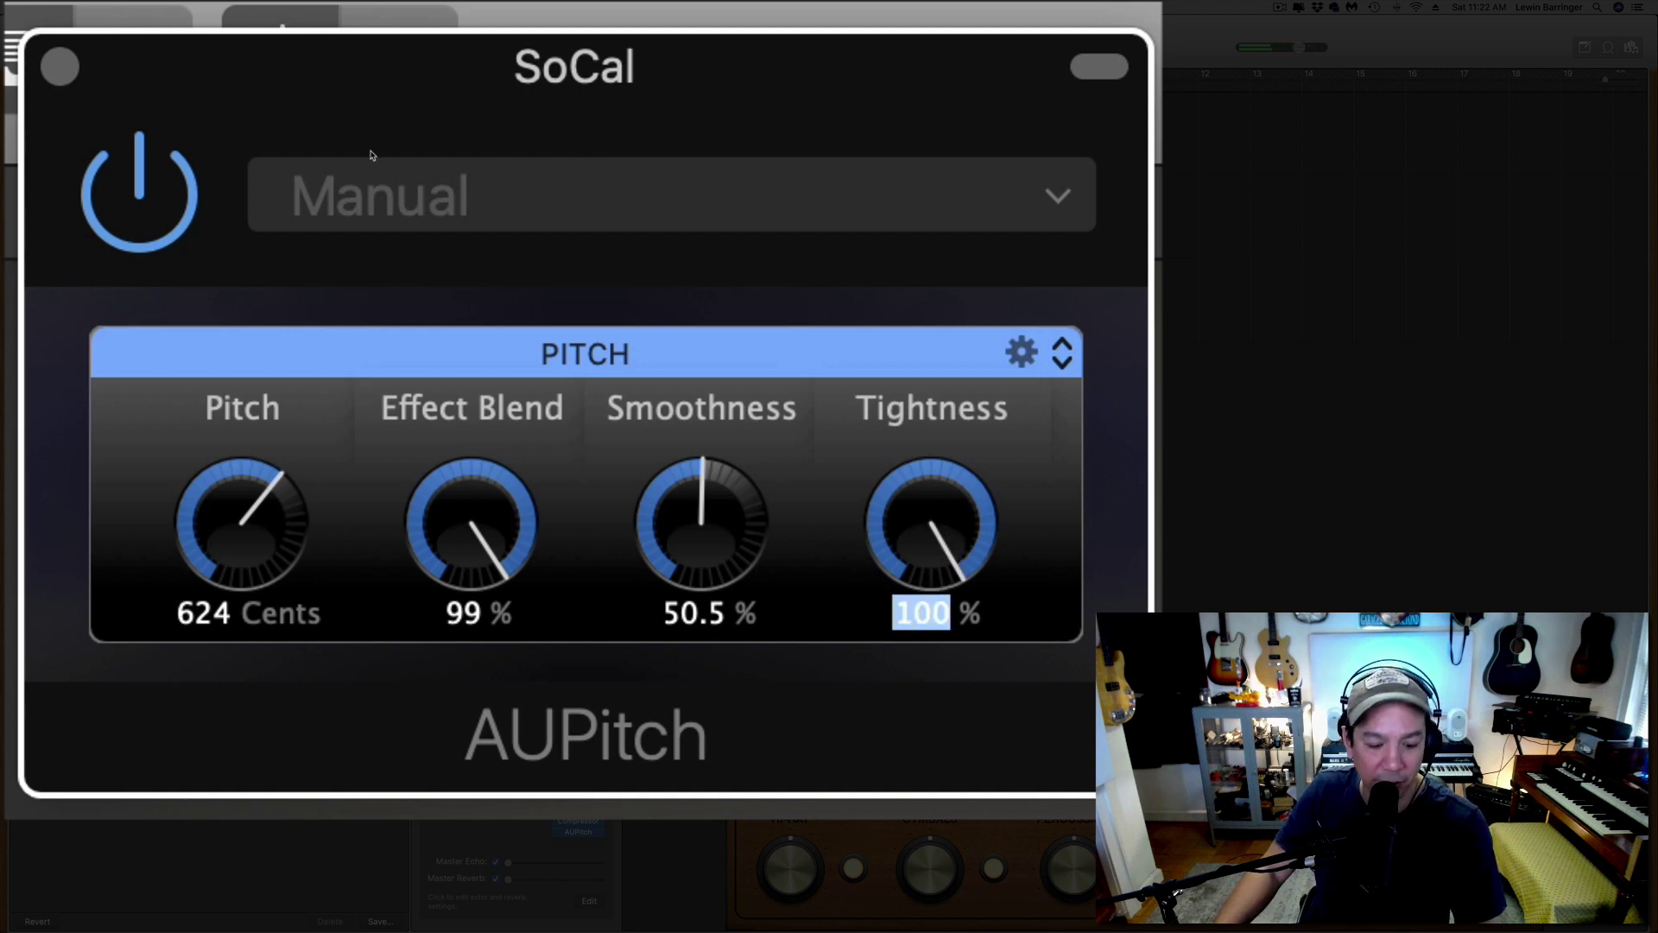
type("50")
key("Return")
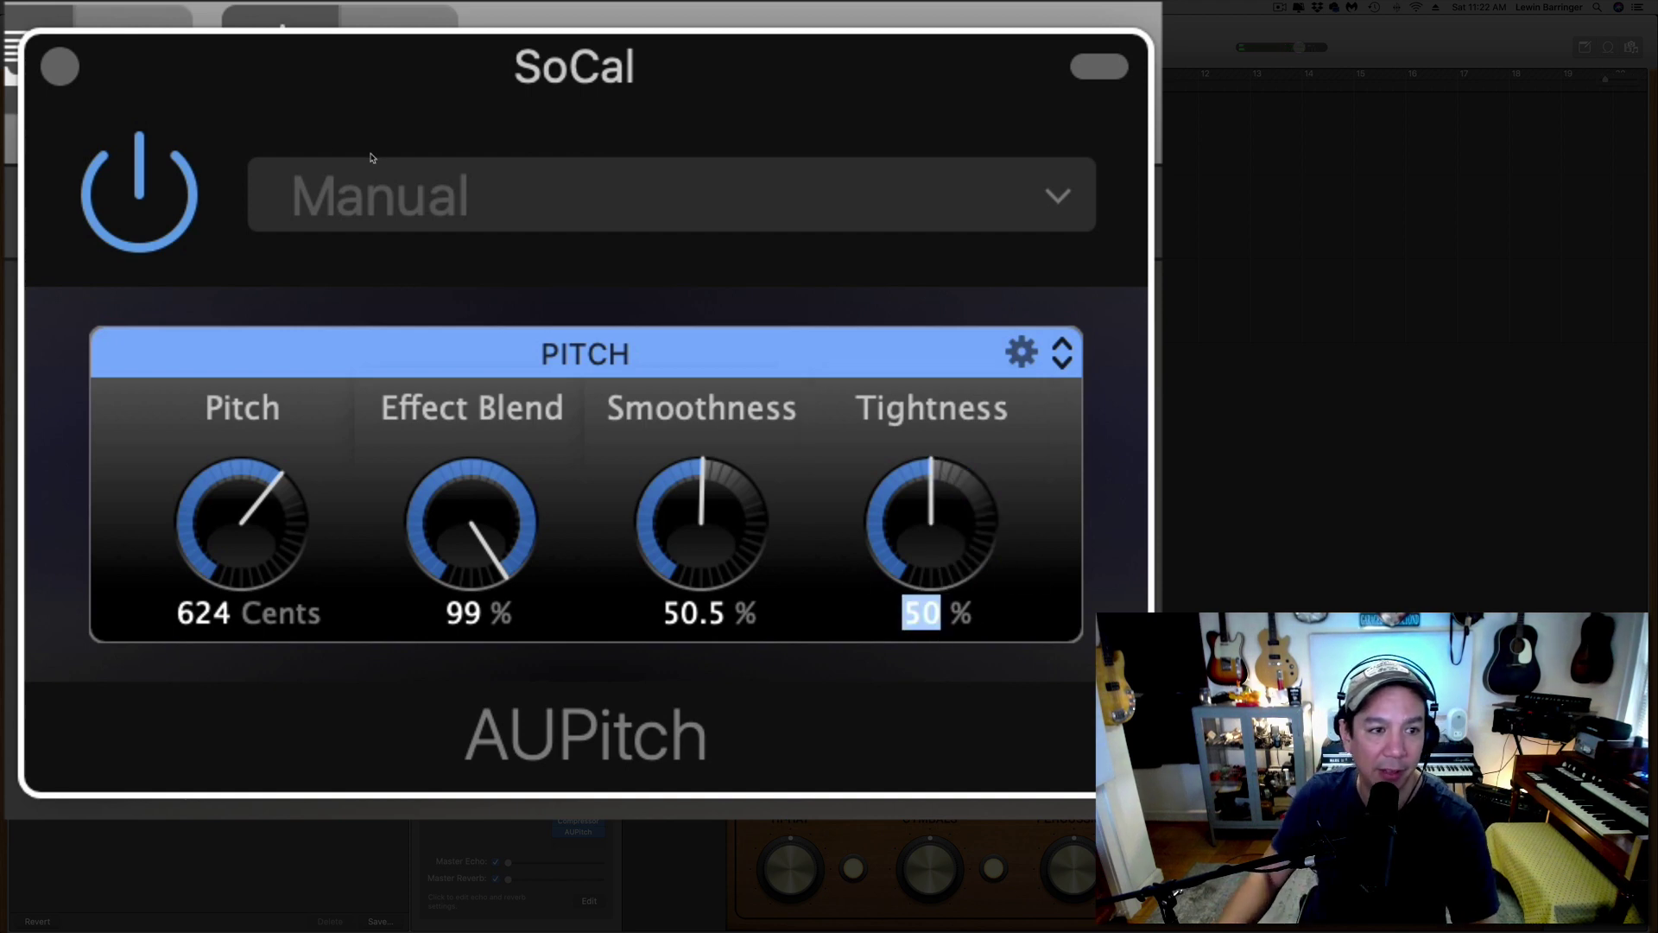
key("BackSpace")
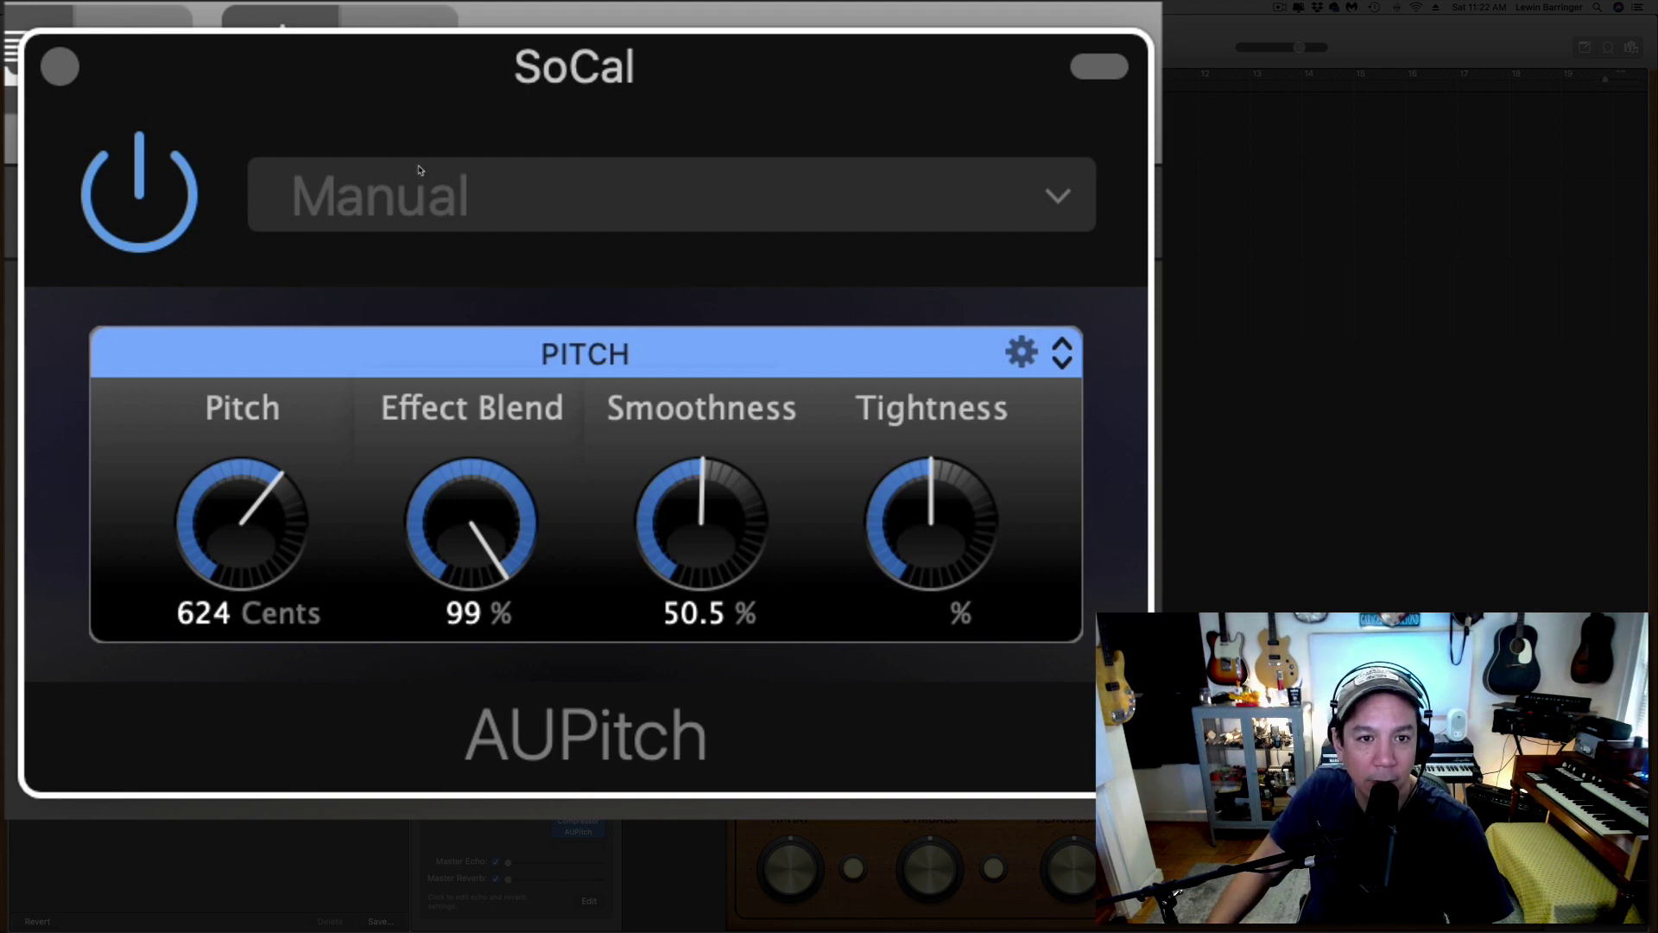
left_click(665, 55)
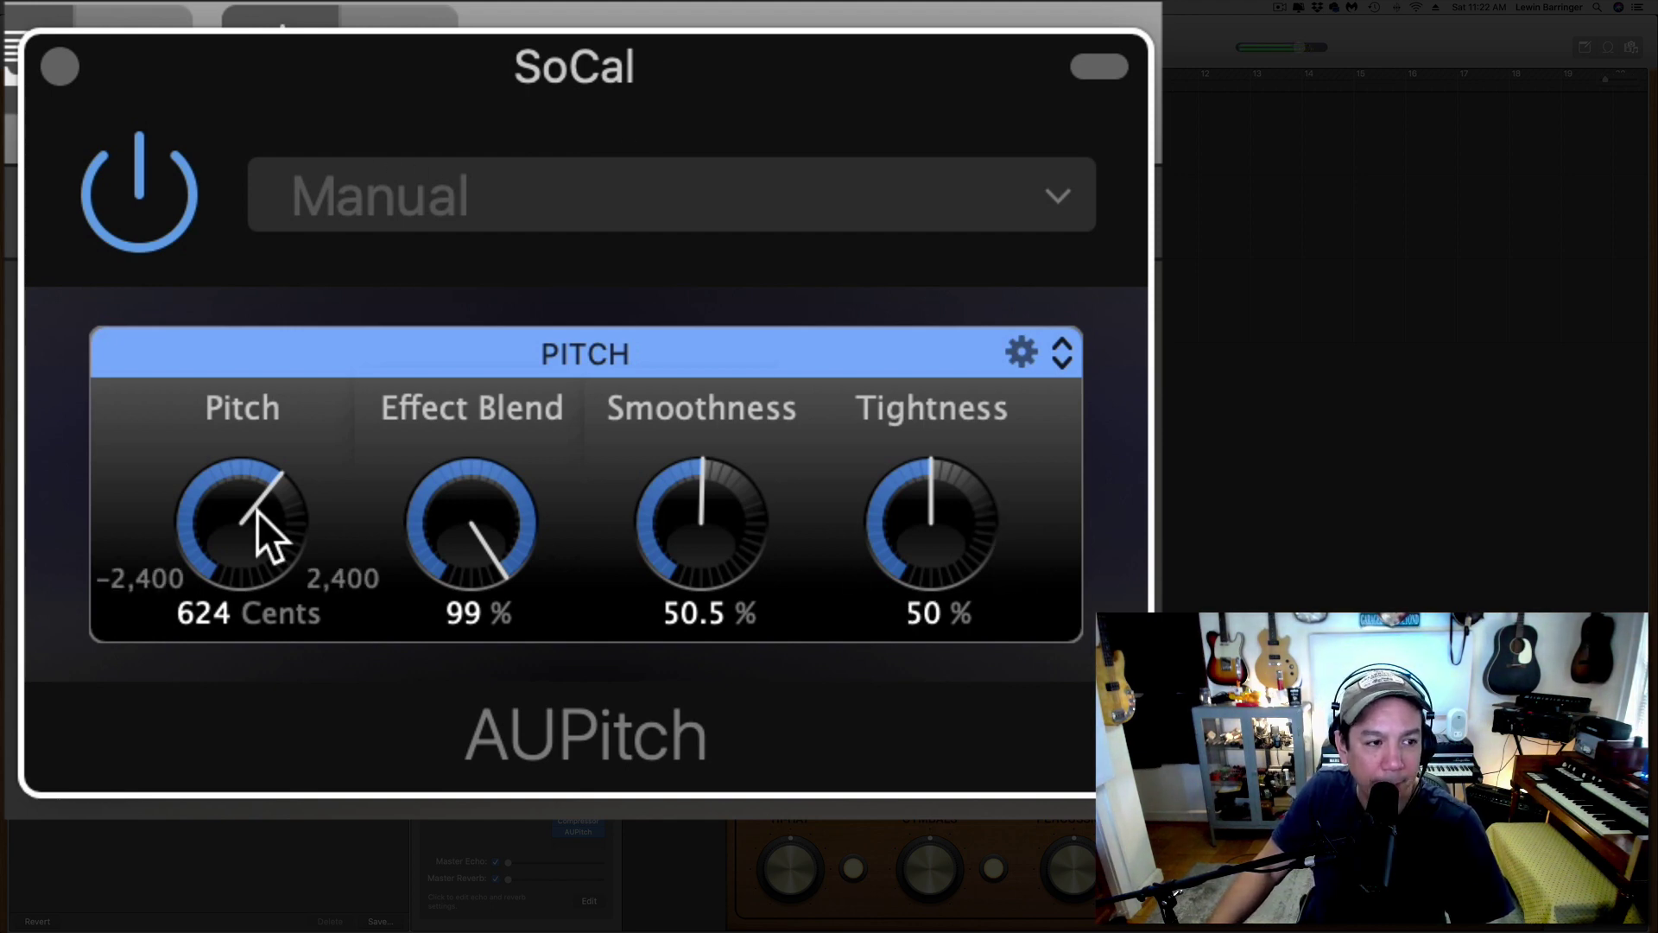
mouse_move(251, 522)
left_mouse_down()
mouse_move(250, 562)
mouse_move(243, 520)
mouse_move(245, 561)
mouse_move(257, 518)
left_mouse_up()
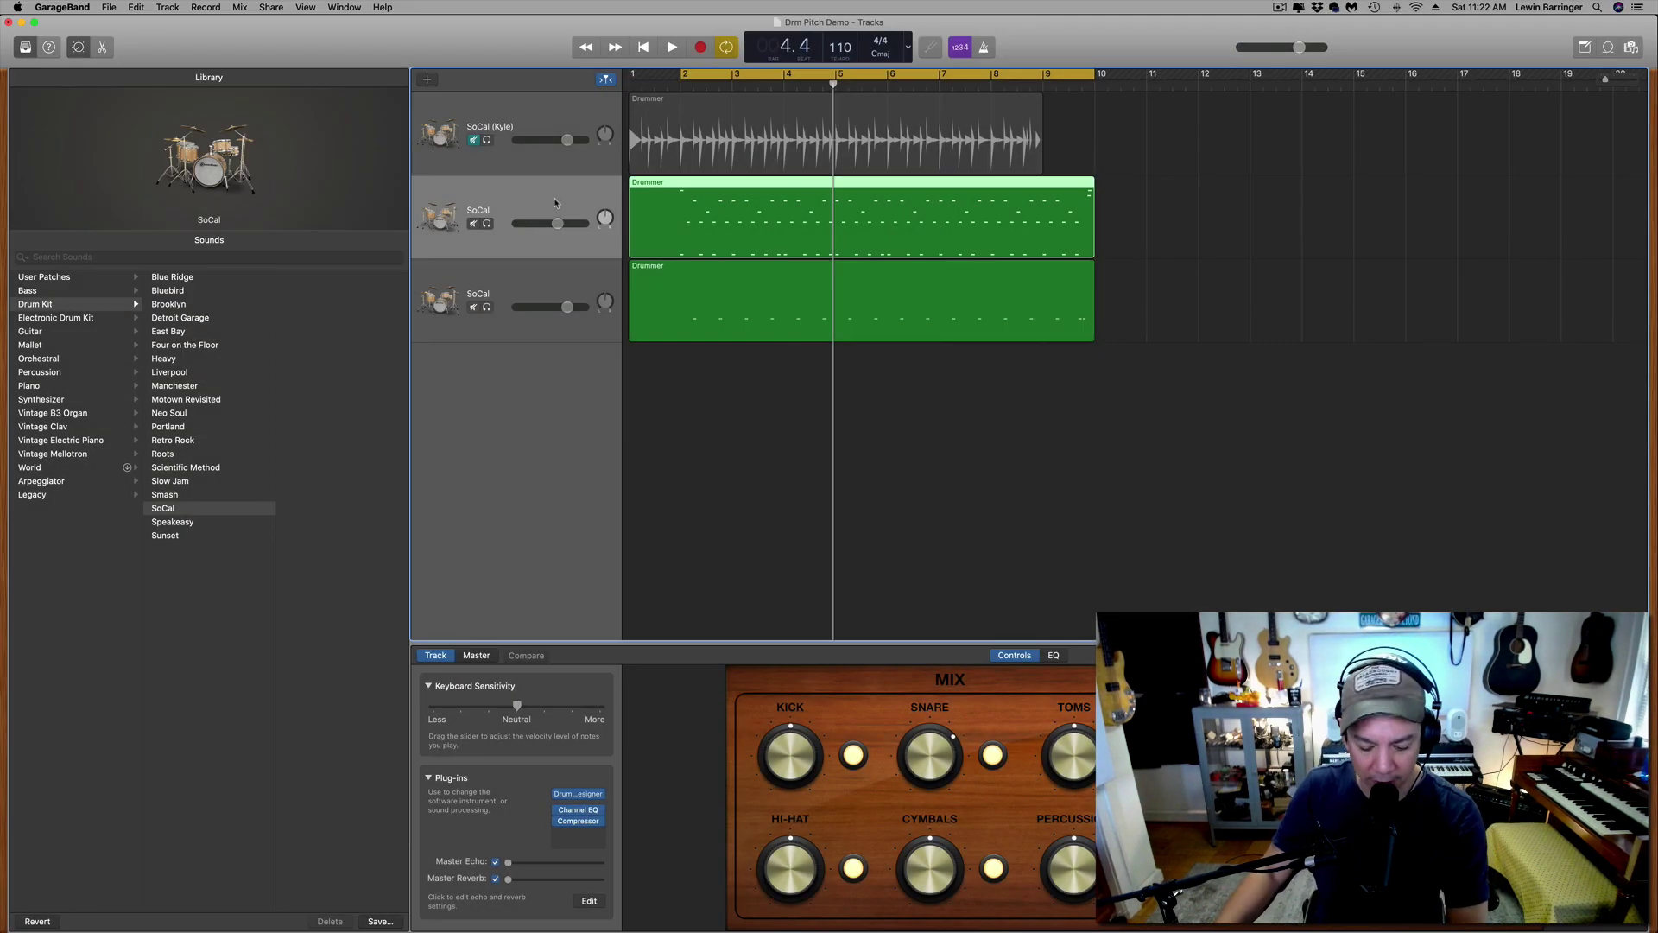
Step: Duplicate the SoCal track without snare, and copy its Drummer region onto the new track starting at bar 1
key("super+d")
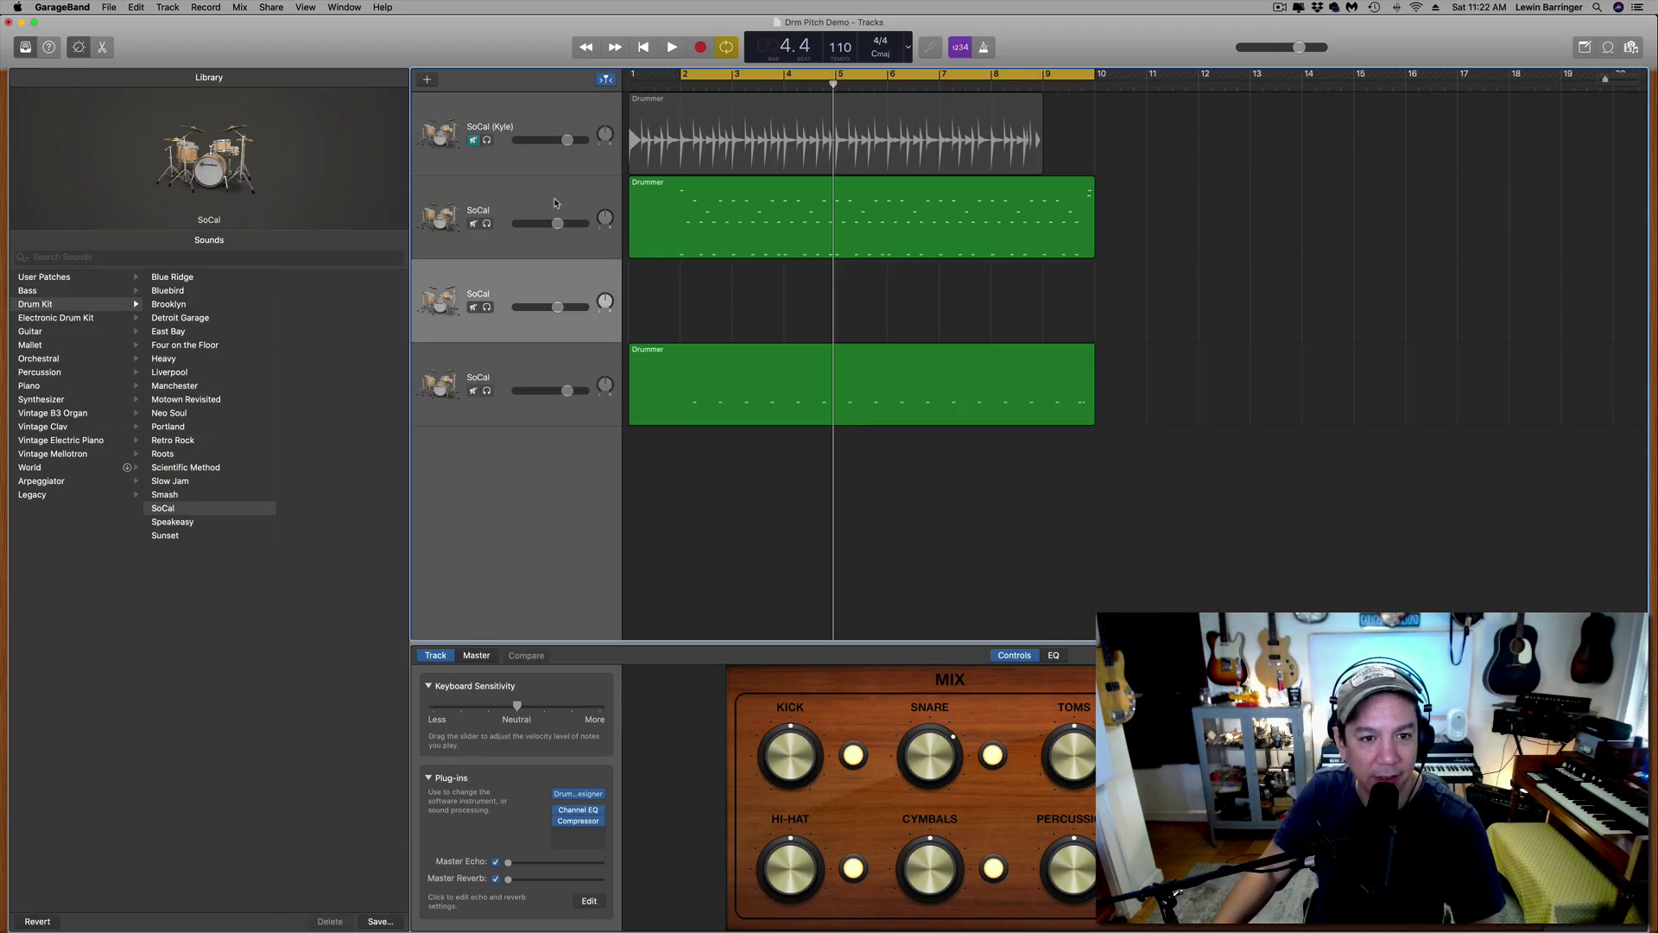
left_click(557, 204)
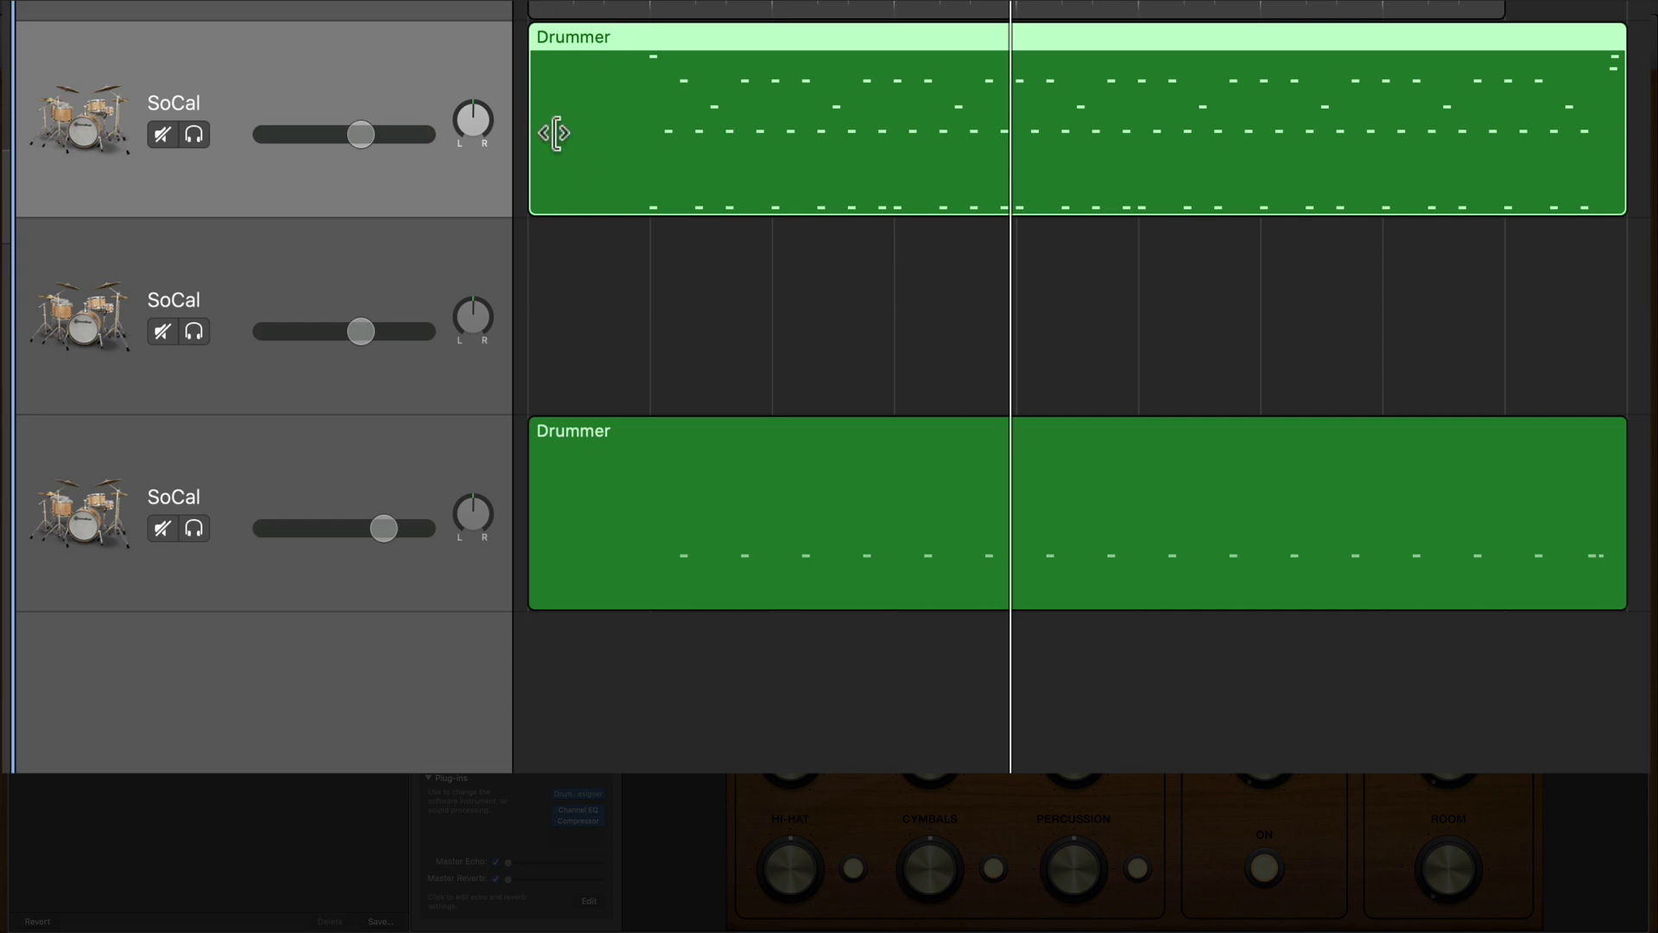
left_click(300, 260)
key("Return")
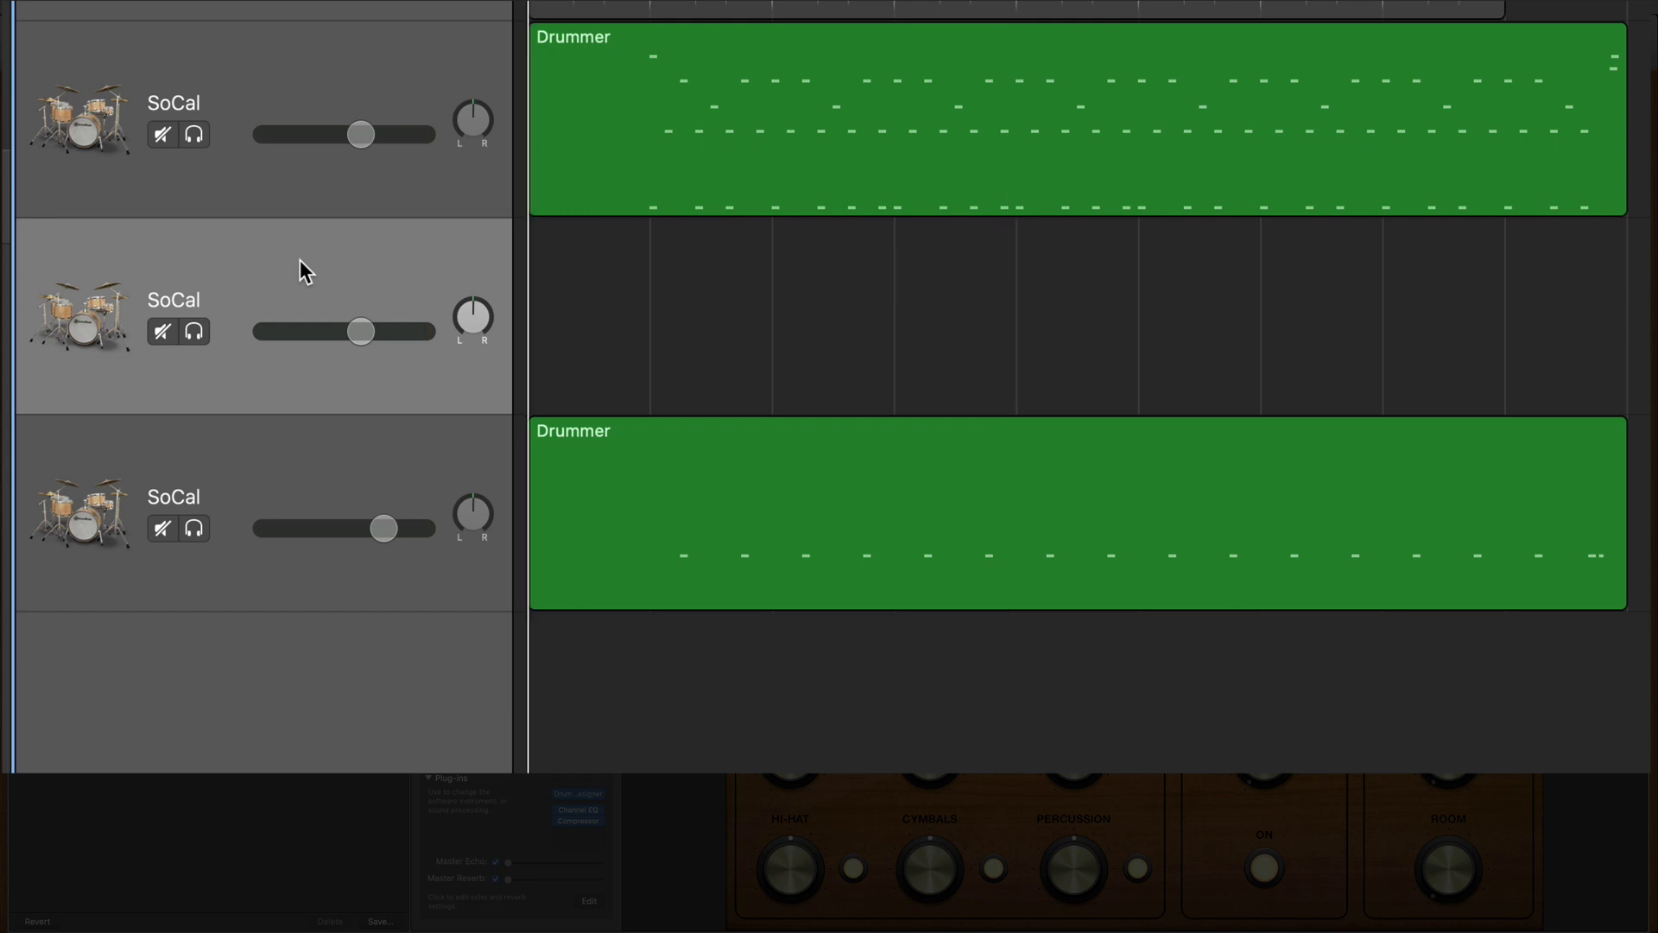
key("super+v")
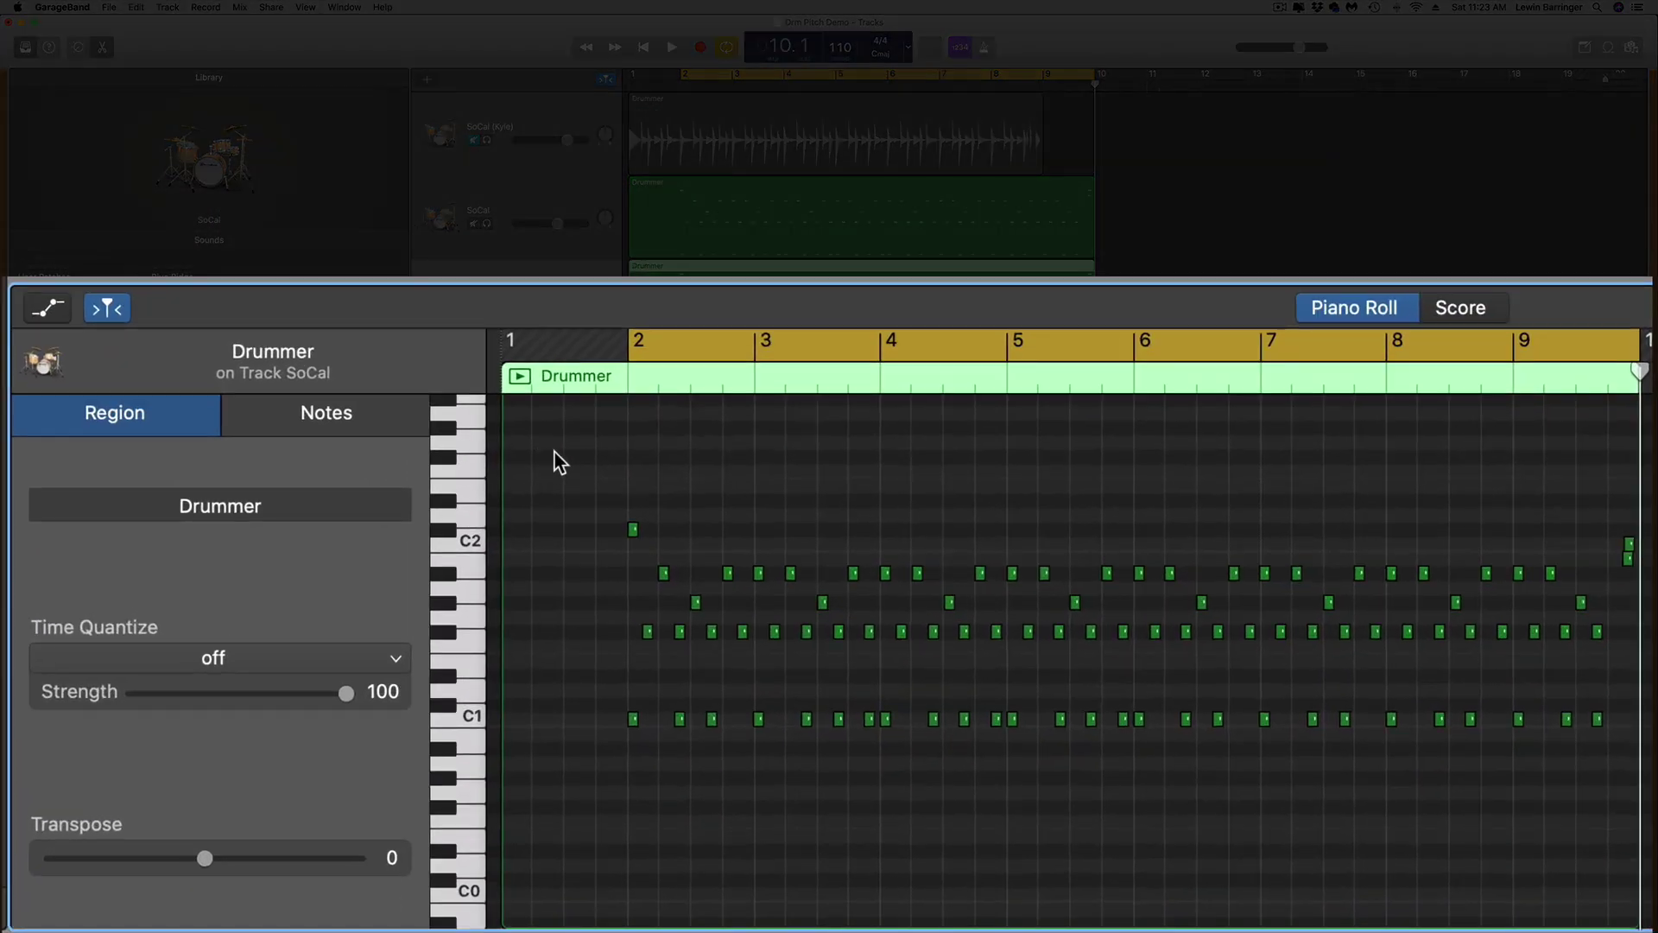
Step: Delete all notes except the C1 kick hits from the new track's Drummer region, and audition the kick in solo
left_click_drag(555, 455, 1645, 667)
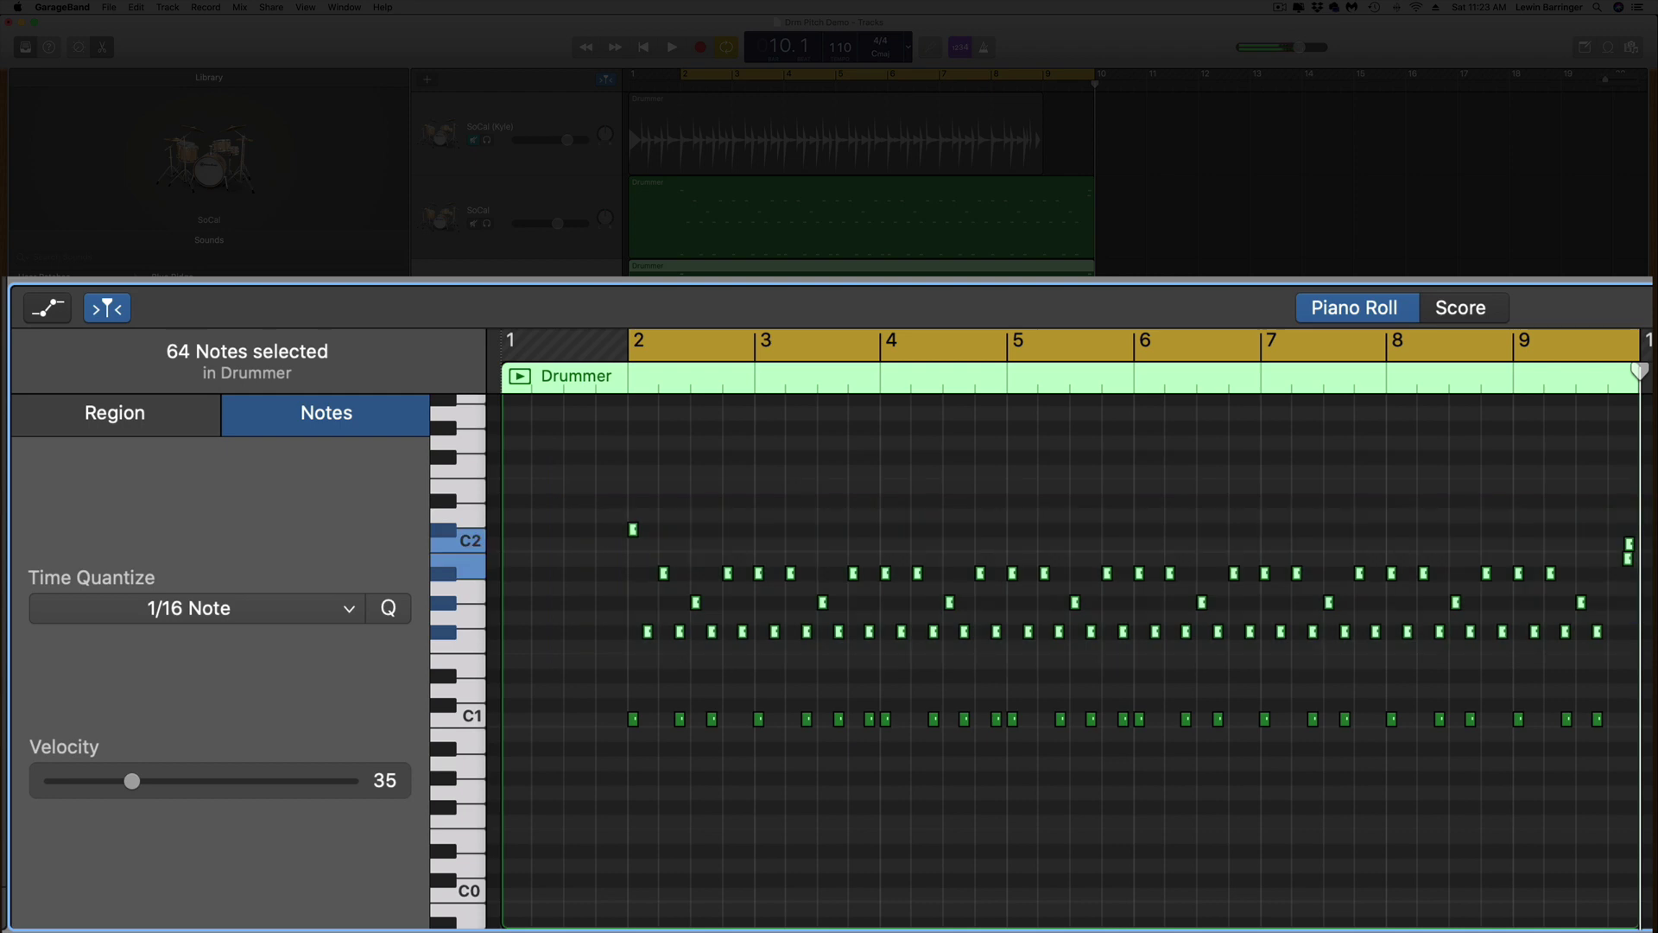
key("Delete")
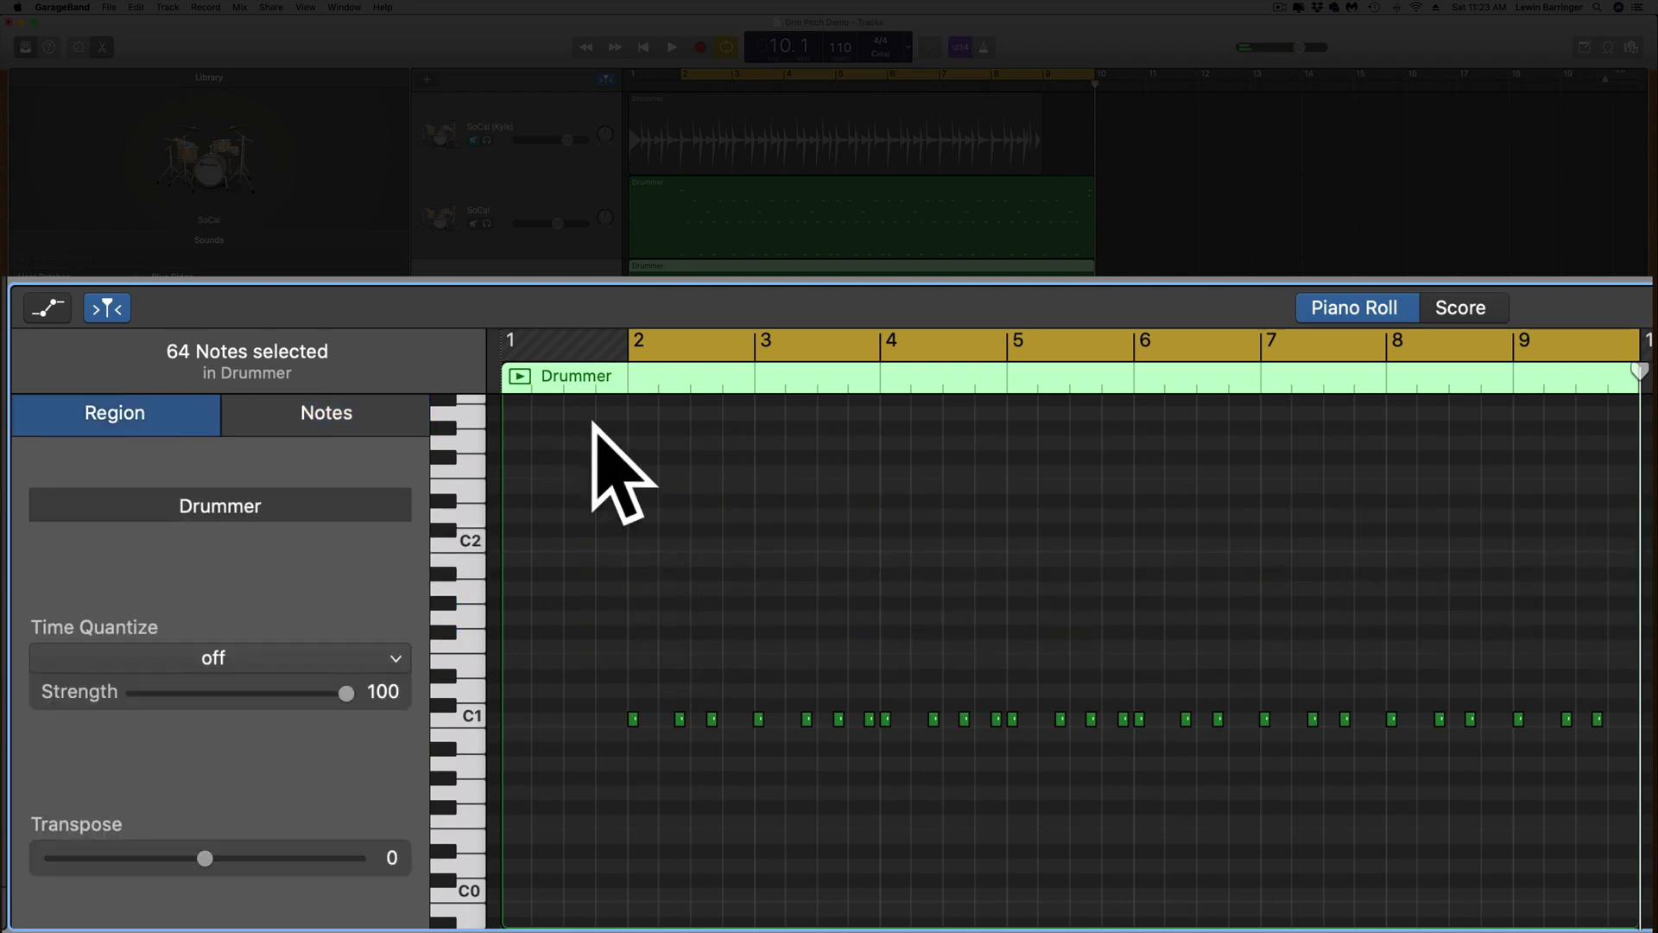
key("super+z")
key("space")
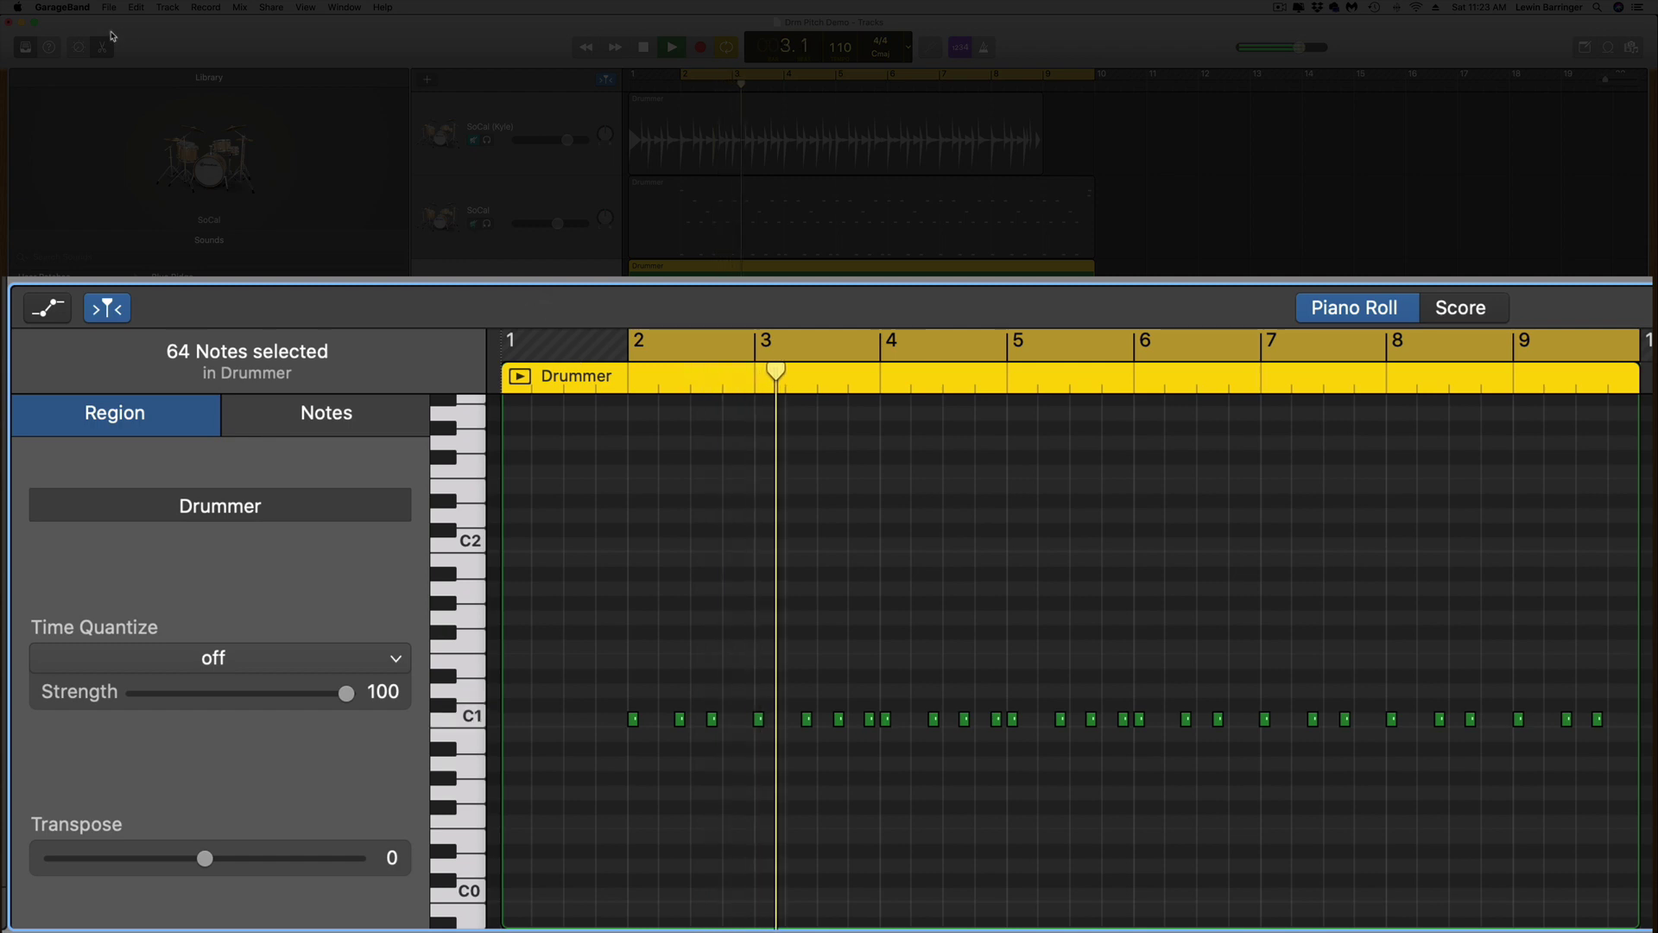
key("space")
Step: Add the AUPitch plug-in to the kick-only SoCal track
left_click(78, 48)
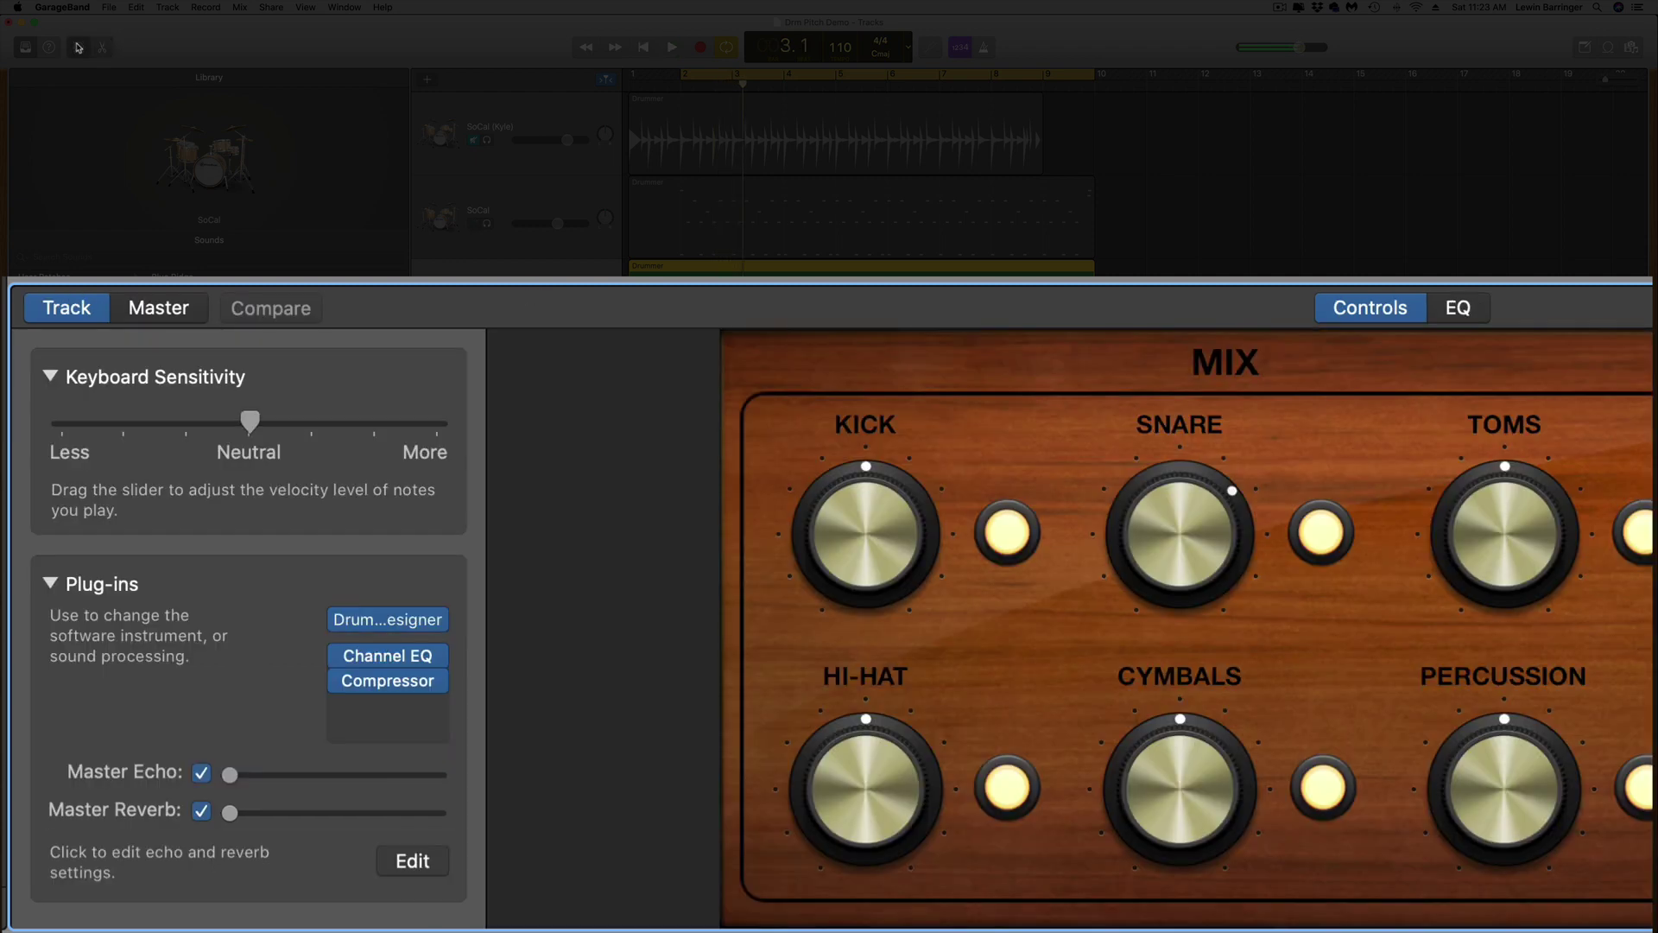
left_click(431, 654)
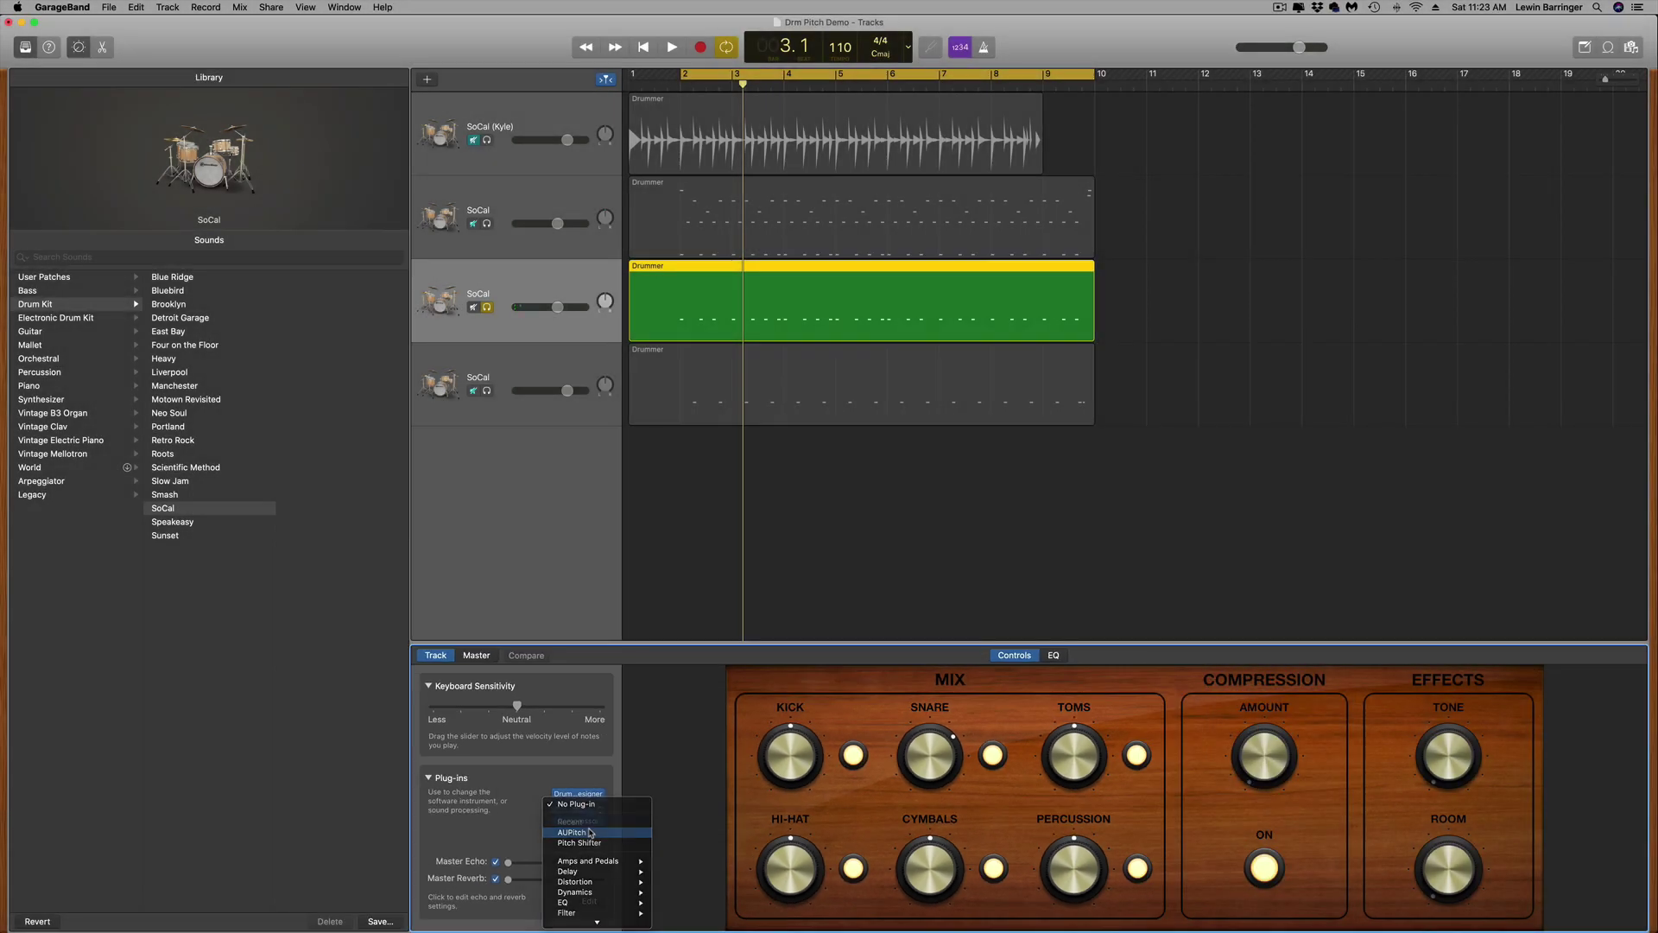
left_click(412, 705)
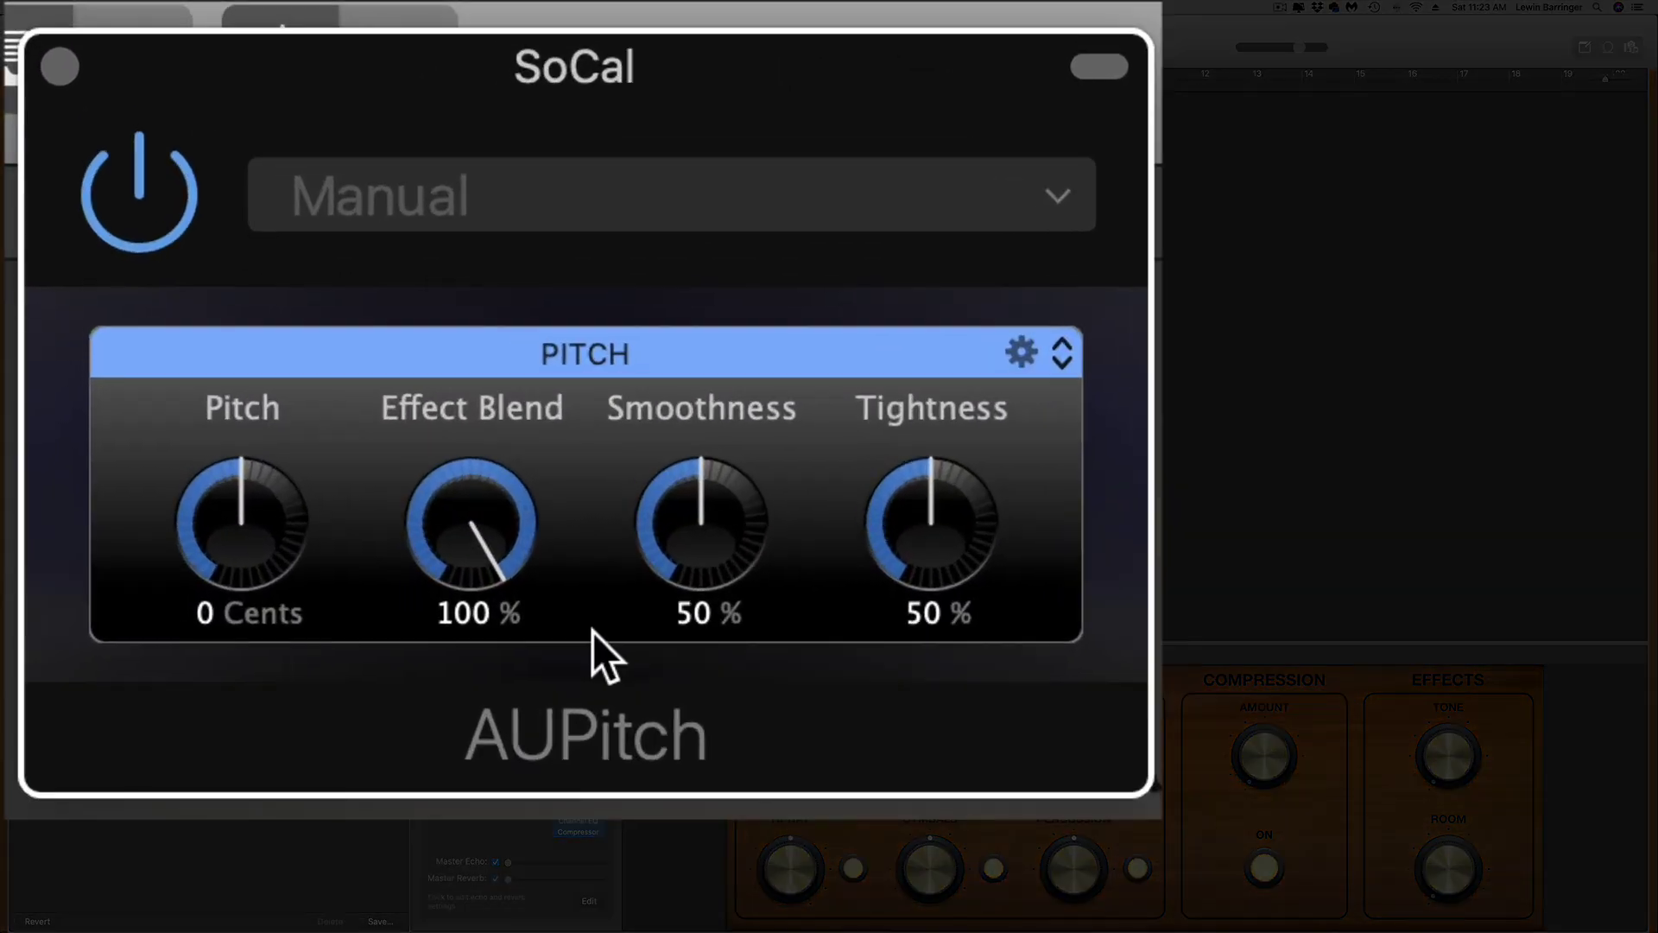
Step: Lower the kick's AUPitch Pitch to about -384 cents, try Smoothness at 100%, and bring it back to about 49.5%
left_click_drag(309, 538, 310, 628)
left_click_drag(267, 523, 267, 518)
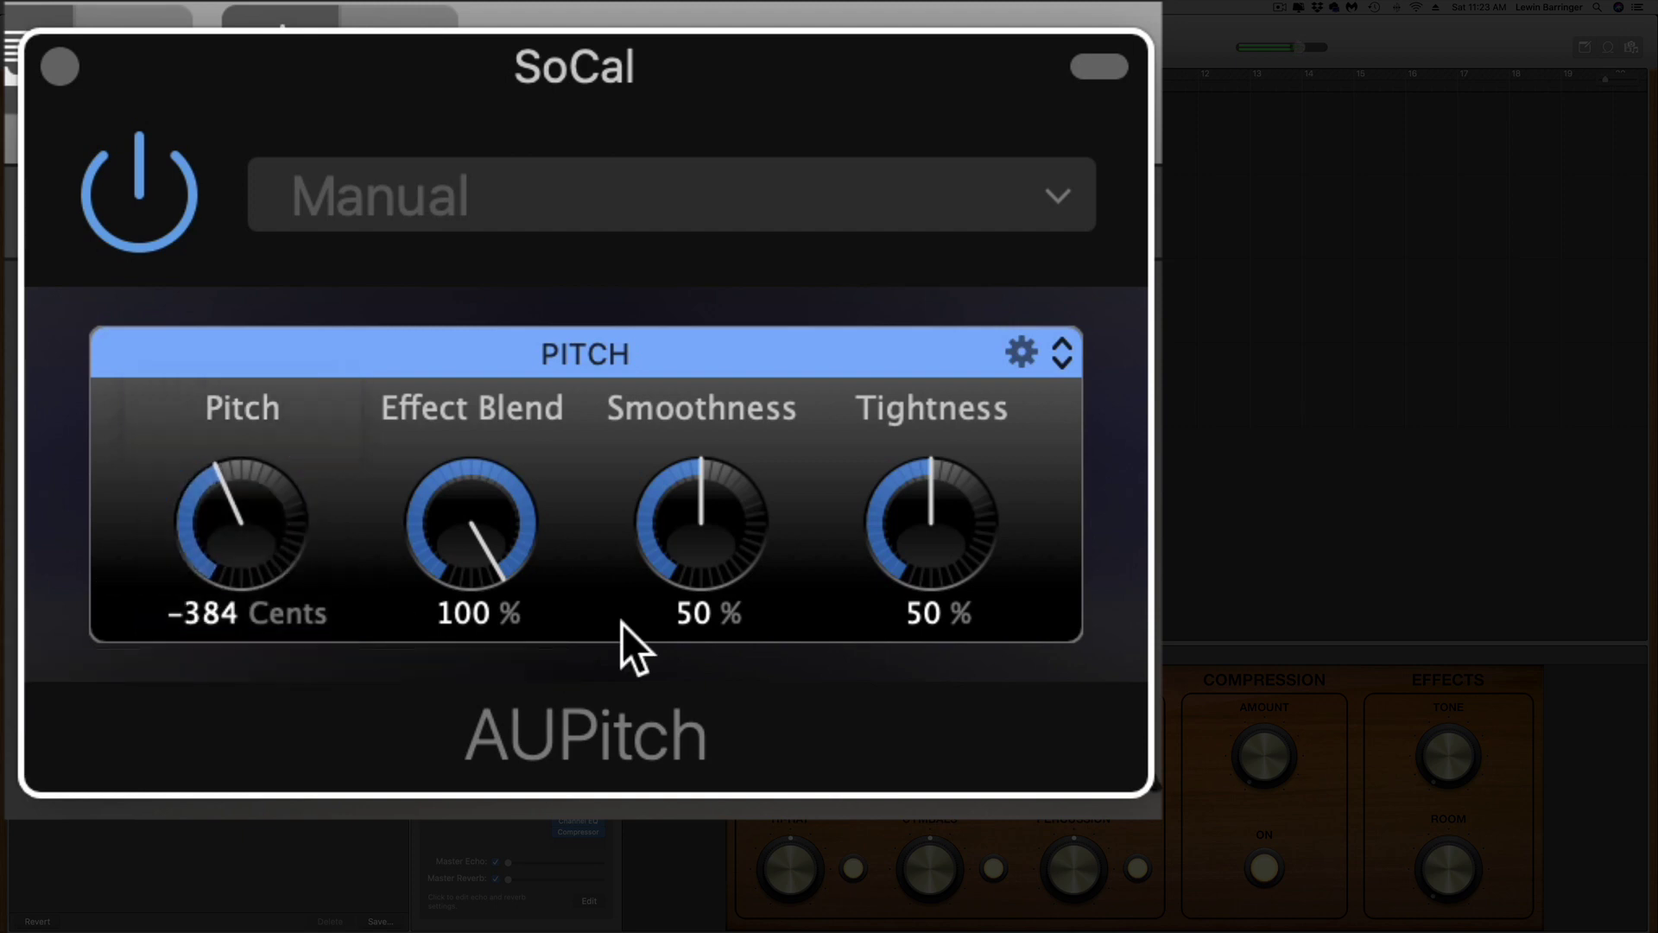
left_click_drag(691, 514, 743, 431)
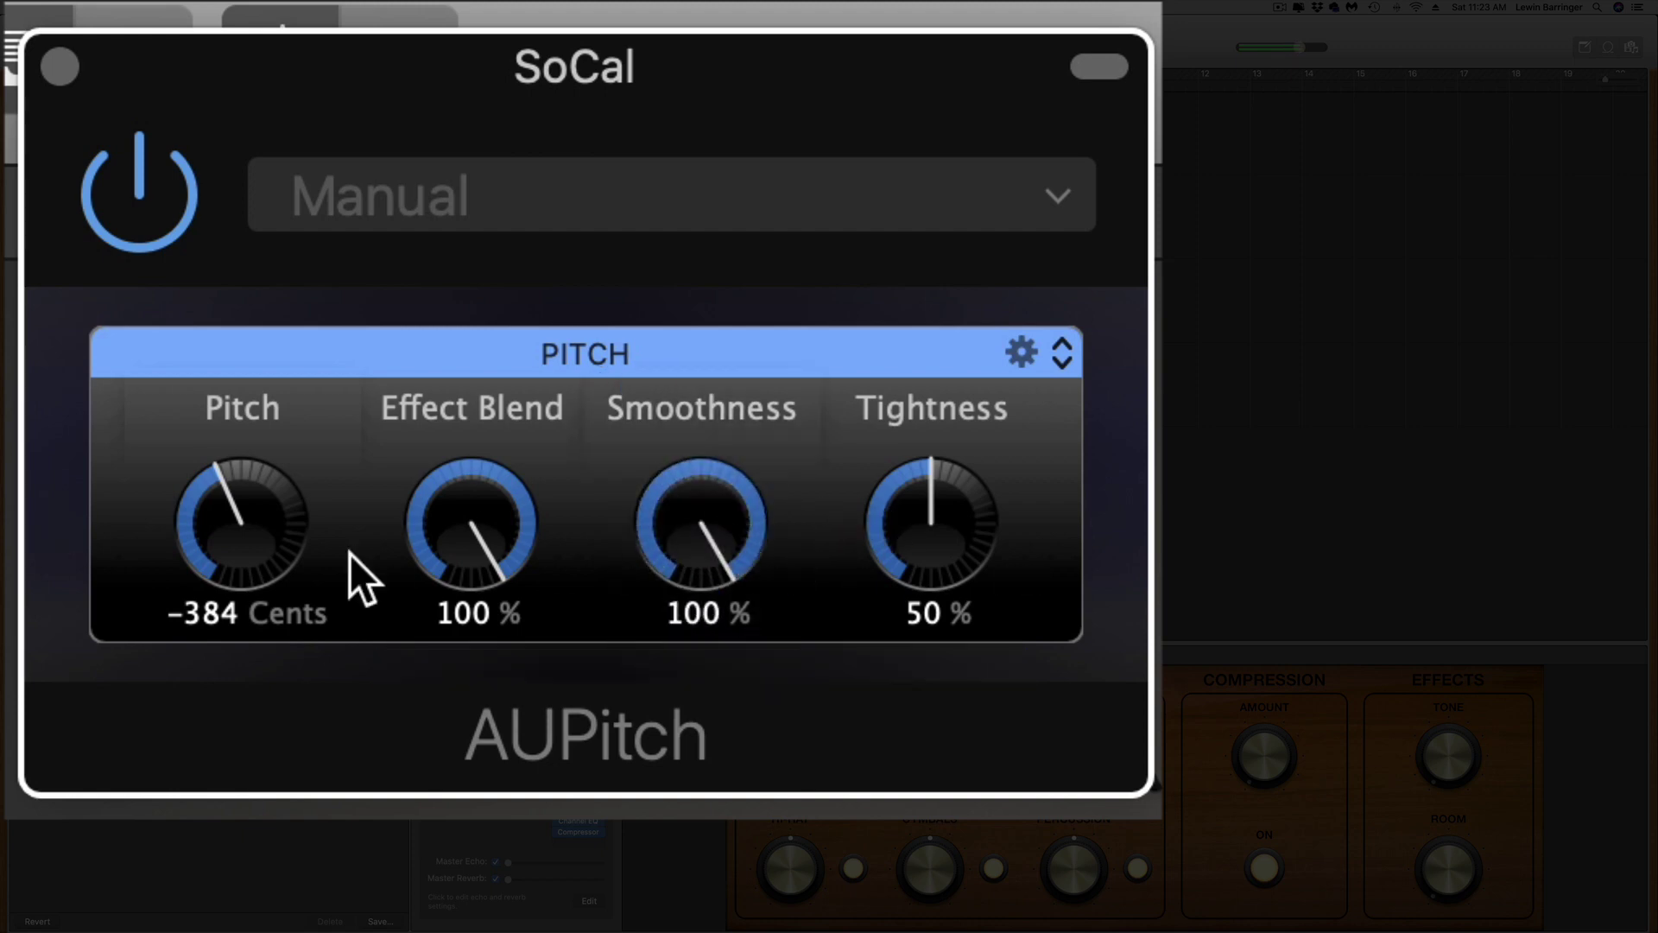
left_click_drag(753, 557, 753, 600)
left_click_drag(686, 541, 686, 541)
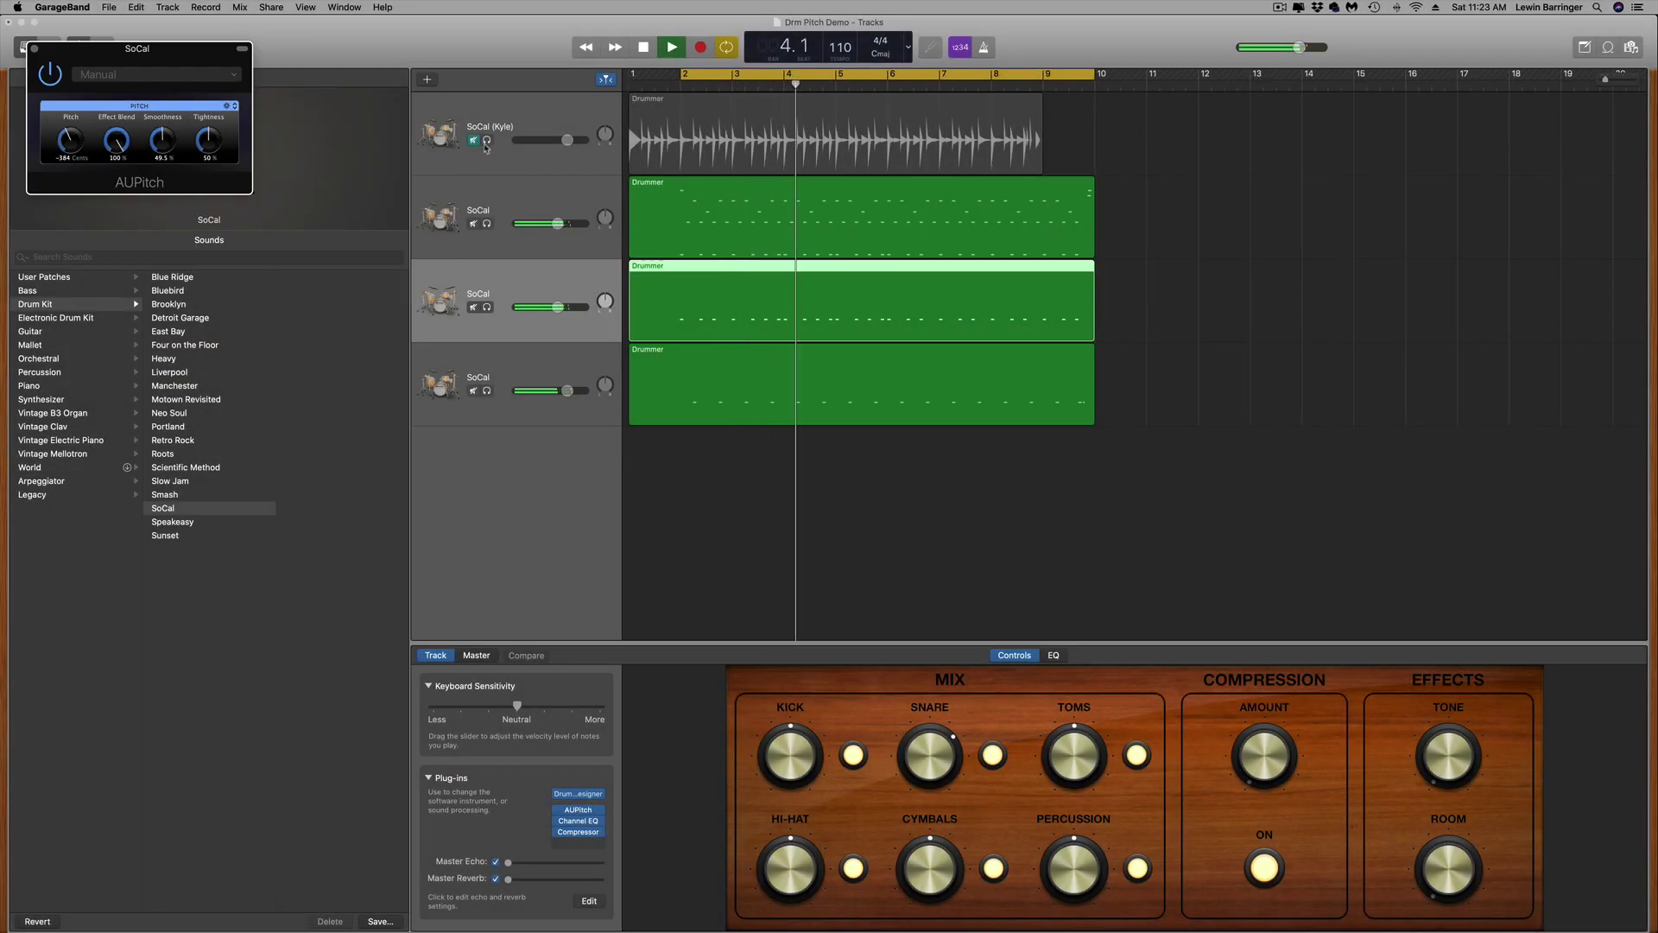
Step: Audition the original Drummer track in solo to compare it with the pitched split tracks, and turn its solo off again
key("space")
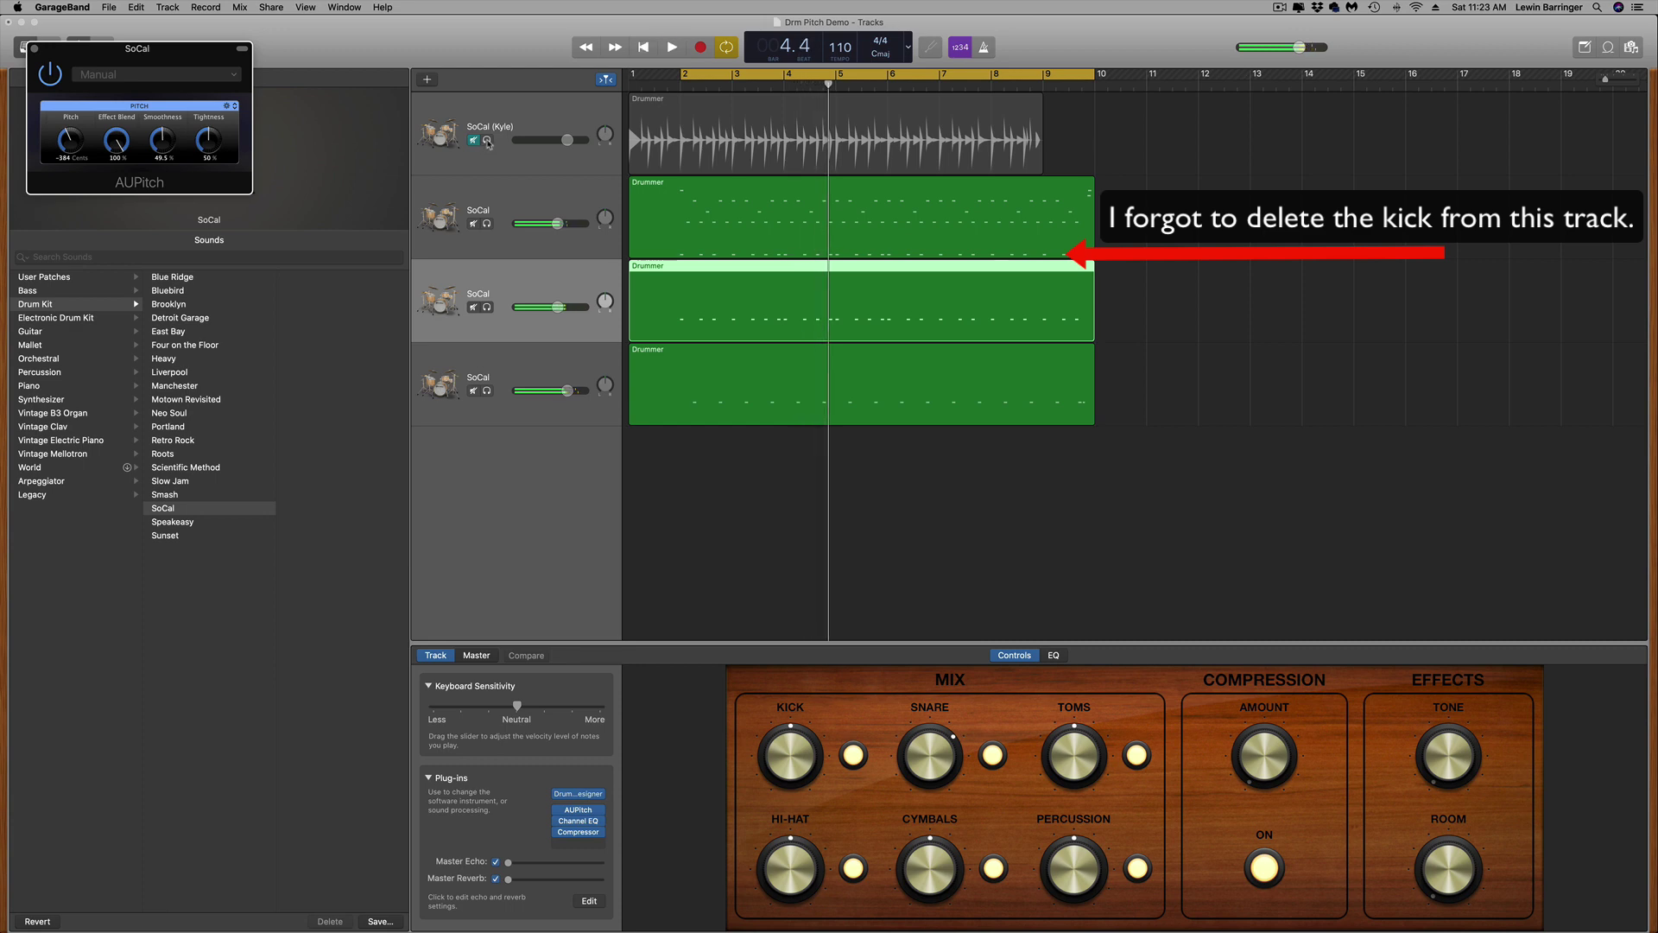
left_click(488, 141)
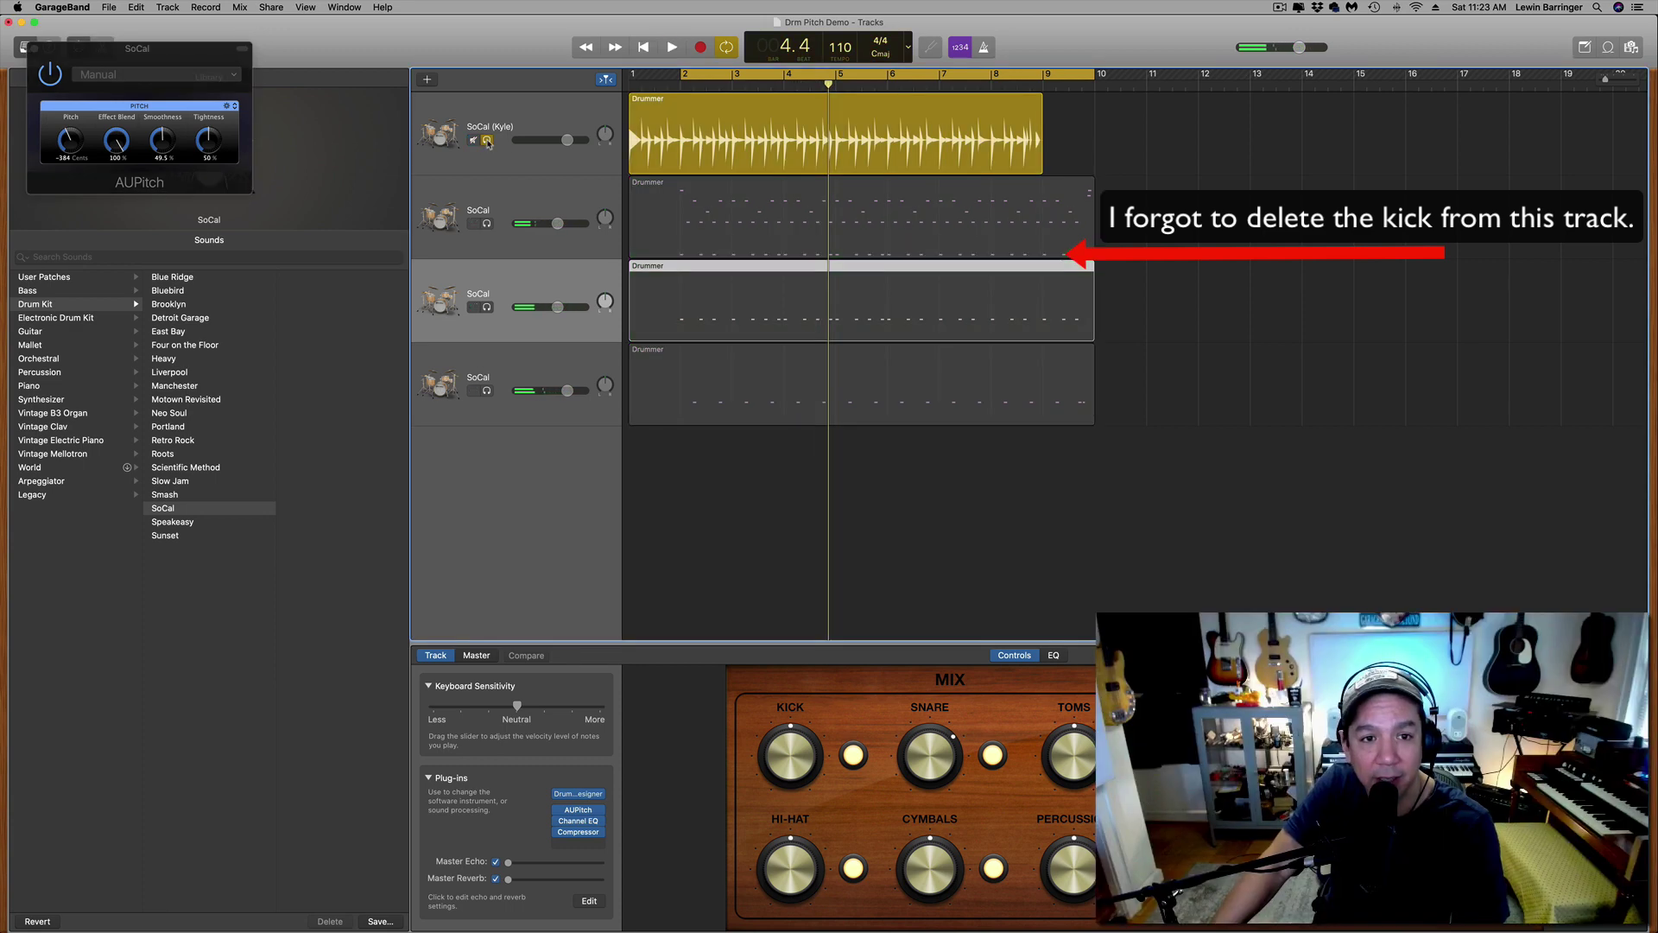
key("space")
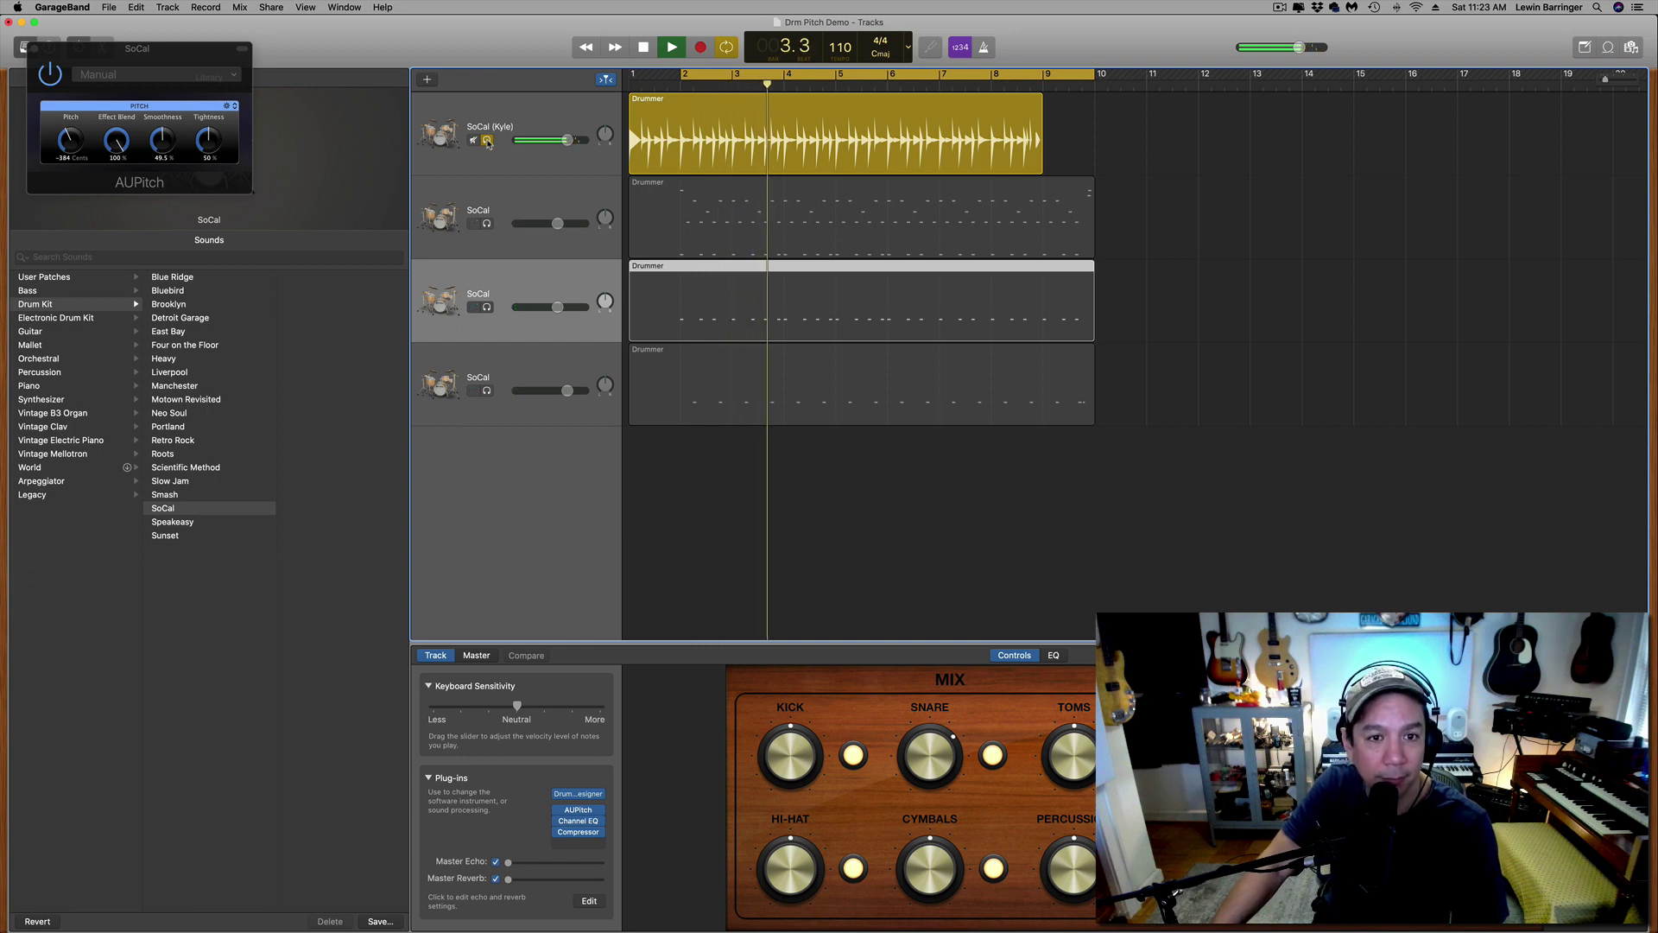
left_click(488, 140)
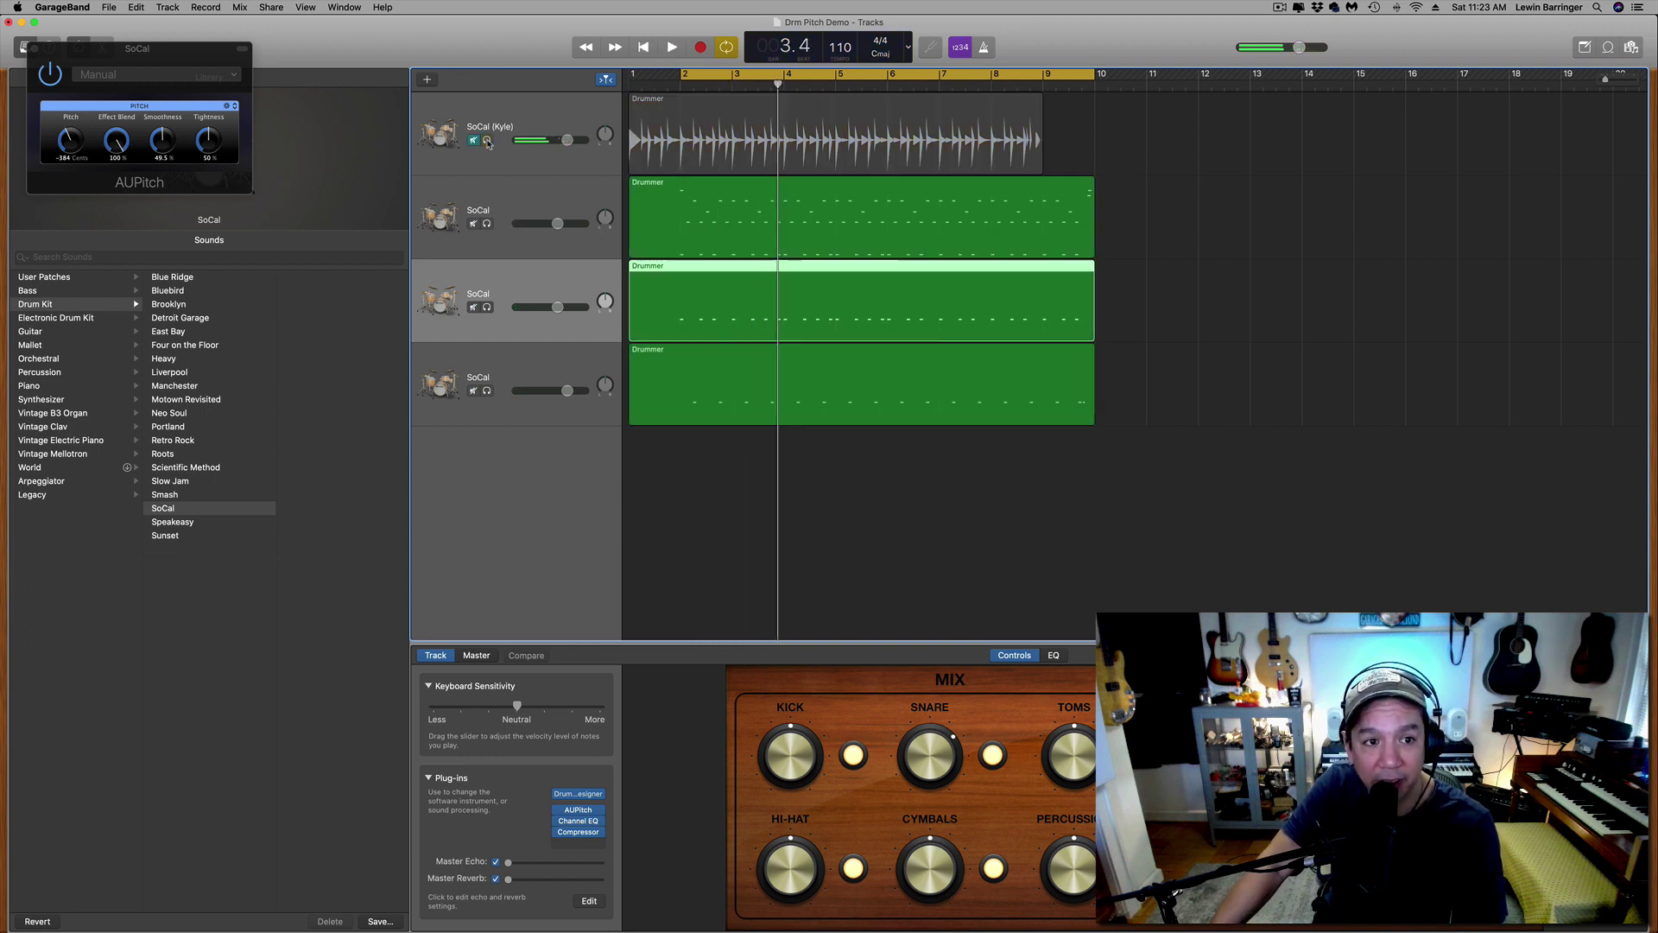